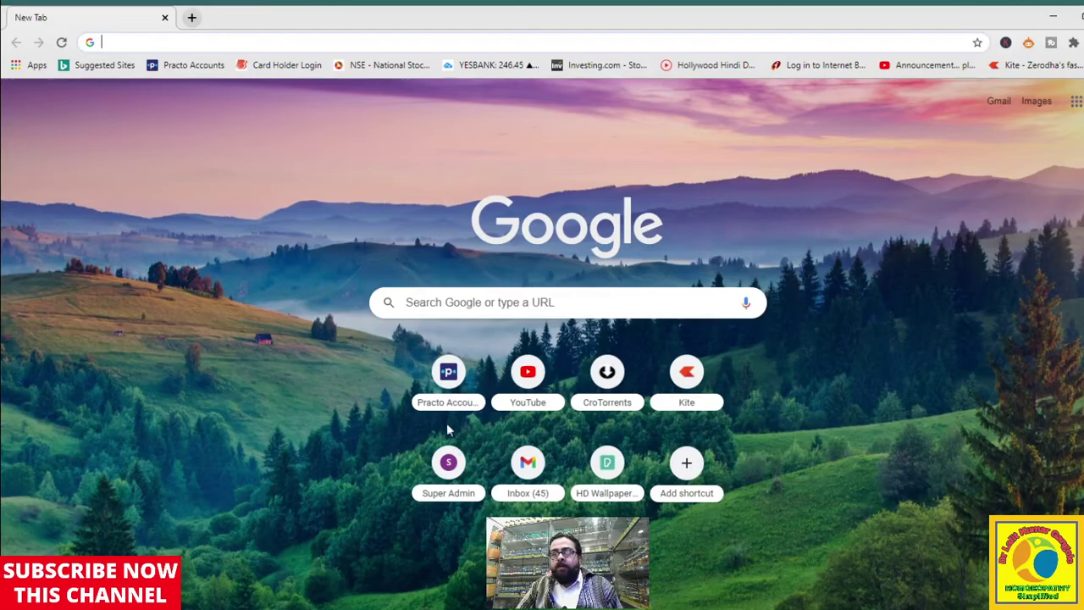
Open the Practo Accounts login page and sign in with the saved mobile number and password.
click(449, 373)
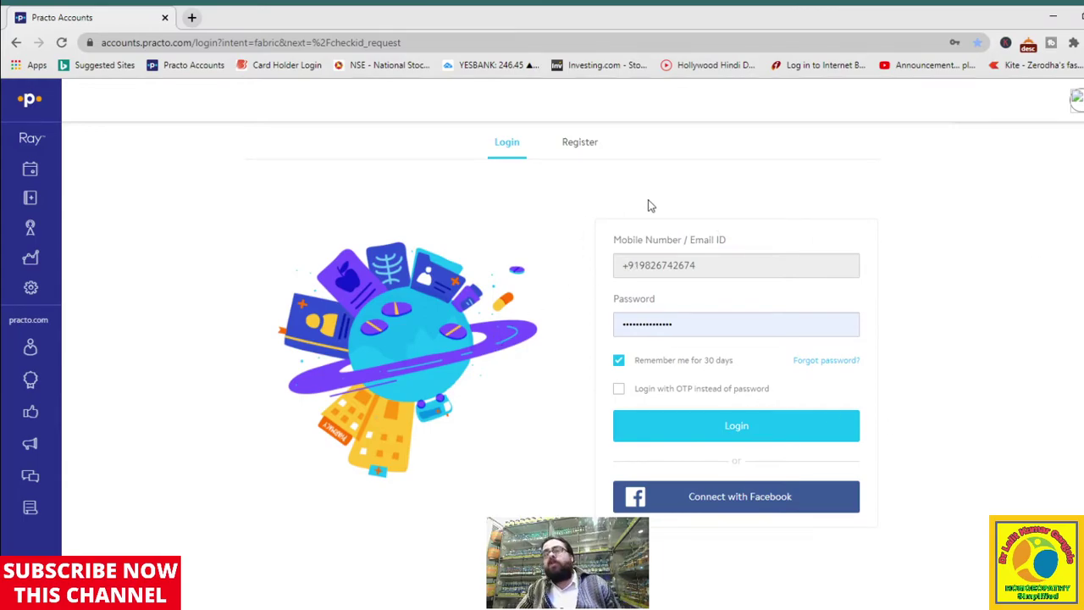
click(191, 18)
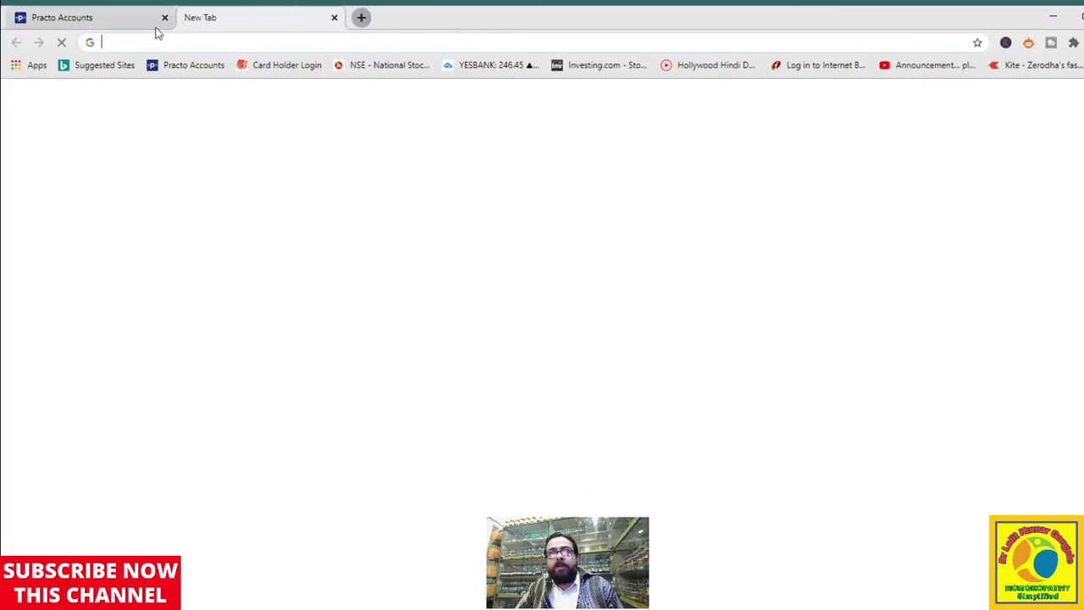
click(164, 17)
click(186, 65)
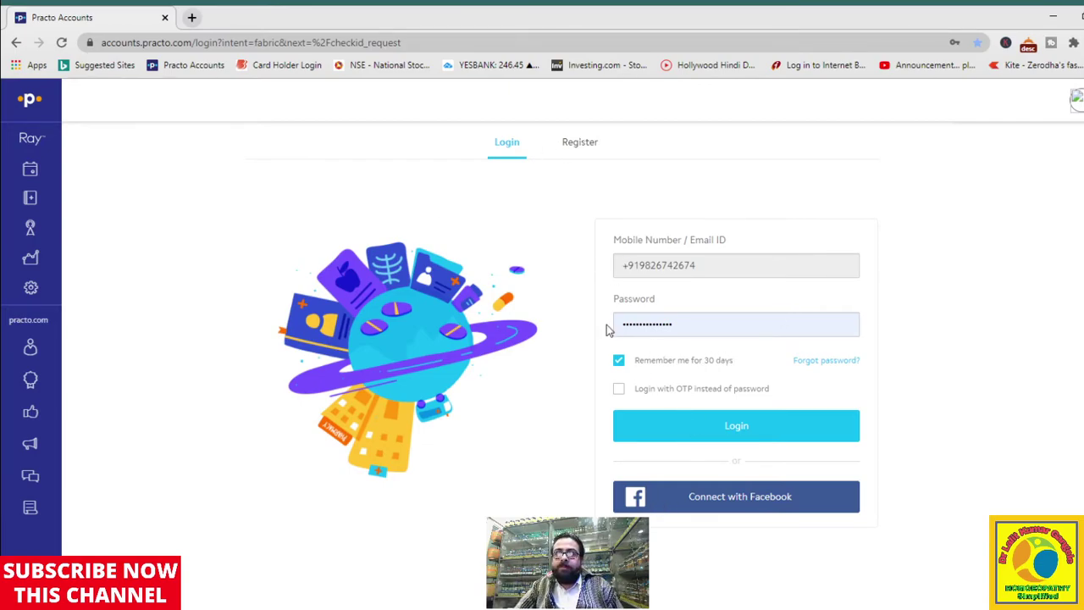
click(734, 438)
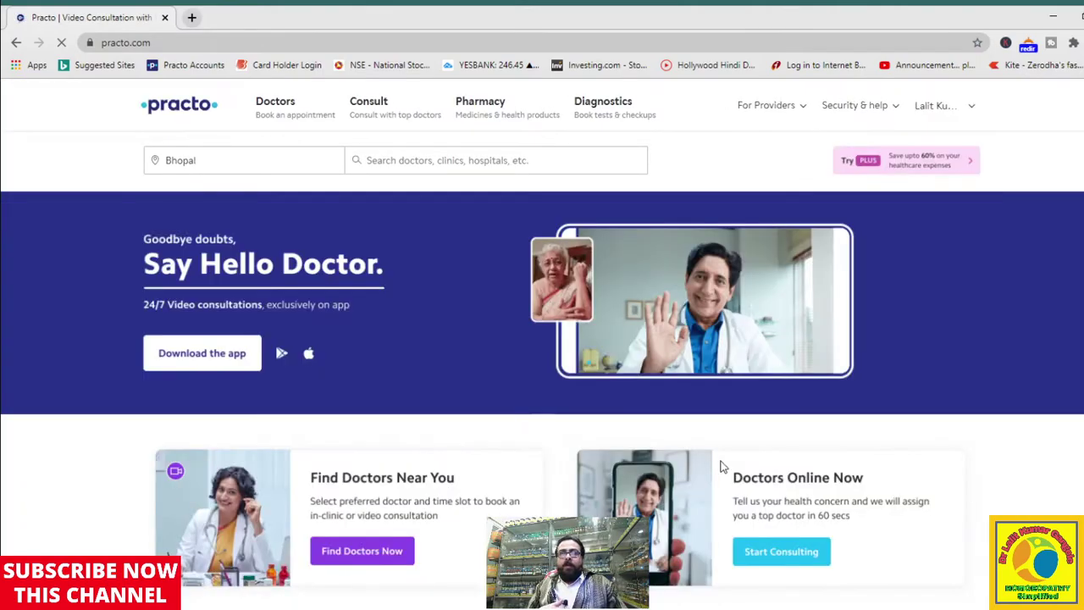
Open the clinic's Ray calendar from the account and show only the listed doctor's appointments.
click(932, 114)
click(898, 144)
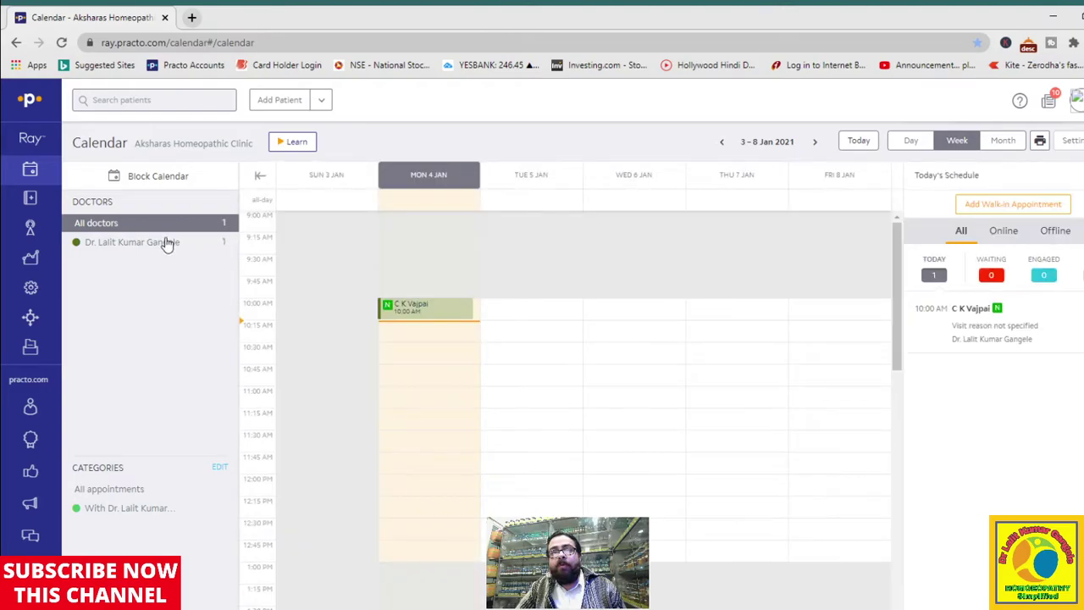
click(167, 243)
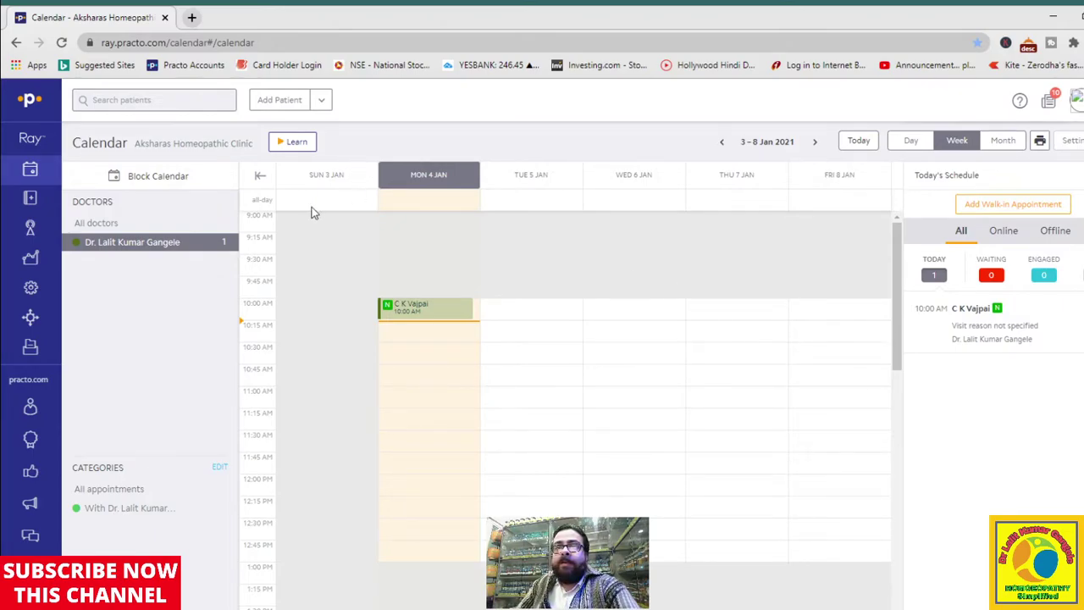
Go back one week and review the morning and evening appointments for 28 Dec 2020 – 2 Jan 2021.
click(723, 143)
scroll(828, 413, down, 3)
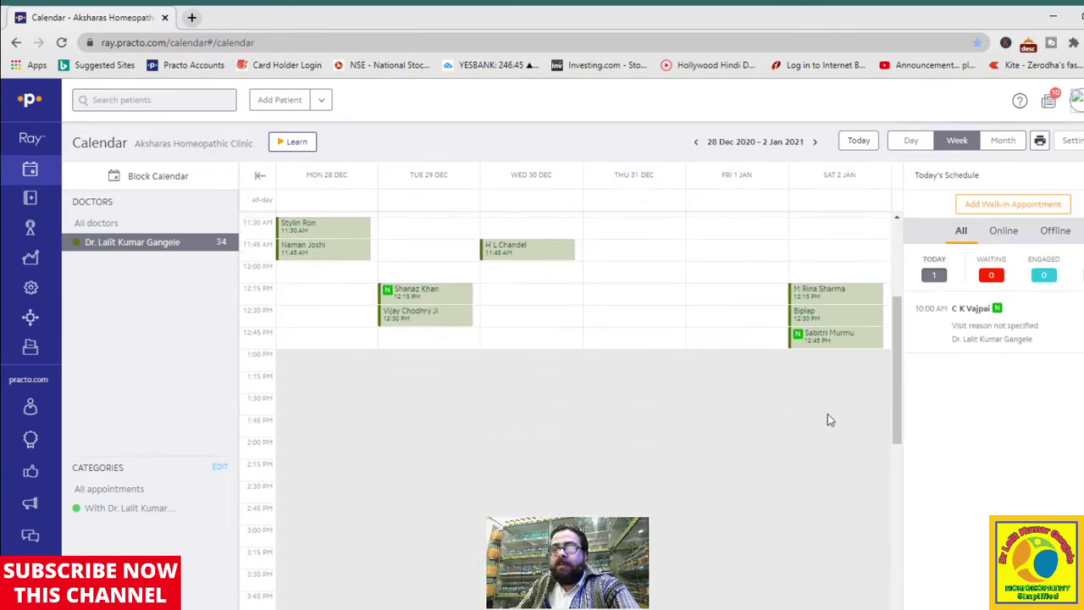
scroll(828, 397, up, 3)
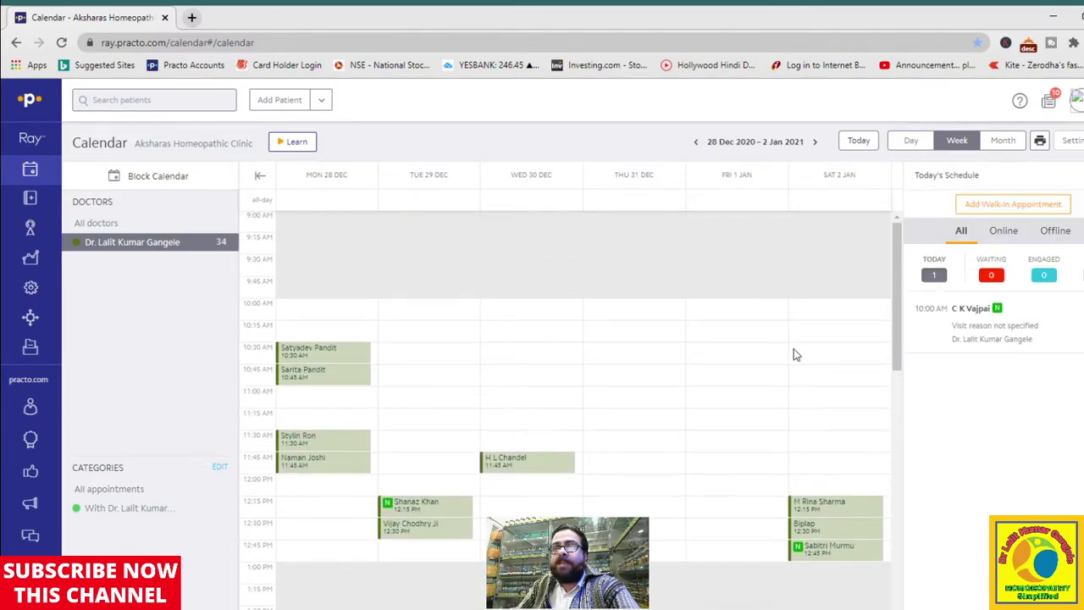
scroll(826, 469, down, 6)
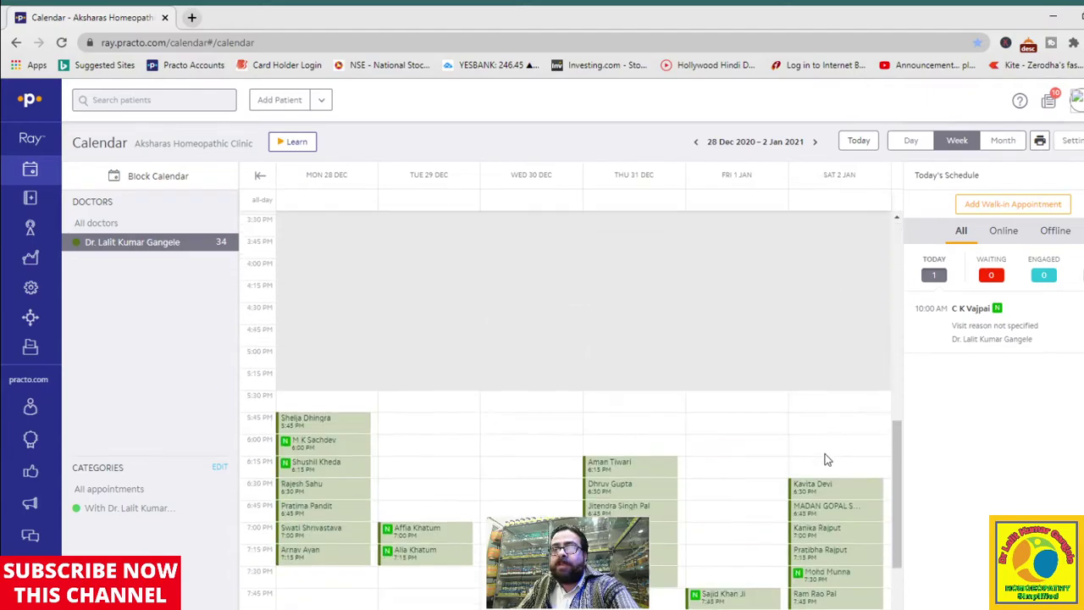
scroll(827, 464, down, 2)
scroll(833, 466, up, 9)
scroll(737, 447, down, 8)
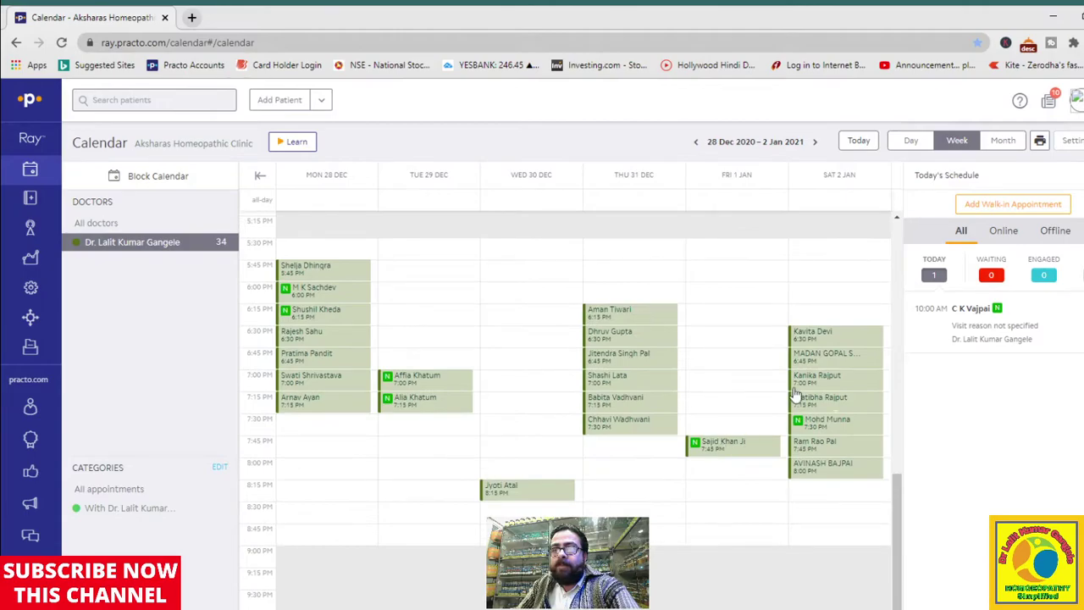
Go back through the week of 22–27 Dec 2020 and examine the appointments of 16–21 Dec 2020.
click(693, 144)
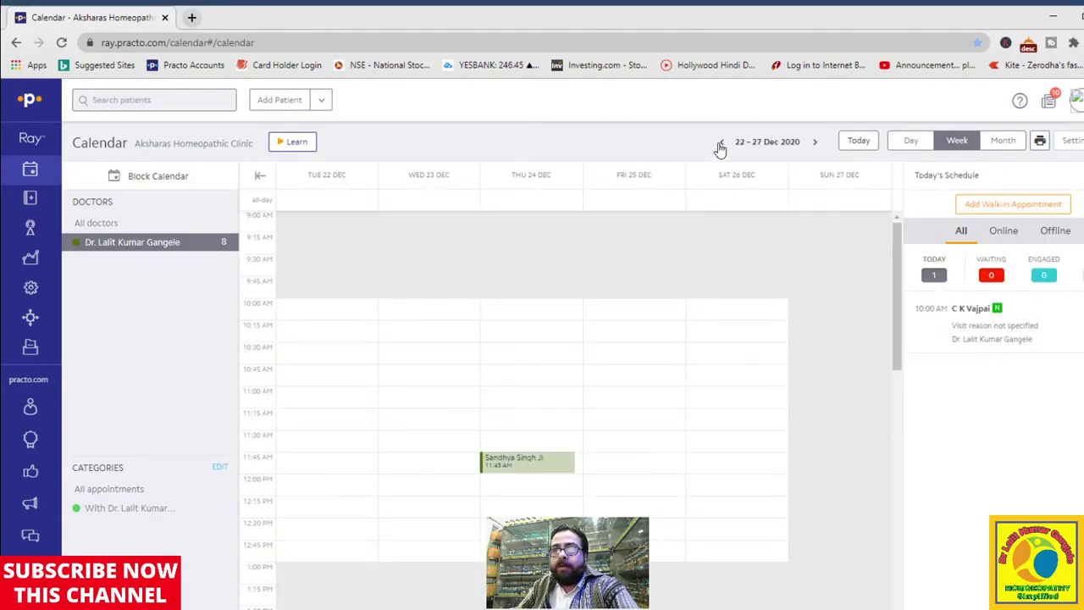
click(721, 156)
scroll(725, 259, down, 6)
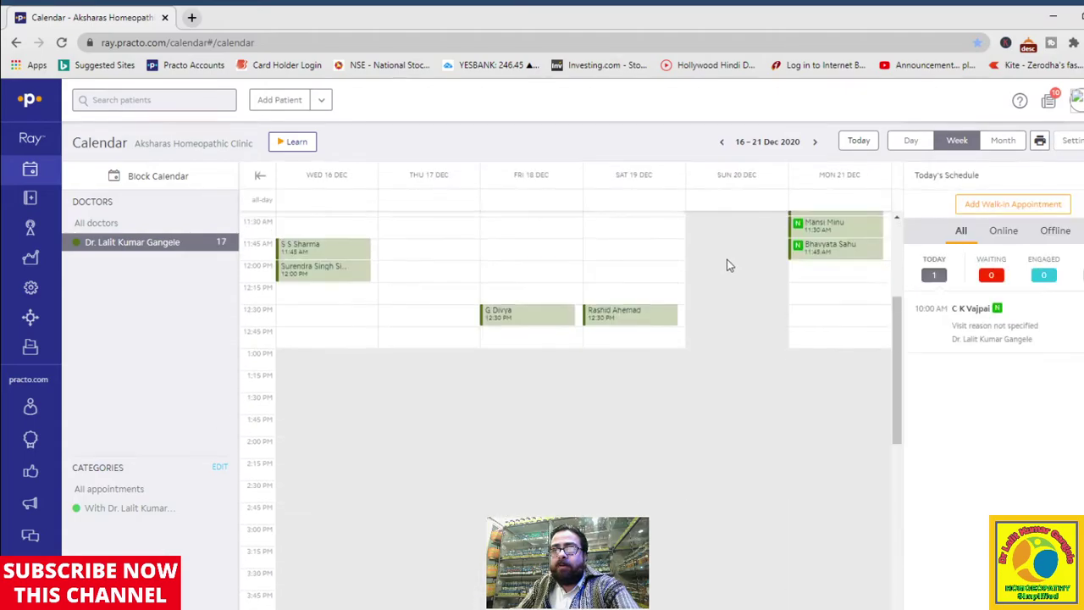
scroll(722, 262, down, 4)
scroll(744, 238, up, 8)
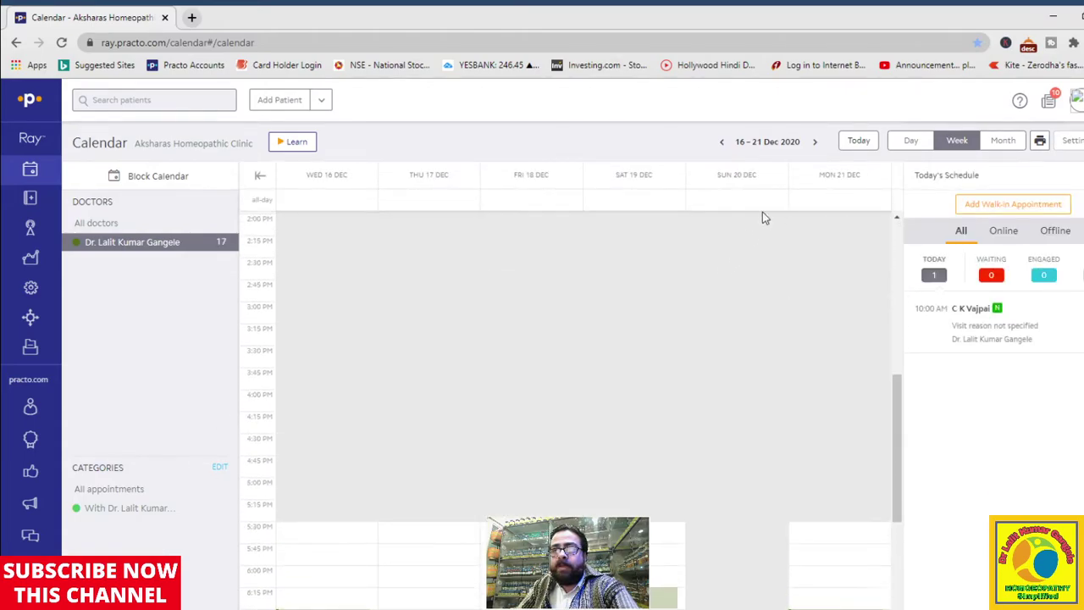
Return the calendar to the current week and view the 10:00 AM appointment on Monday 4 January, leaving it unchanged.
click(814, 142)
click(814, 143)
click(848, 149)
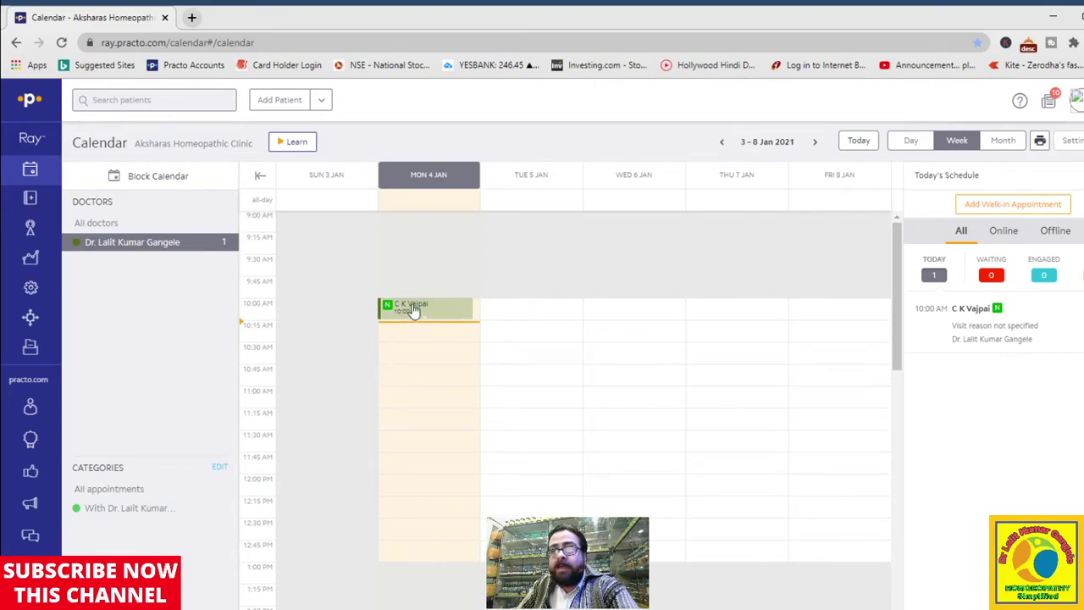
click(413, 310)
click(619, 421)
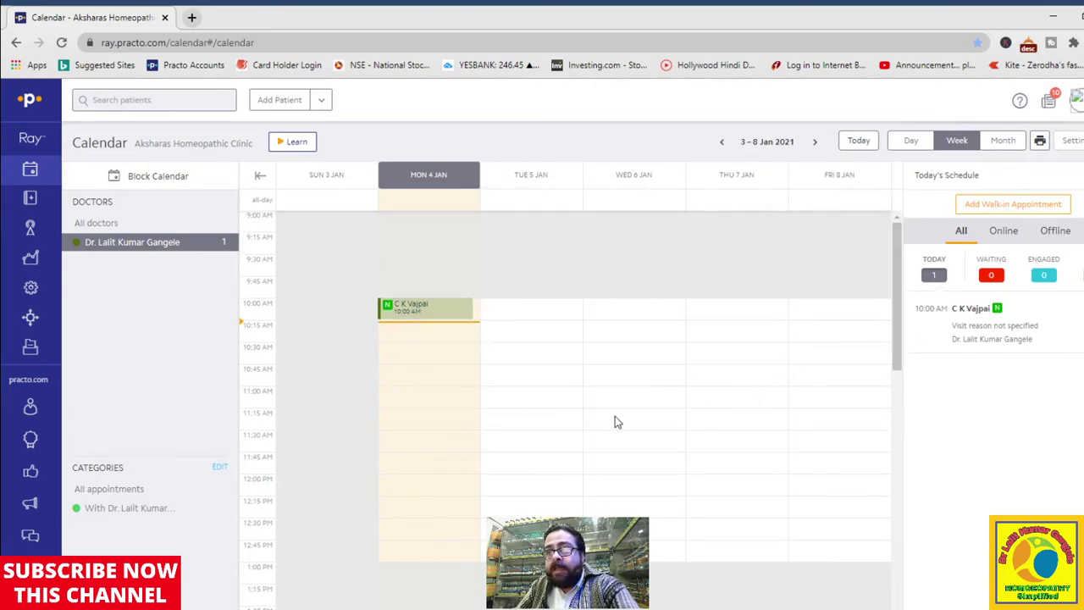
Look through the current week's time slots and view the blank appointment form for Monday 4 January at 10:15 AM, without saving.
scroll(615, 413, down, 6)
scroll(426, 327, up, 3)
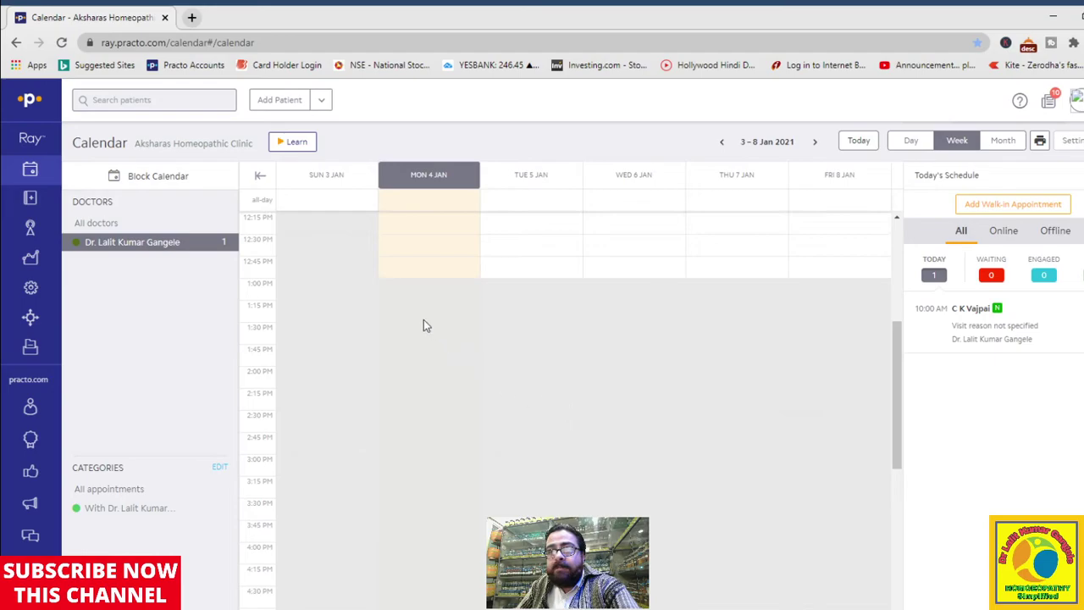
scroll(456, 349, up, 3)
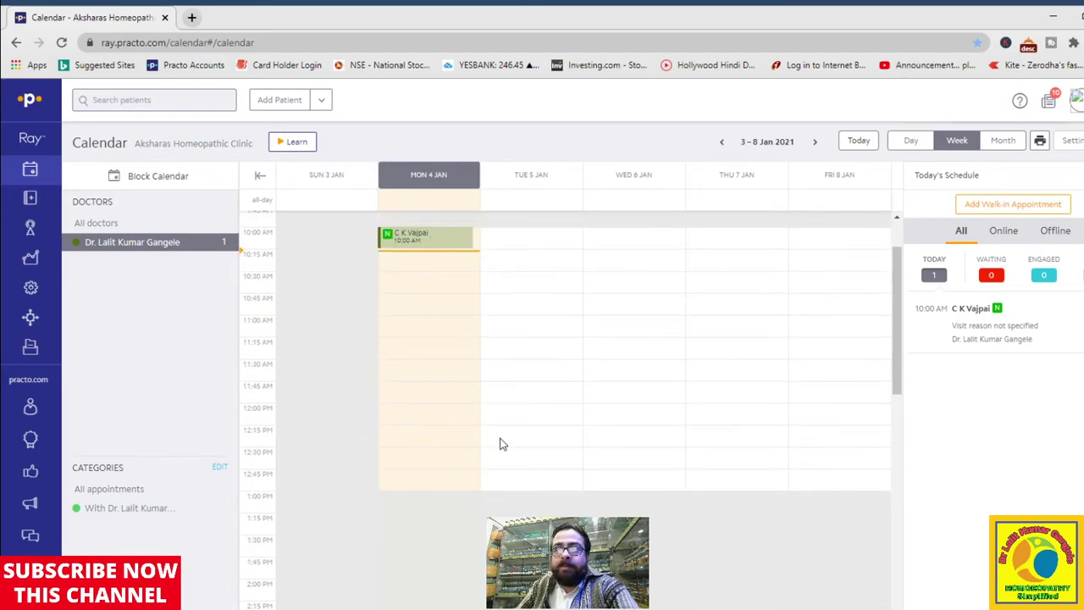
scroll(487, 432, down, 10)
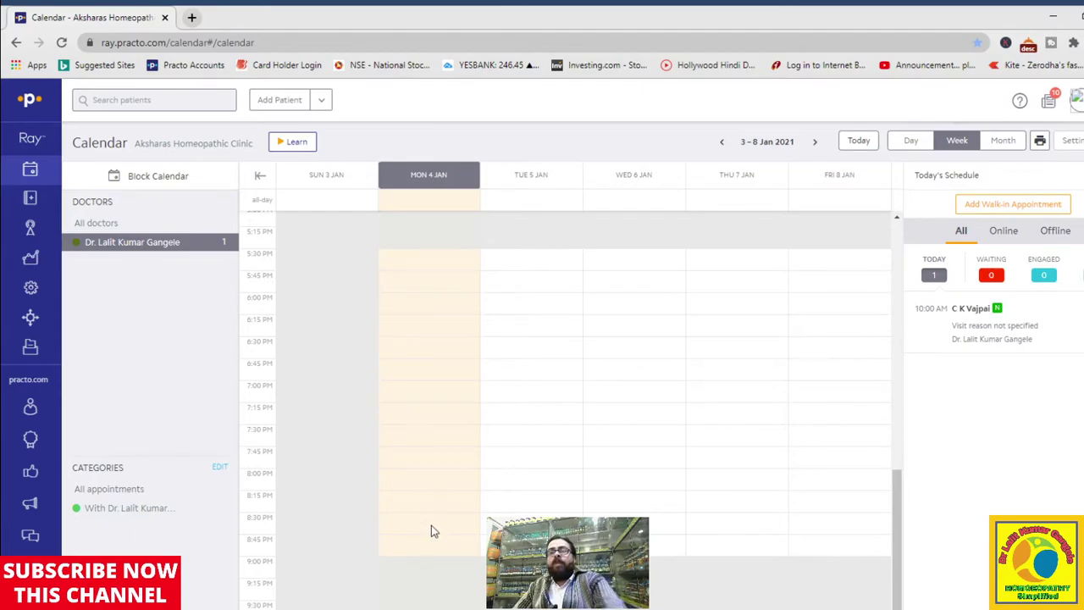
scroll(431, 531, up, 10)
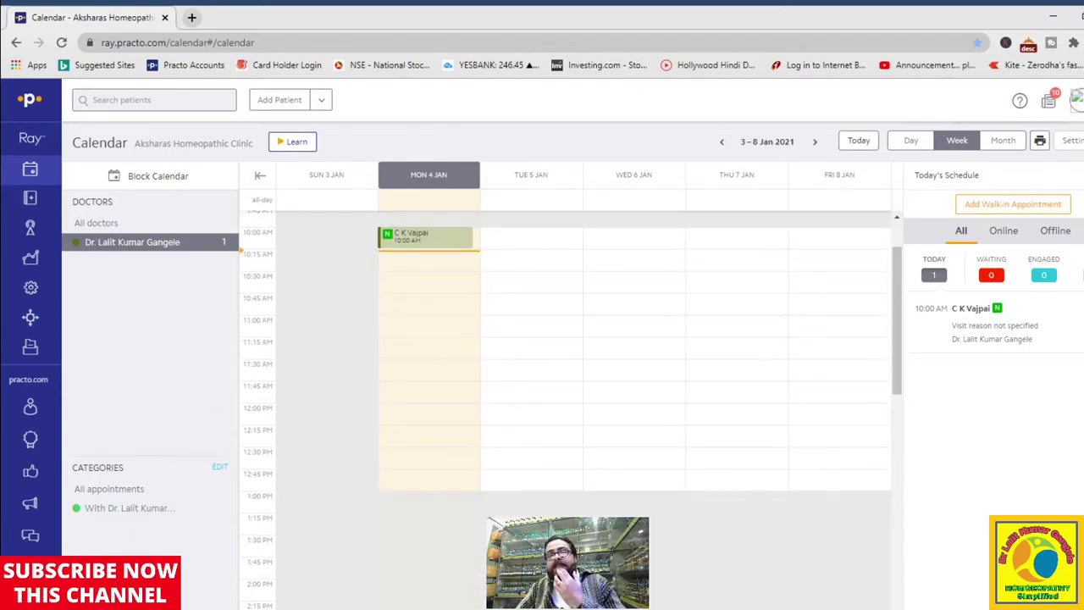
scroll(414, 535, up, 2)
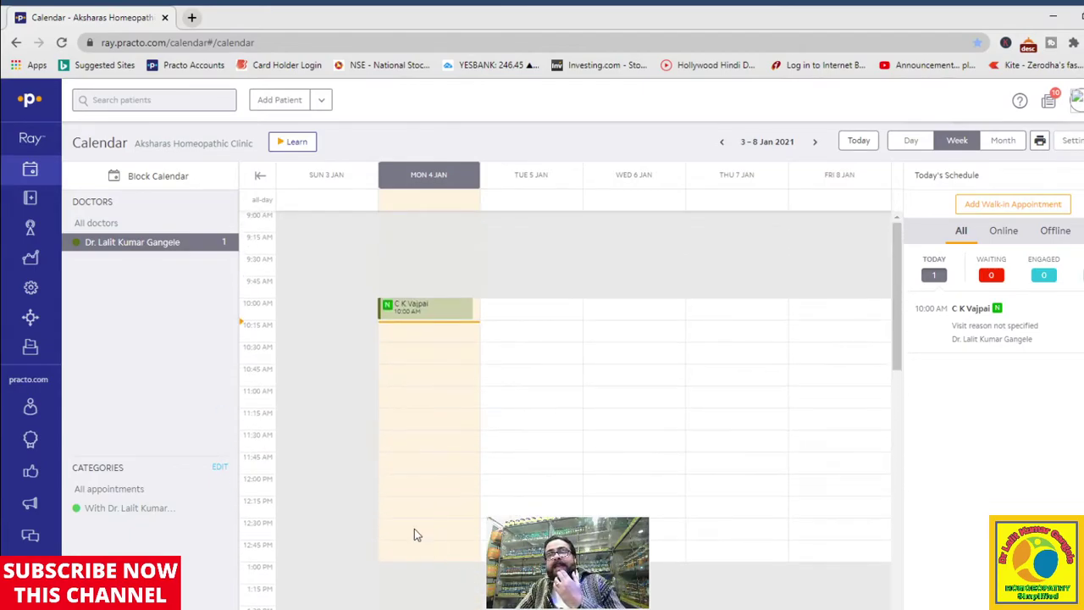
click(410, 336)
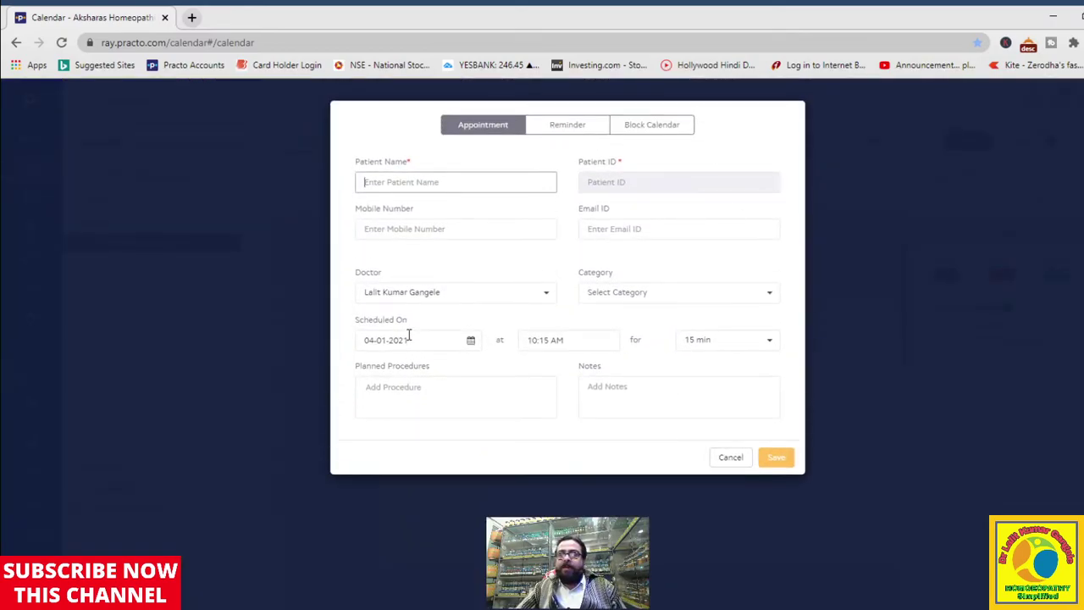
click(732, 460)
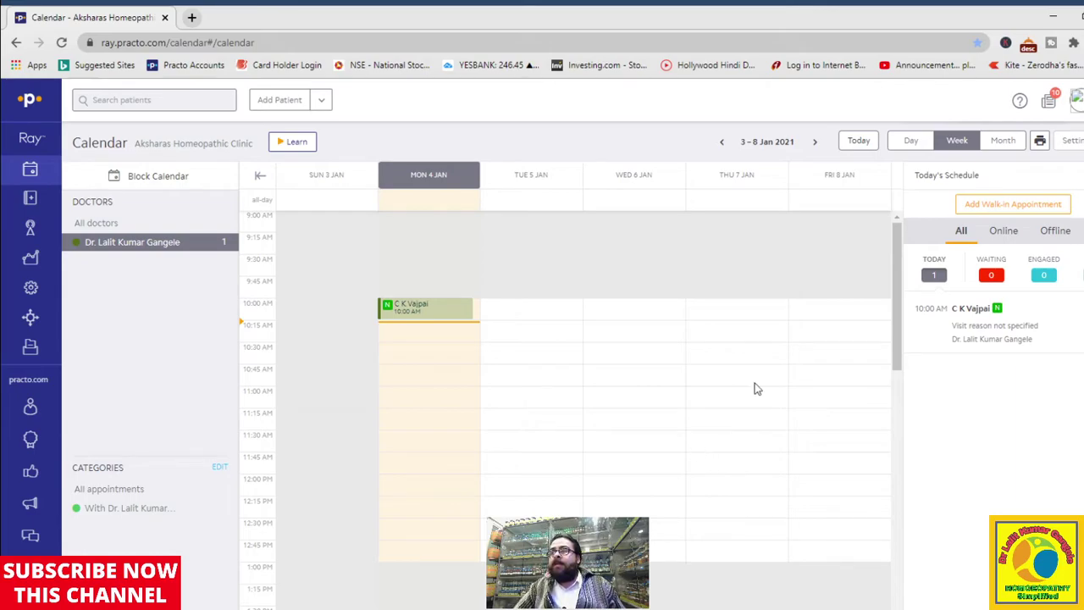
Compare the calendar's day view for January 4, 2021 with the week view for 3–8 Jan 2021.
click(909, 142)
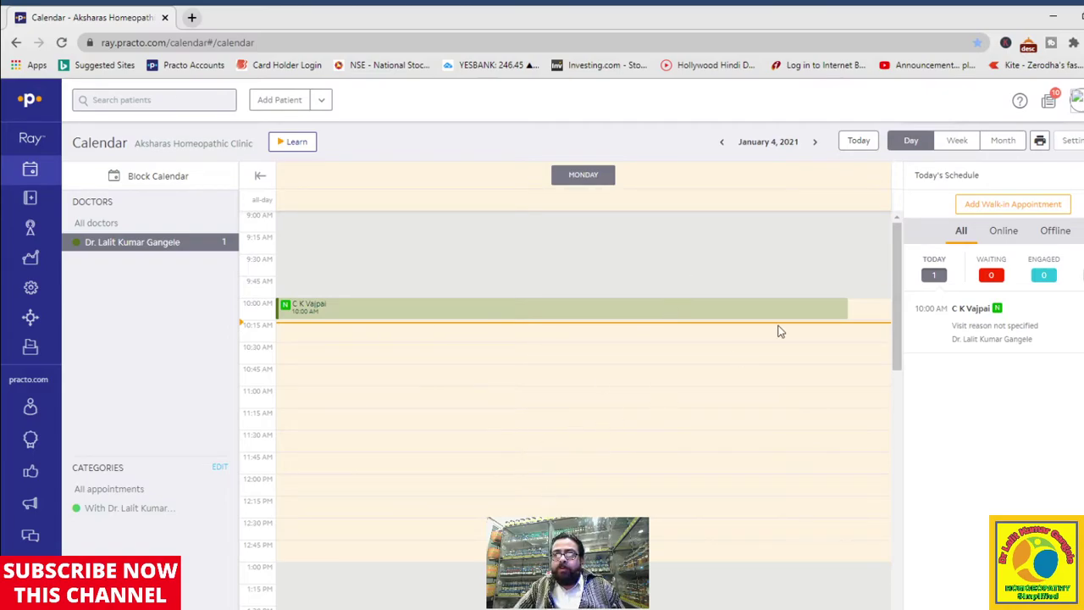
click(960, 142)
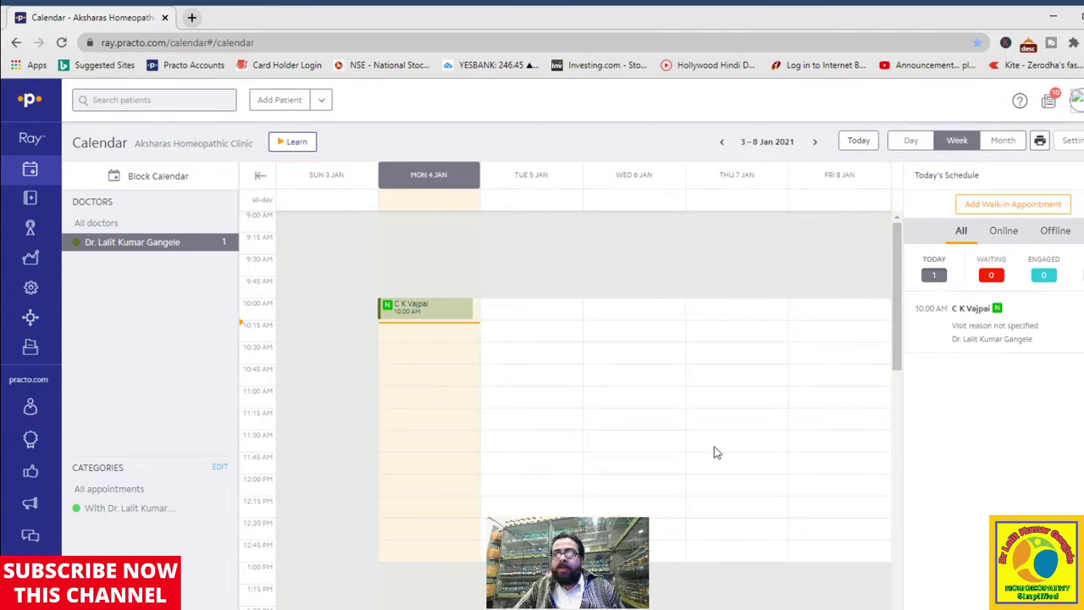
click(959, 142)
scroll(624, 411, down, 6)
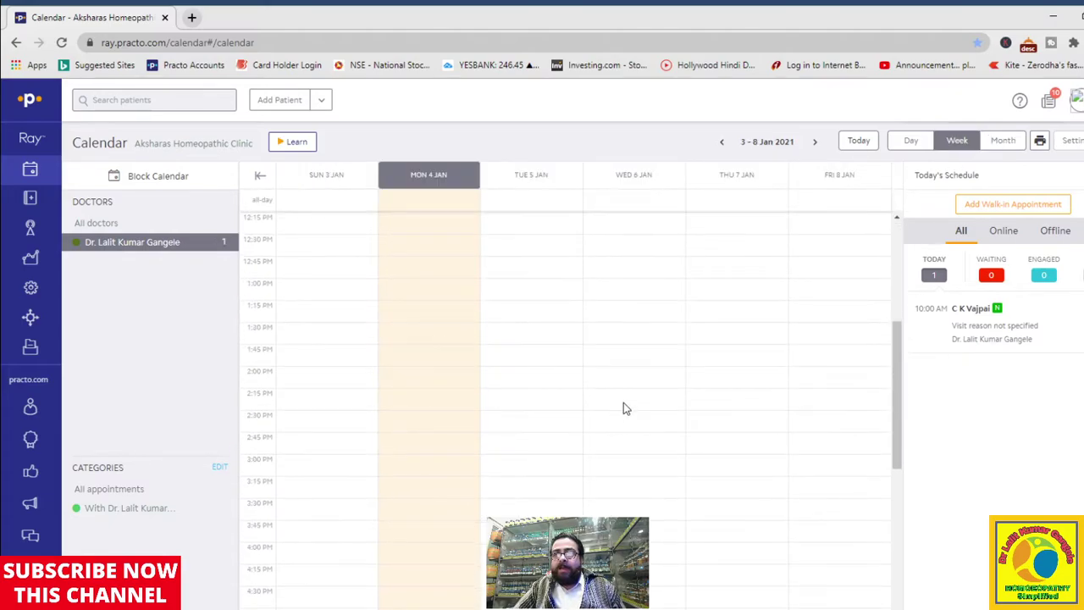
scroll(577, 375, up, 5)
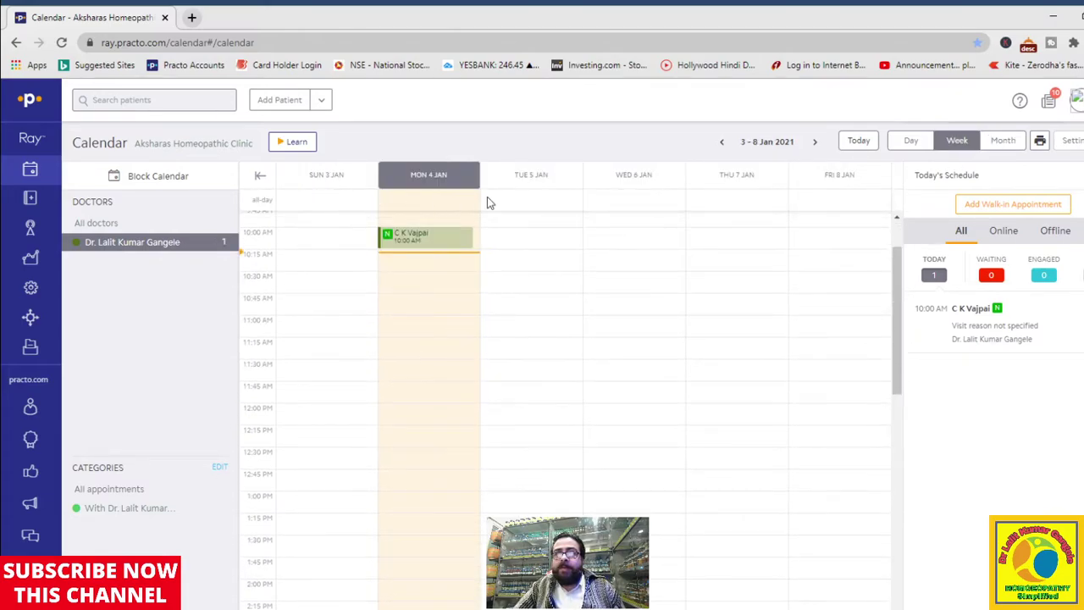
Examine the full day view of January 4, and view the appointment form for Monday's 10:15 AM slot from the week view.
click(911, 142)
scroll(707, 381, down, 4)
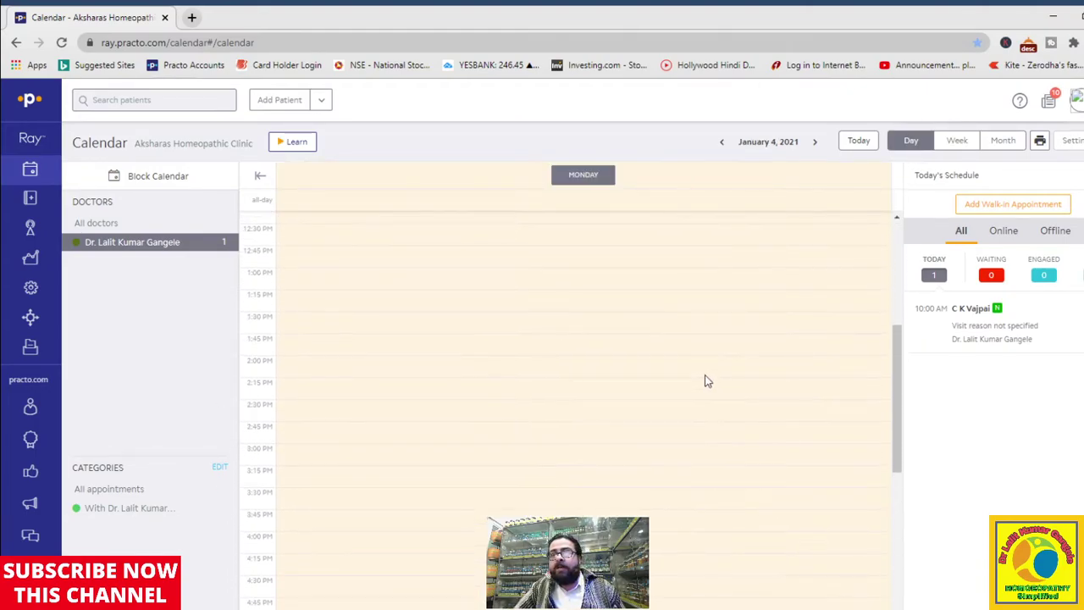
scroll(708, 382, up, 4)
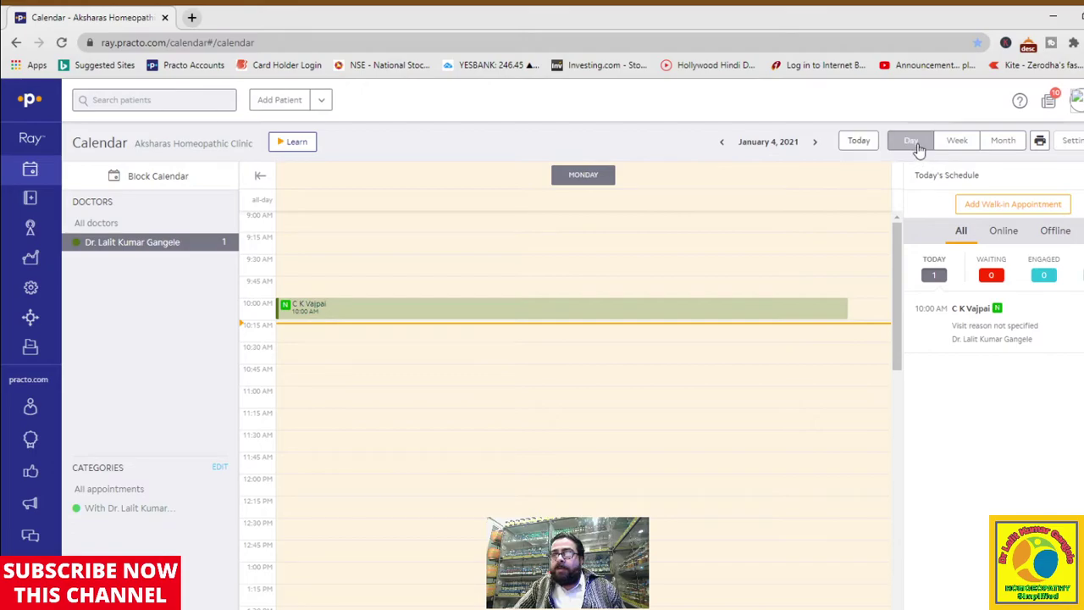
click(955, 141)
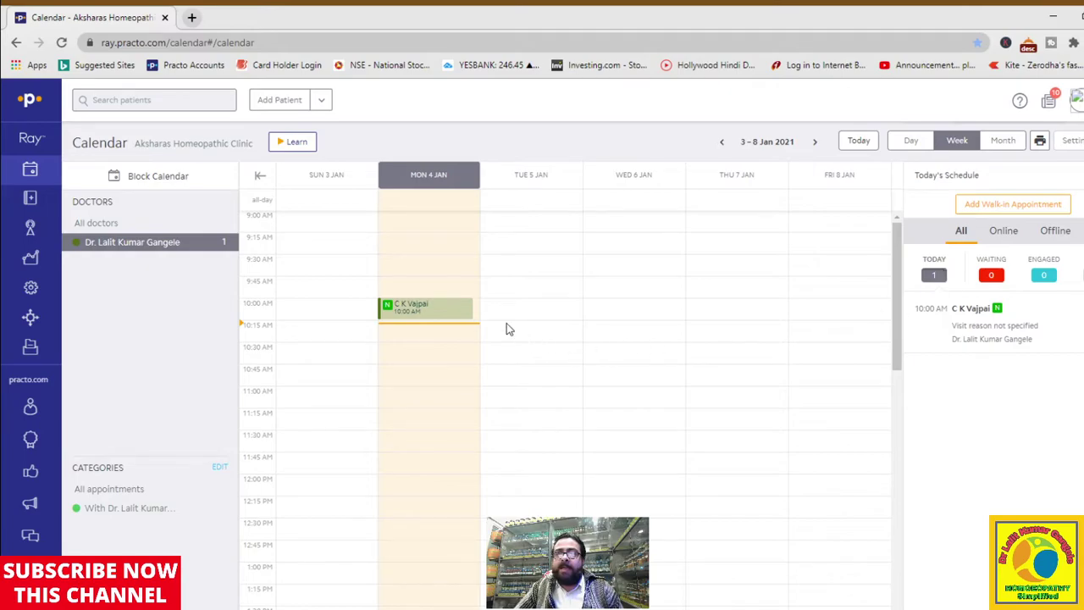
click(452, 329)
click(729, 455)
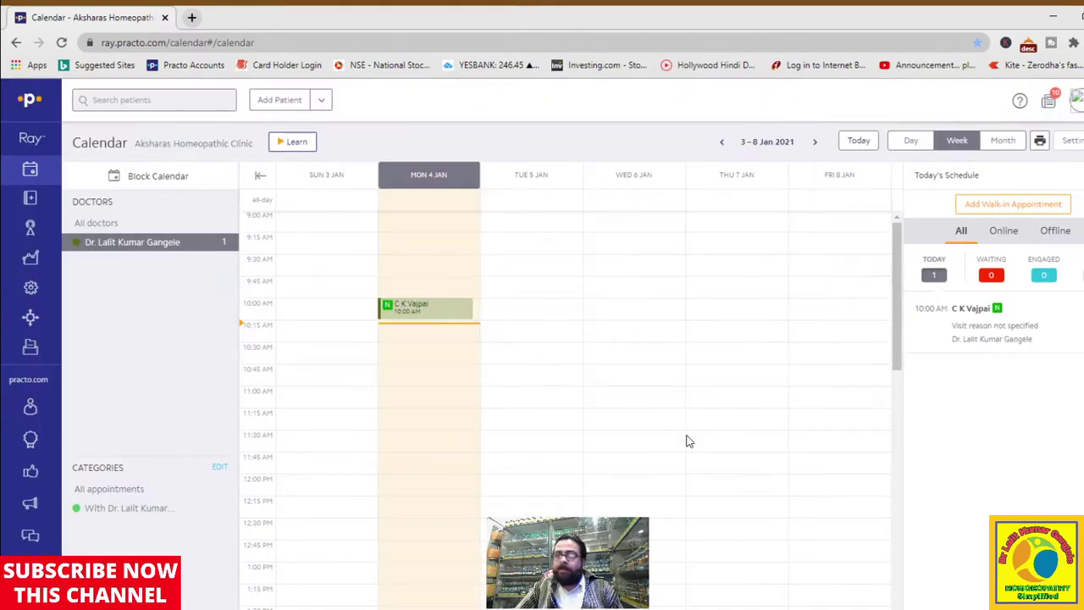
Open the clinic's patient records and search all patients for "mal".
mouse_move(7, 153)
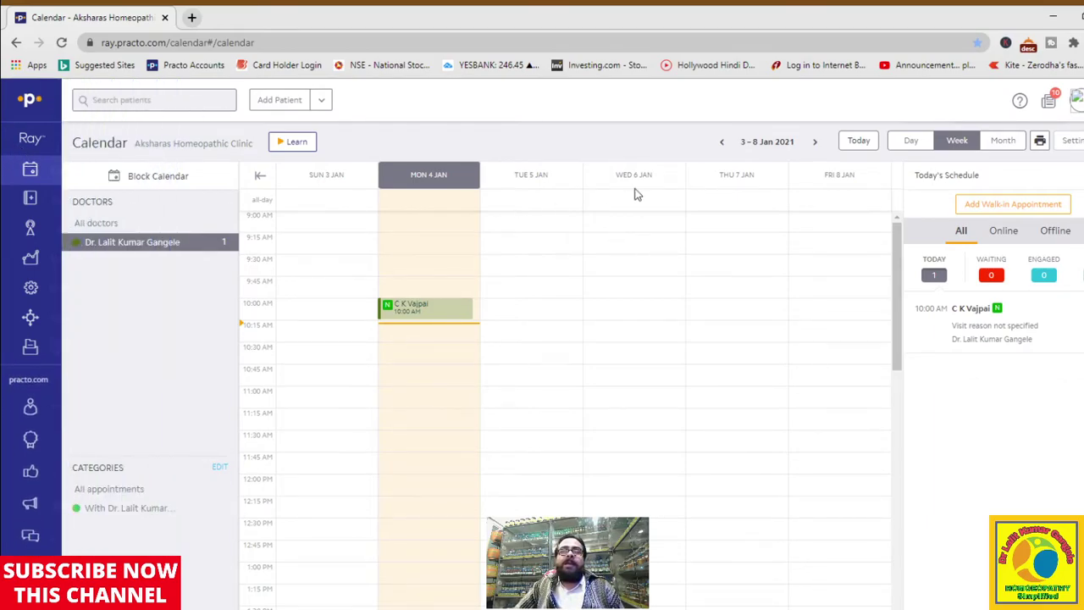
mouse_move(138, 192)
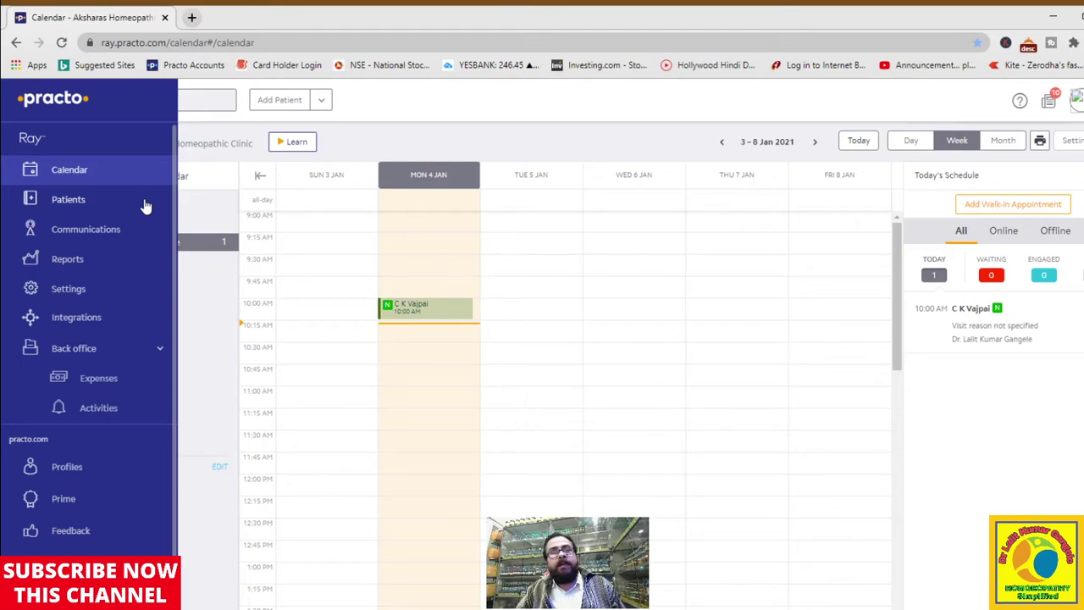
click(68, 203)
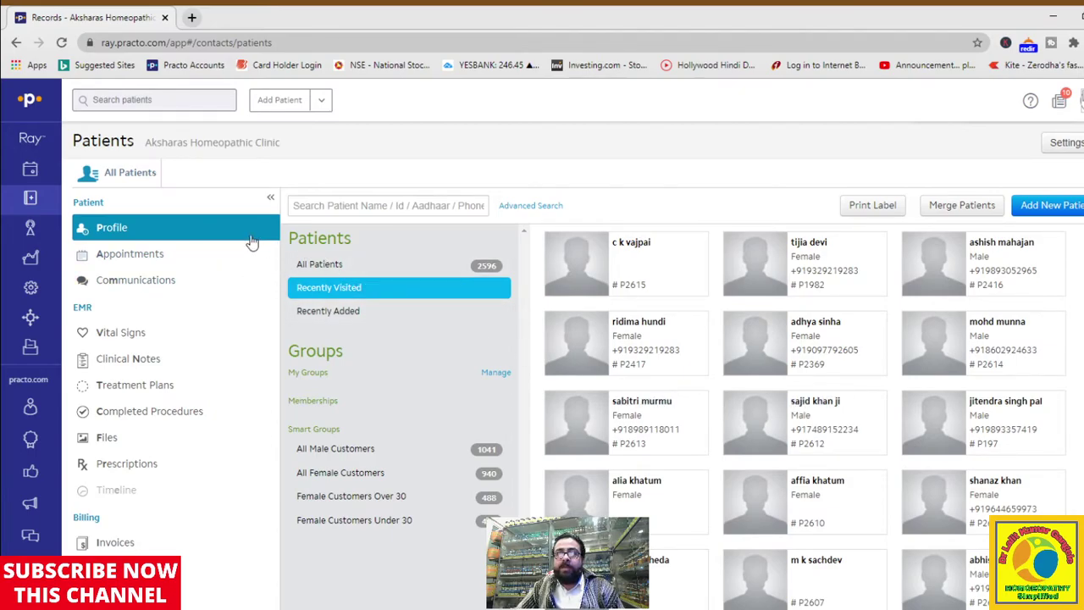
click(132, 101)
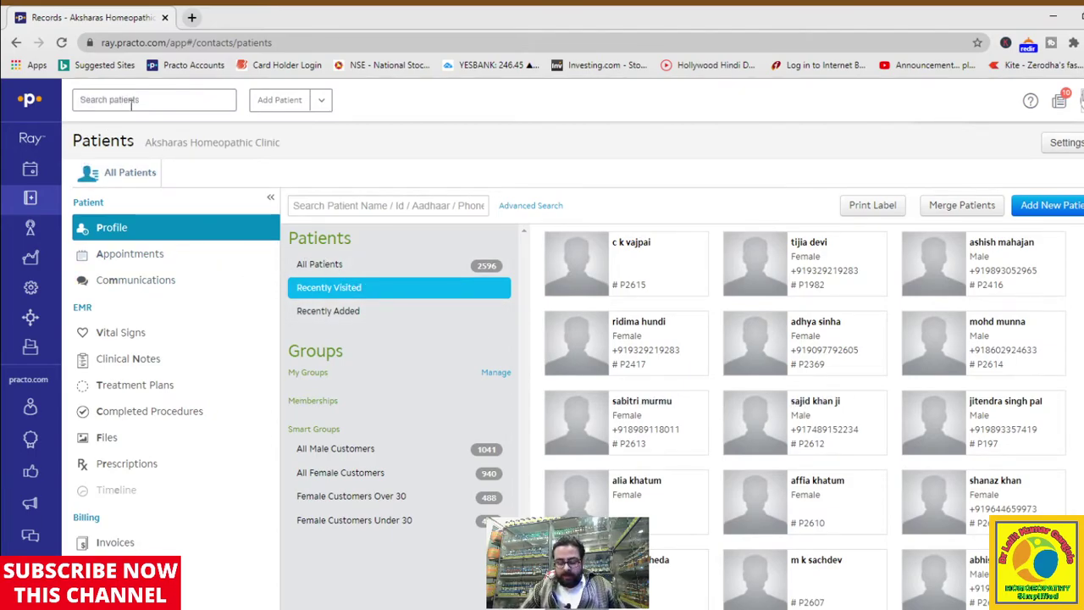
text(mali)
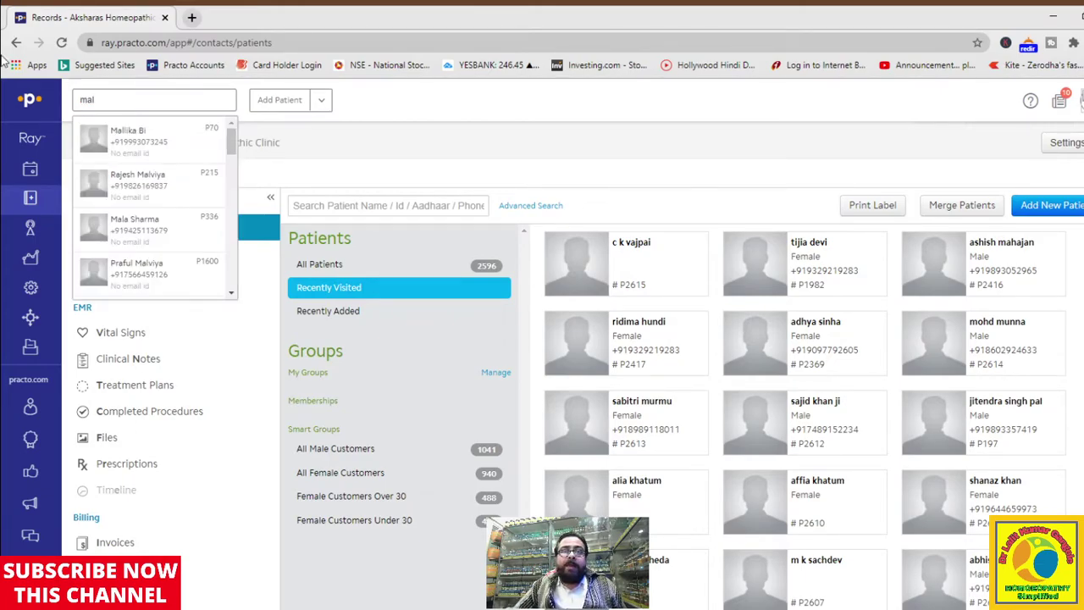
Open the first patient in the "mal" search results and review the patient's completed procedures.
click(118, 148)
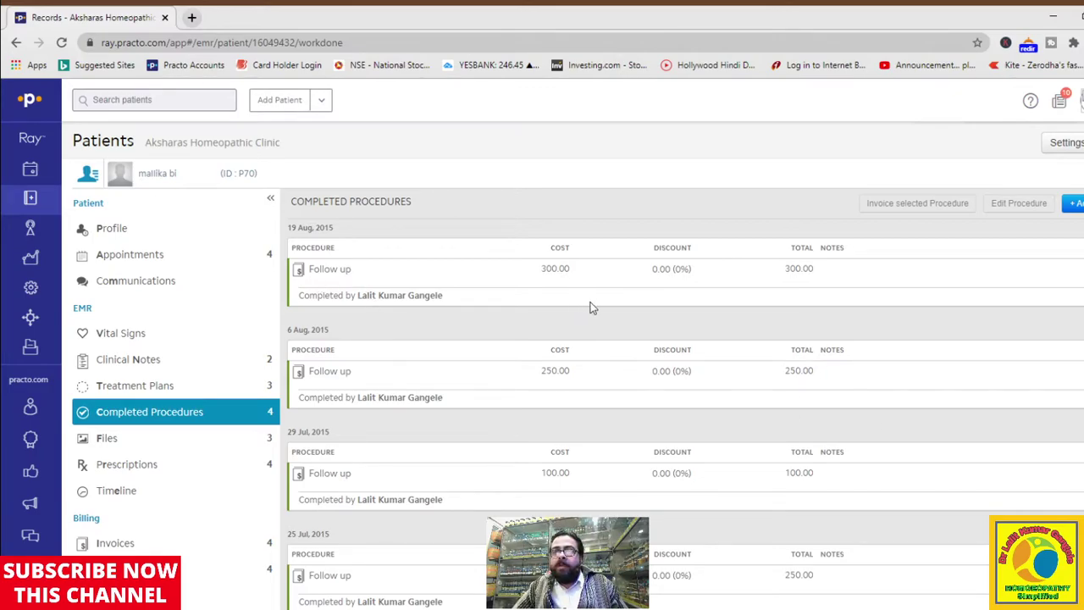
scroll(593, 306, down, 1)
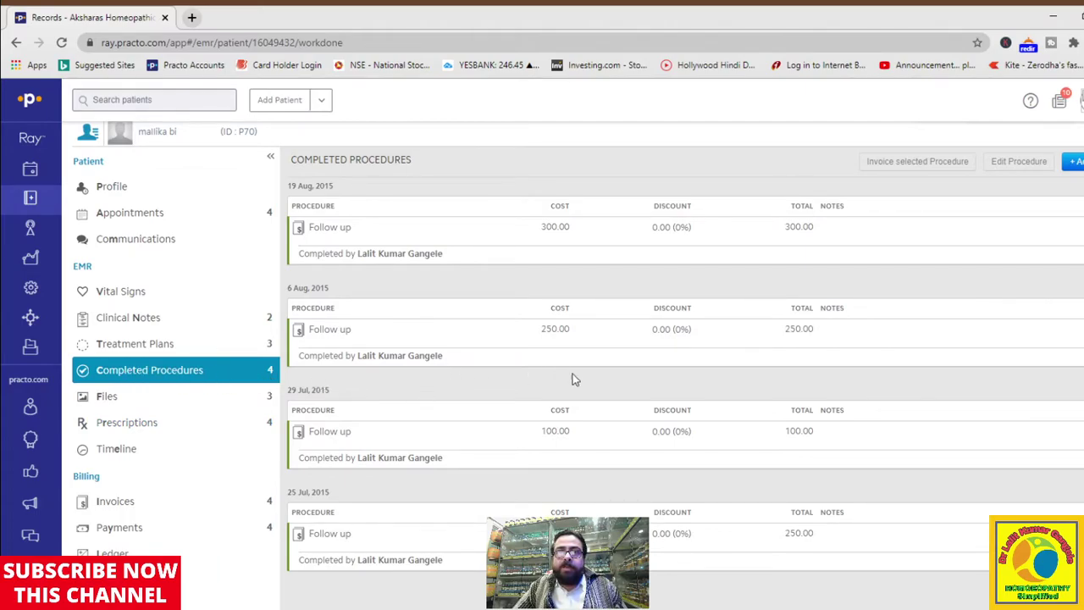
scroll(692, 366, up, 1)
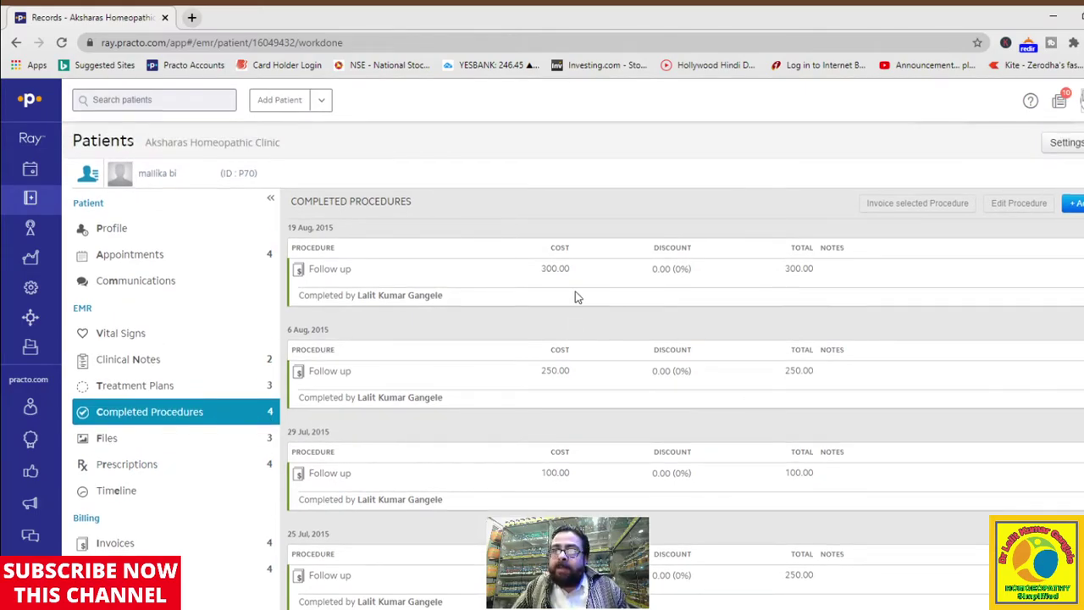
scroll(607, 277, down, 1)
scroll(607, 303, up, 1)
scroll(613, 364, down, 1)
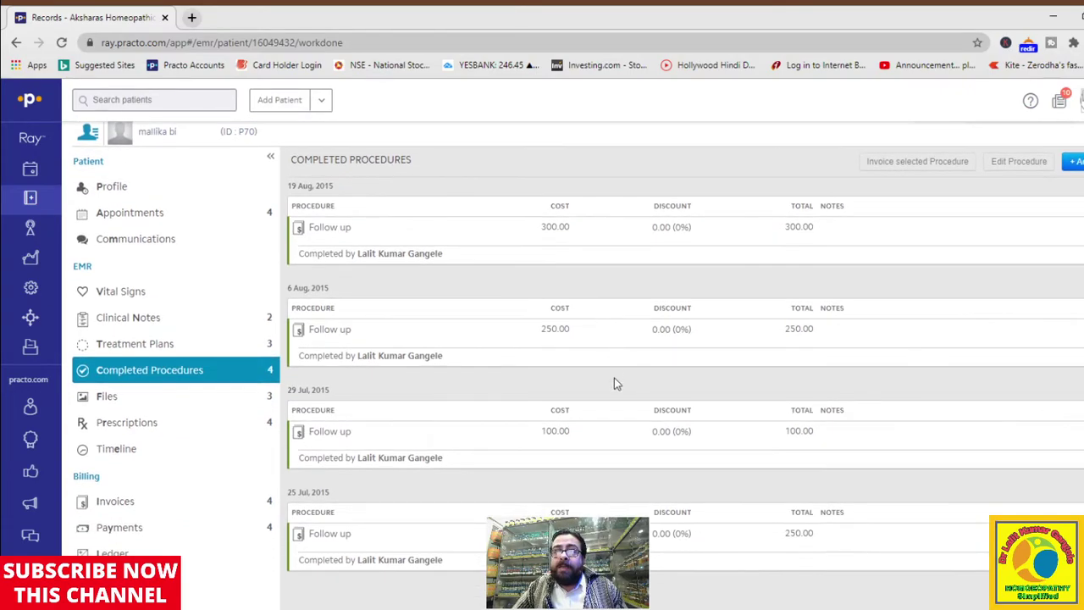
scroll(559, 440, up, 1)
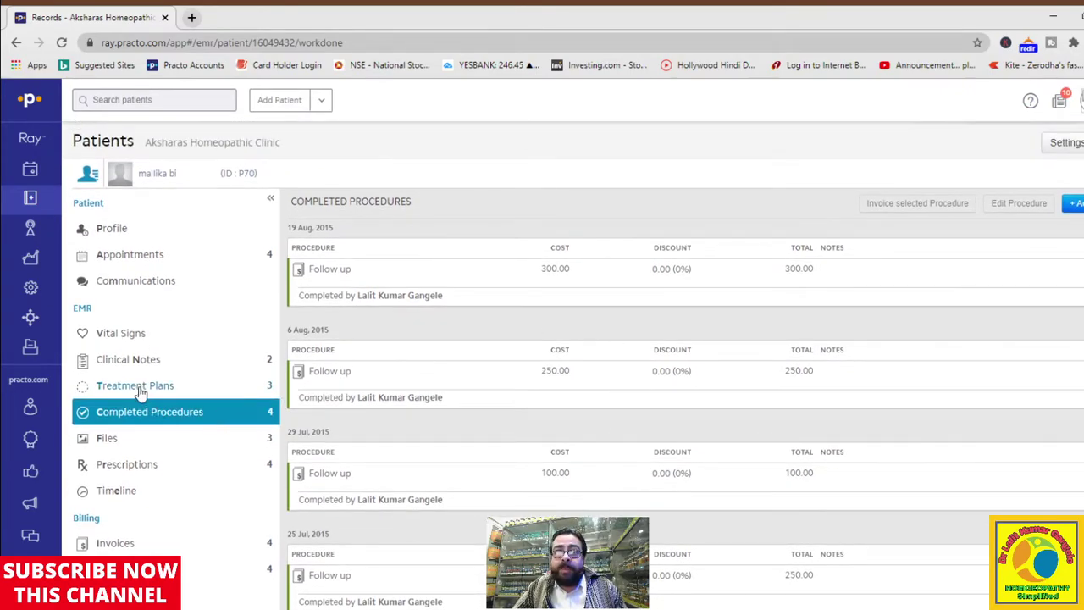
View the patient's profile and vital signs, and read the clinical notes from July 2015.
click(111, 228)
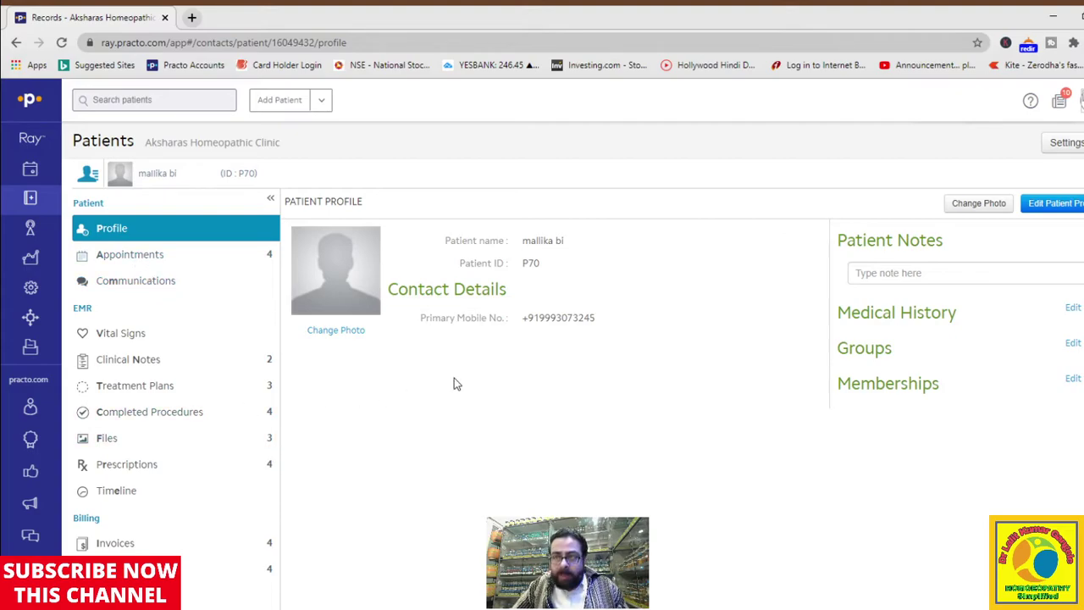
click(152, 338)
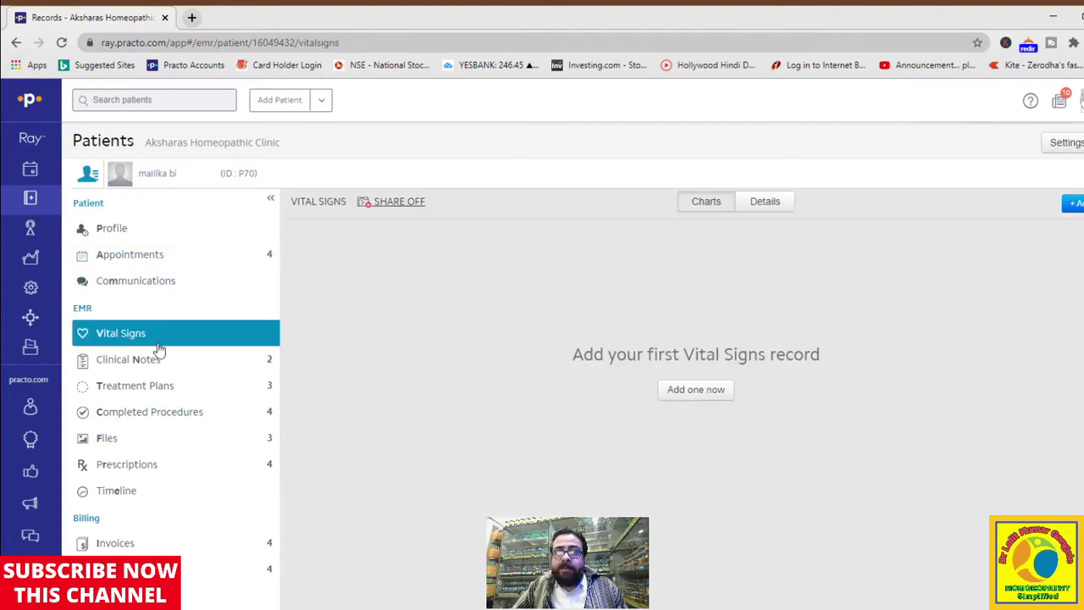
click(175, 366)
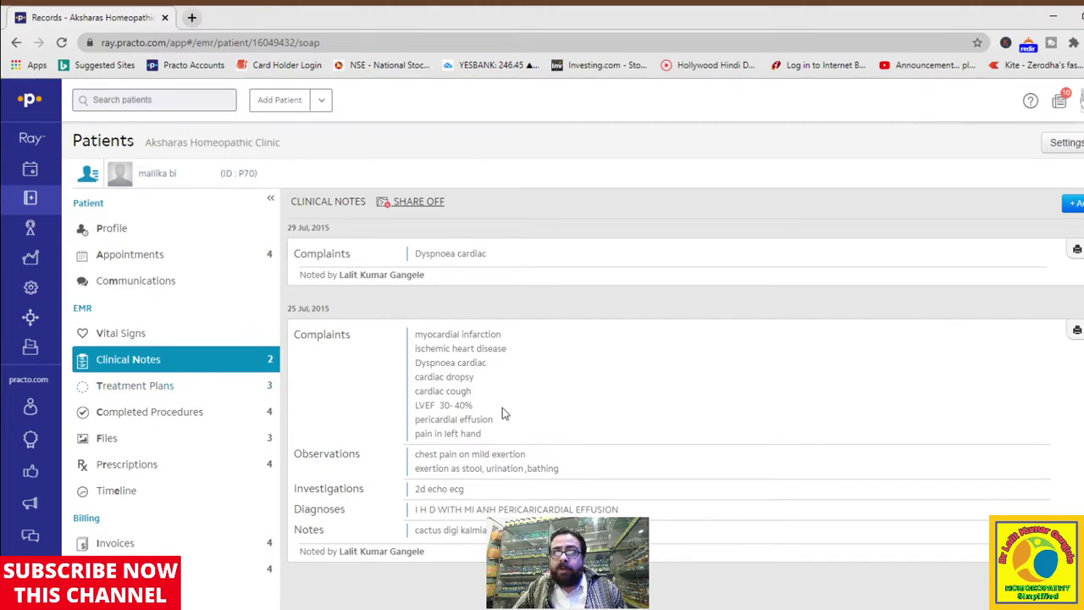
scroll(509, 406, down, 1)
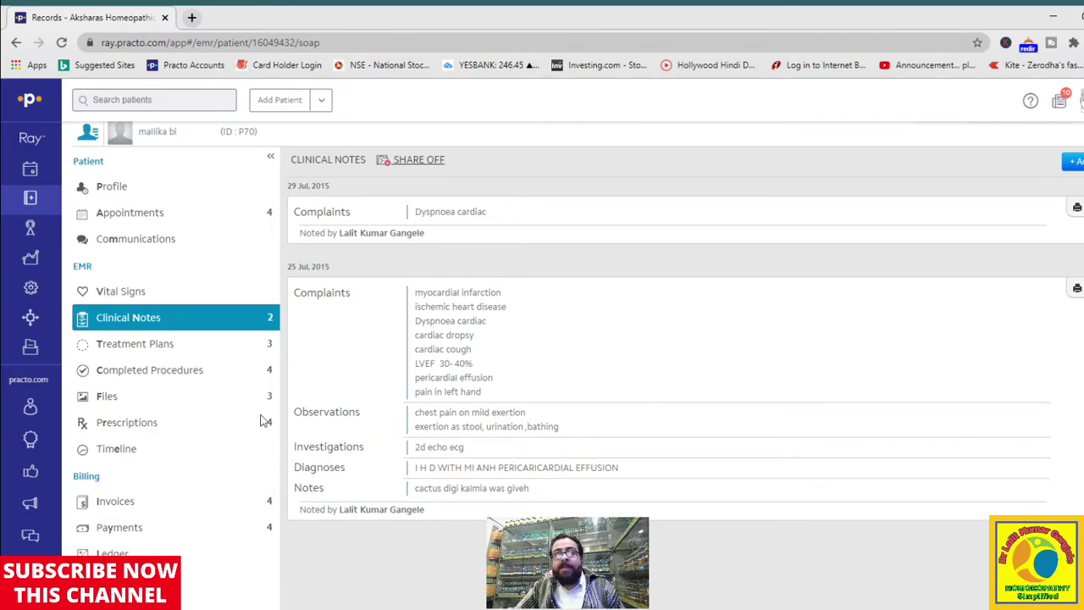
Open the patient's files and view the Scan1.PDF report dated 25 Jul, 2015, returning to the file list.
click(149, 397)
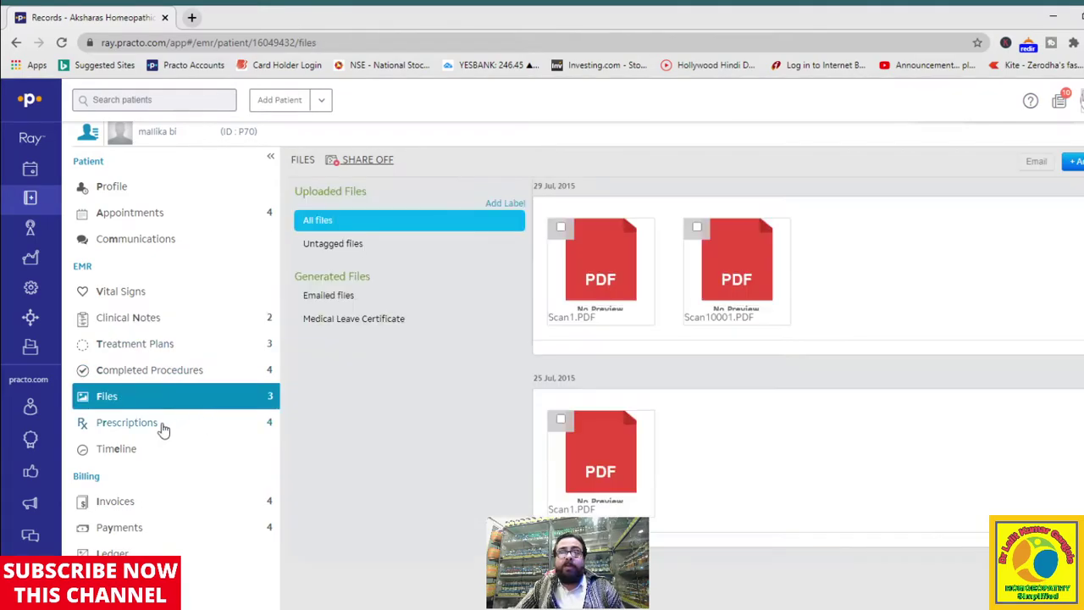
click(608, 480)
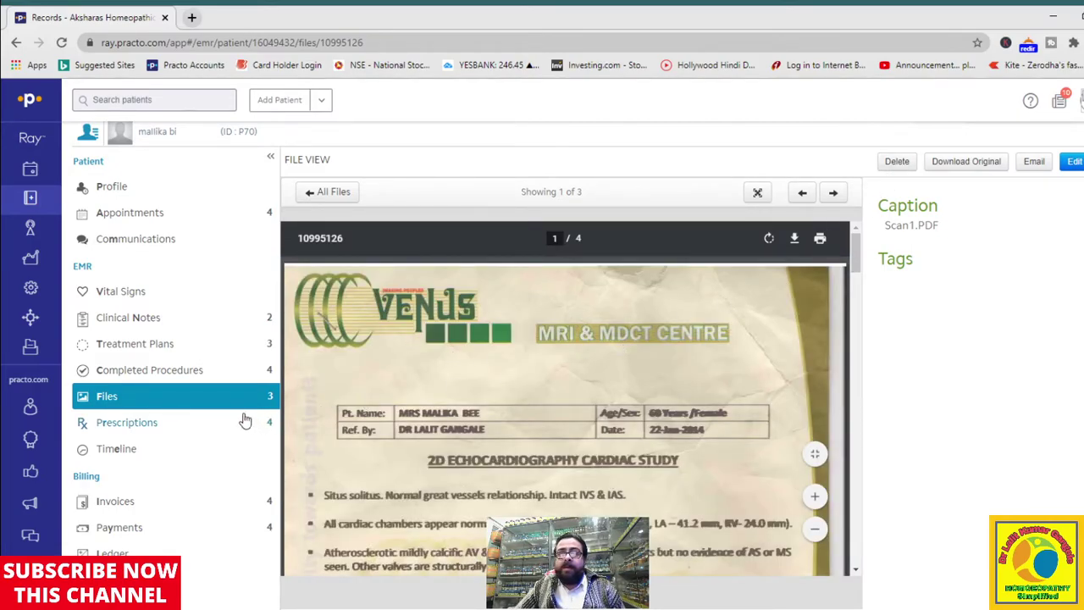
click(191, 406)
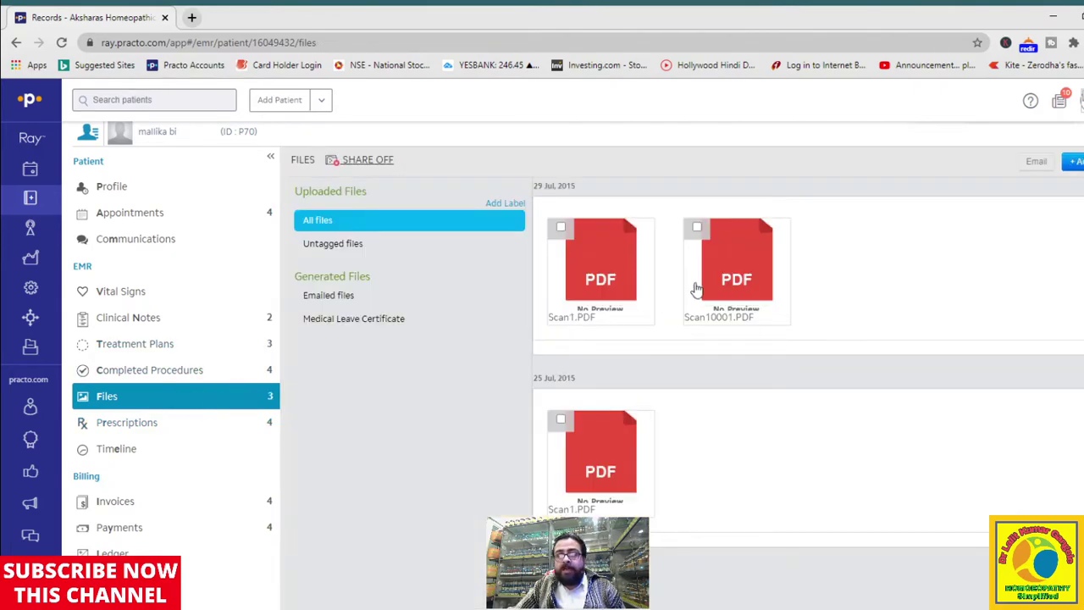
Read the Scan10001.PDF echo/colour Doppler report from 29 Jul, 2015 through to its opinion section, viewing it twice.
click(726, 272)
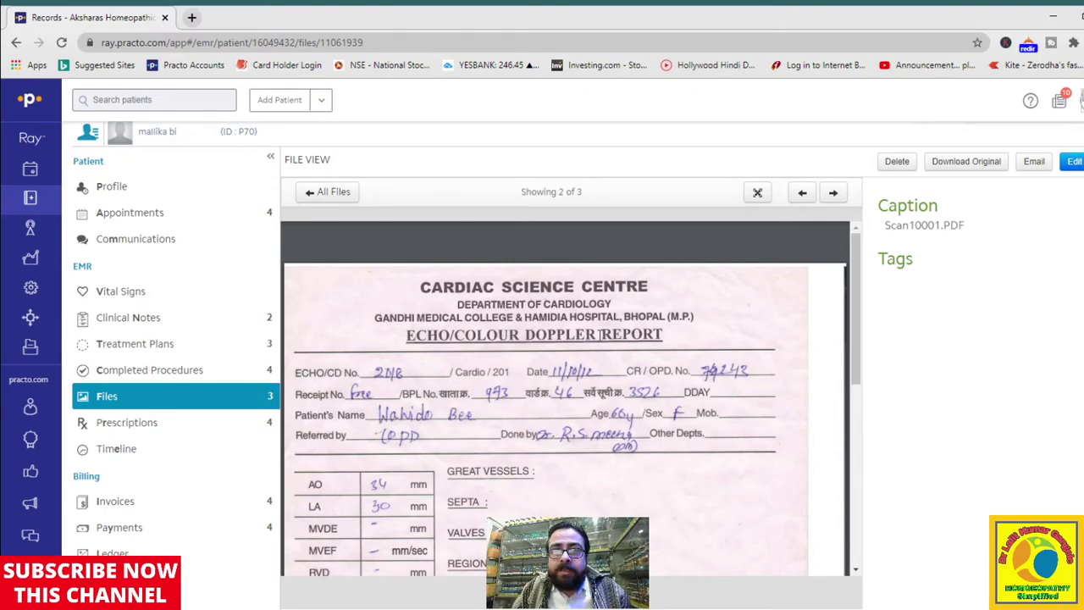
scroll(663, 370, down, 3)
scroll(668, 429, down, 3)
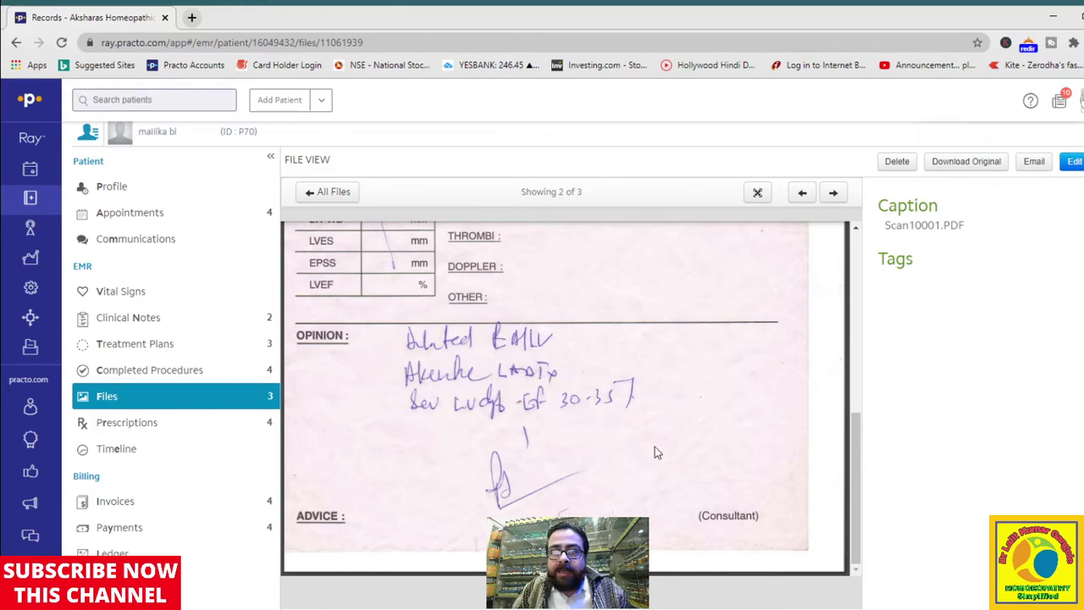
scroll(656, 451, up, 10)
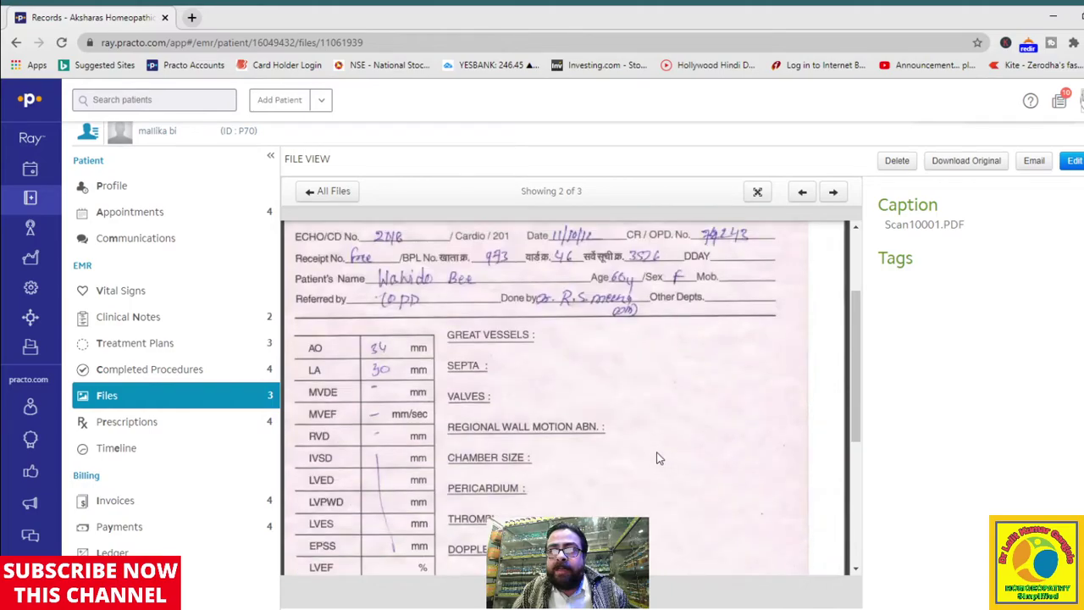
click(213, 399)
click(715, 300)
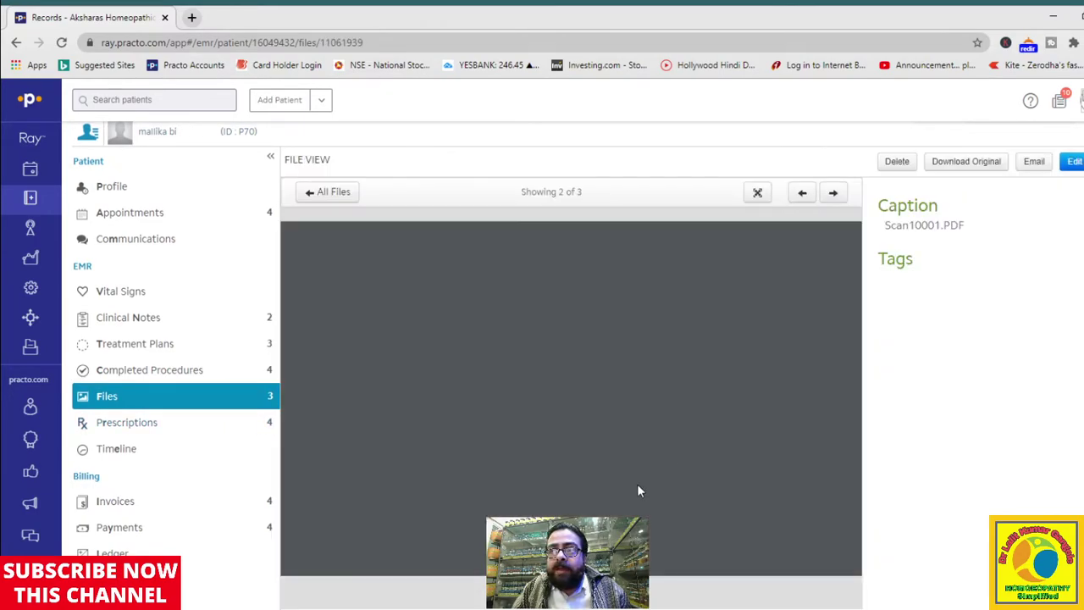
scroll(617, 487, down, 8)
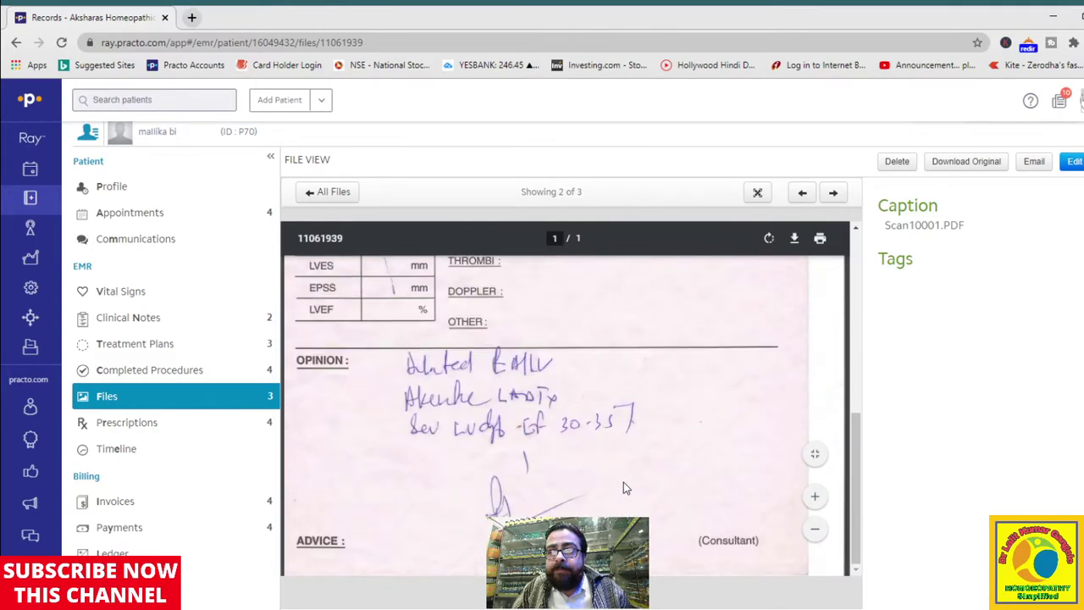
Examine both pages of the Scan1.PDF file dated 29 Jul, 2015, covering the echo report and the abdominal ultrasound.
click(195, 398)
click(595, 285)
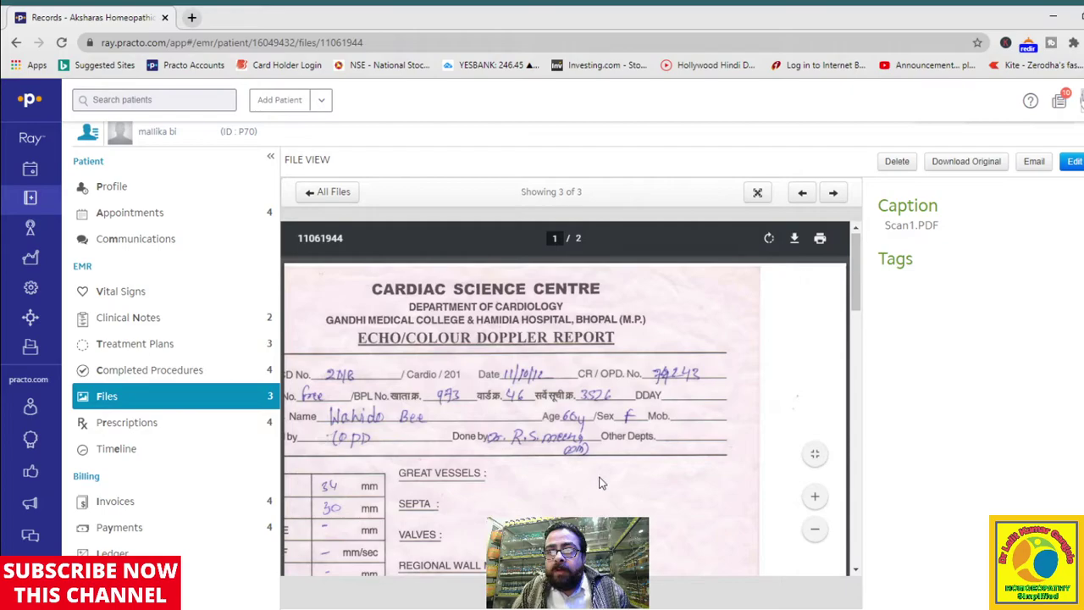
scroll(597, 481, down, 8)
scroll(599, 483, down, 5)
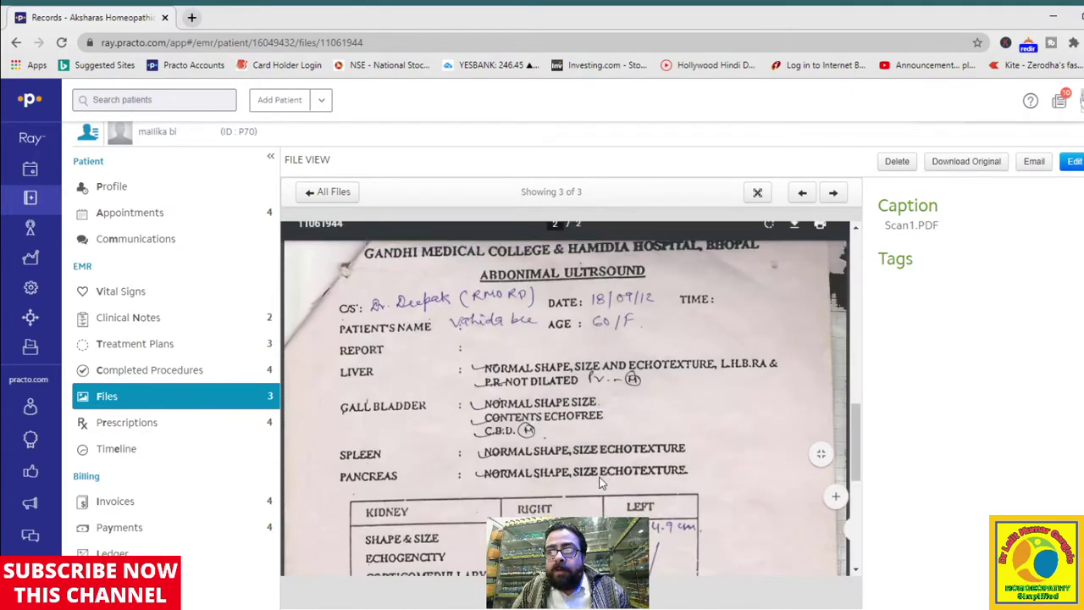
scroll(598, 481, down, 4)
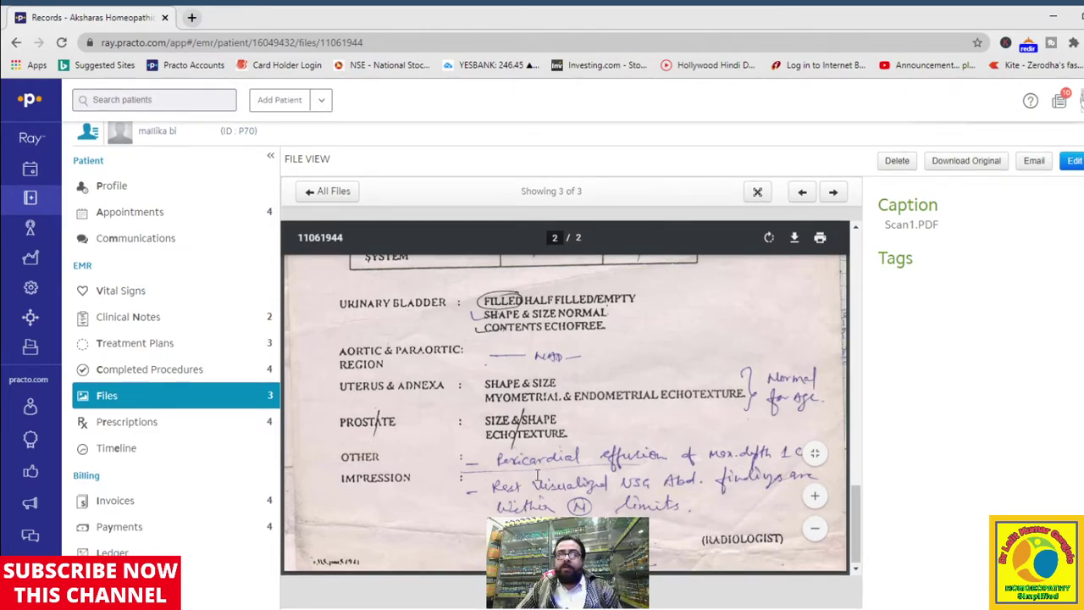
scroll(552, 502, up, 10)
scroll(545, 490, up, 10)
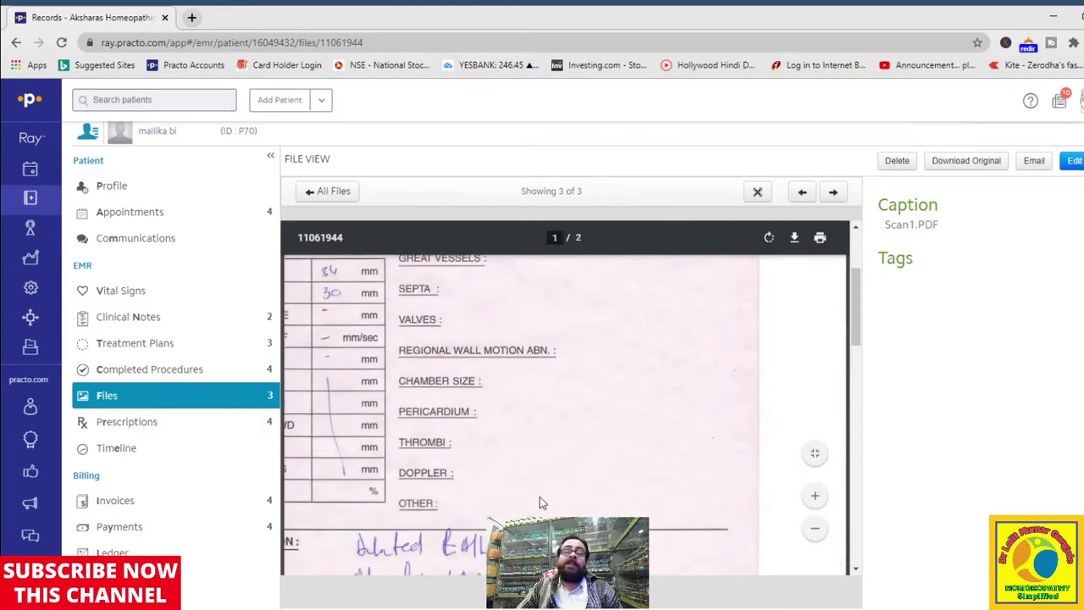
scroll(542, 475, down, 10)
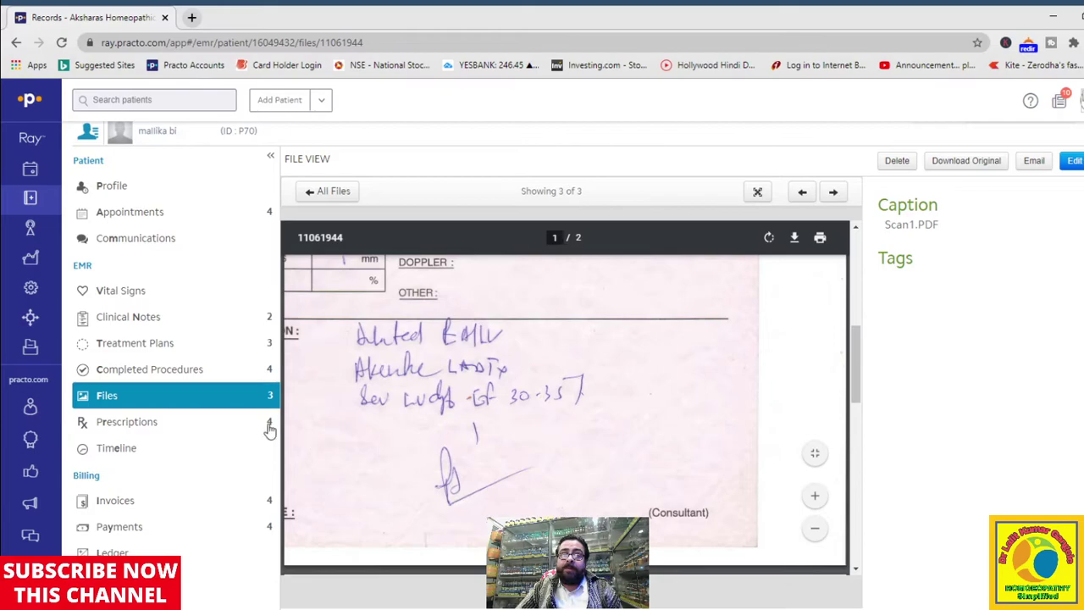
Reopen the 25 Jul, 2015 Scan1.PDF and read the findings and impression of the 2D echocardiography study.
click(177, 403)
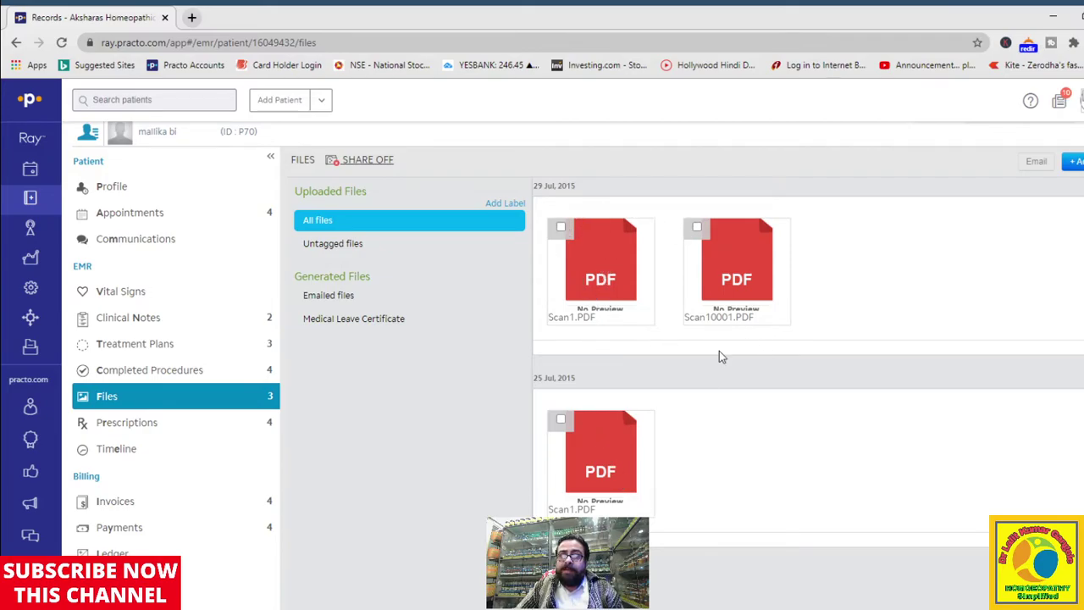
click(614, 473)
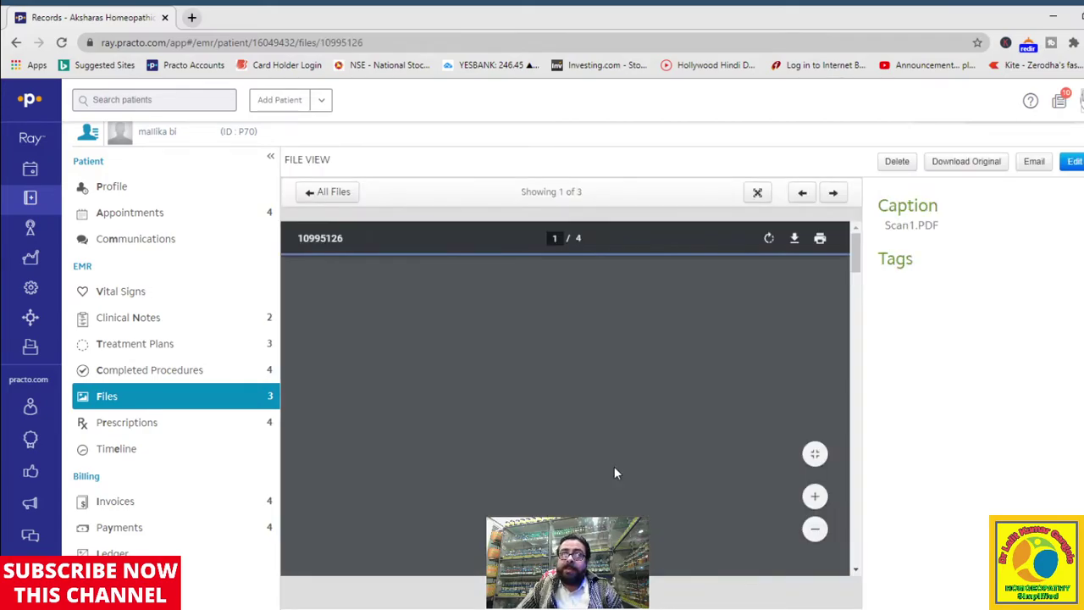
scroll(702, 478, down, 2)
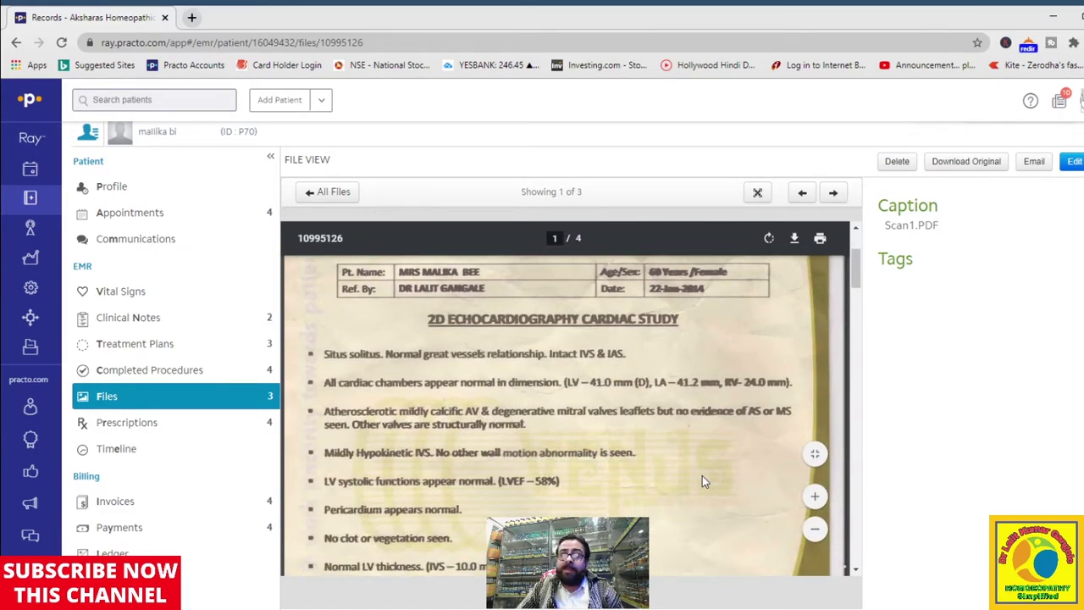
scroll(702, 481, down, 3)
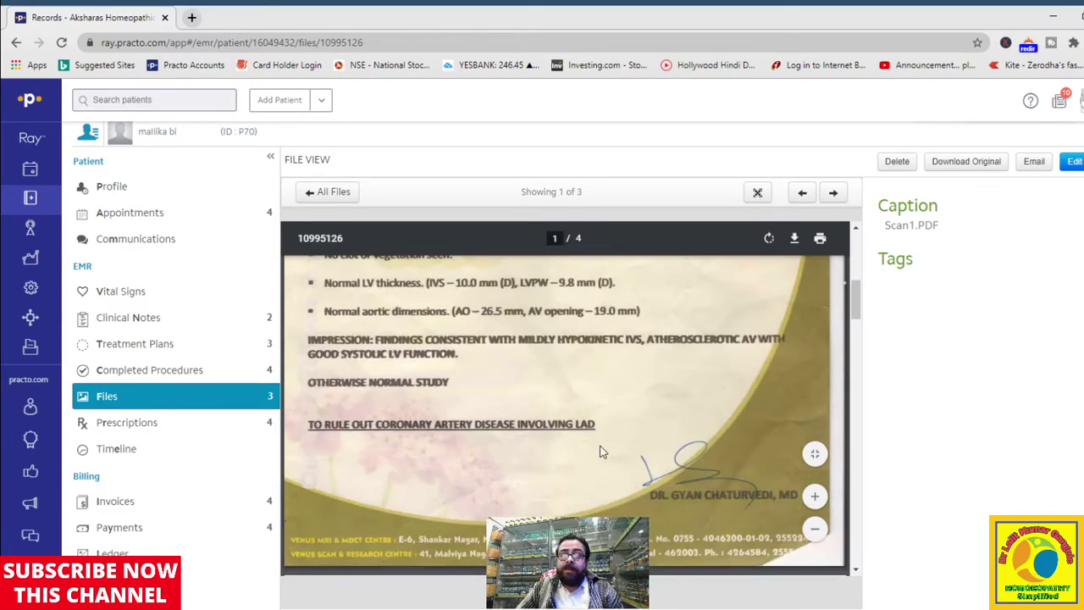
scroll(600, 451, up, 2)
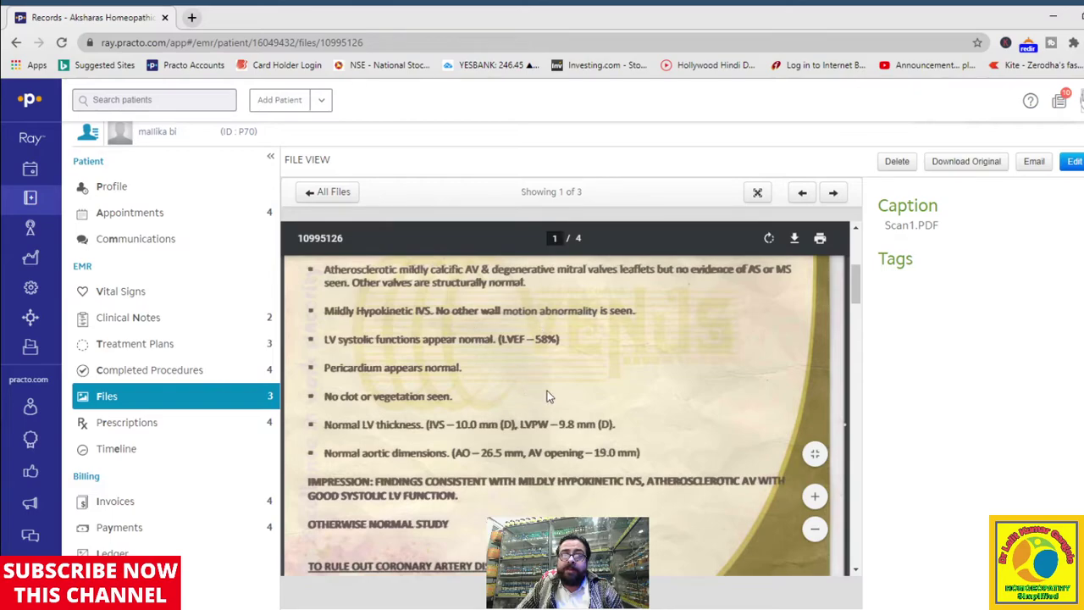
click(173, 410)
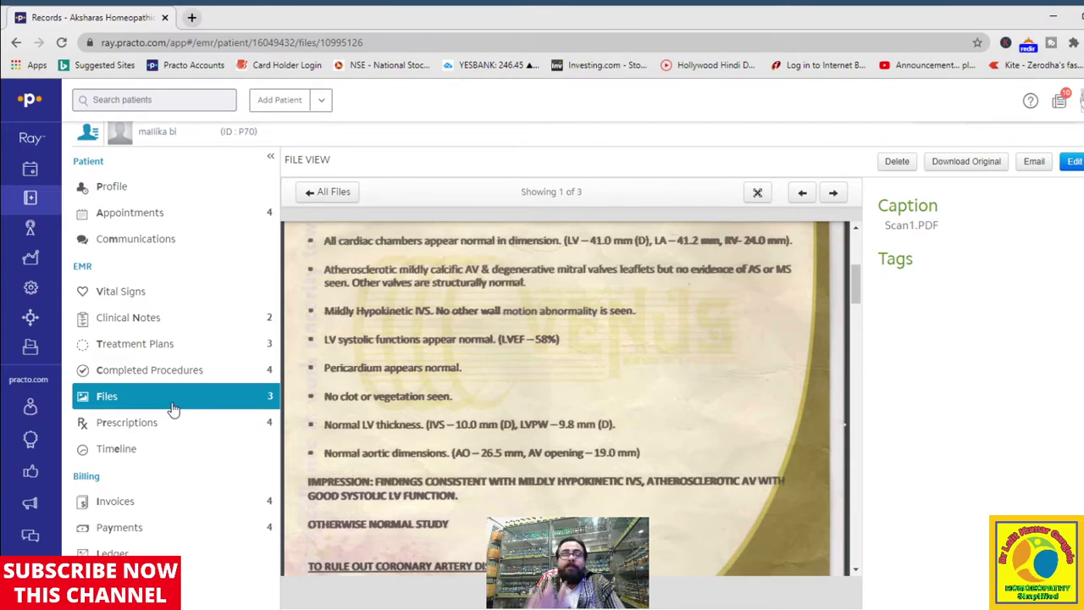
Open the clinic's communications and view the campaign history and the transactional SMS delivery reports.
mouse_move(30, 203)
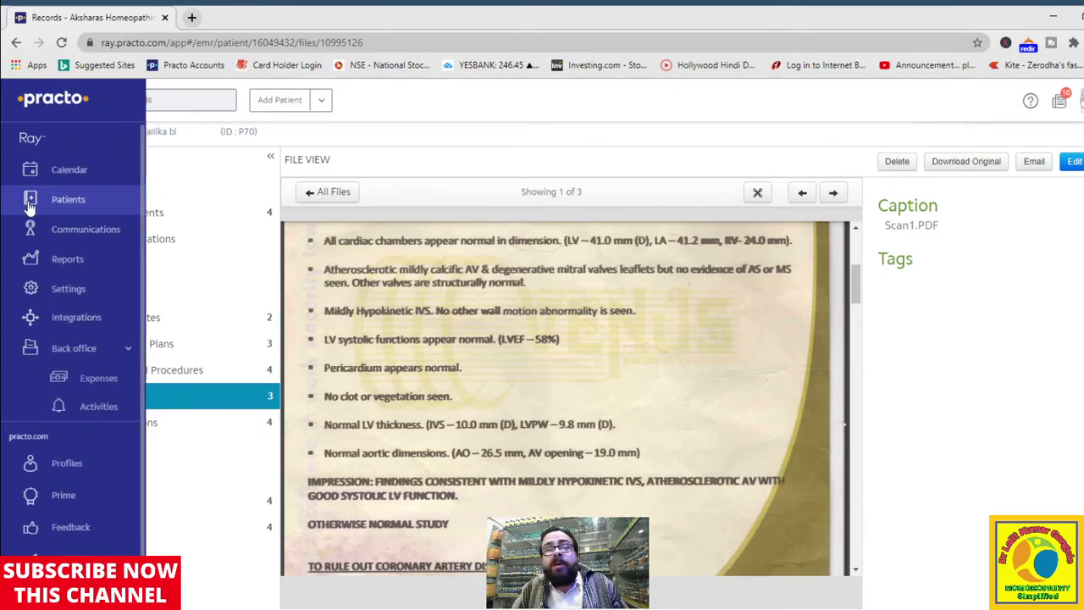
click(114, 230)
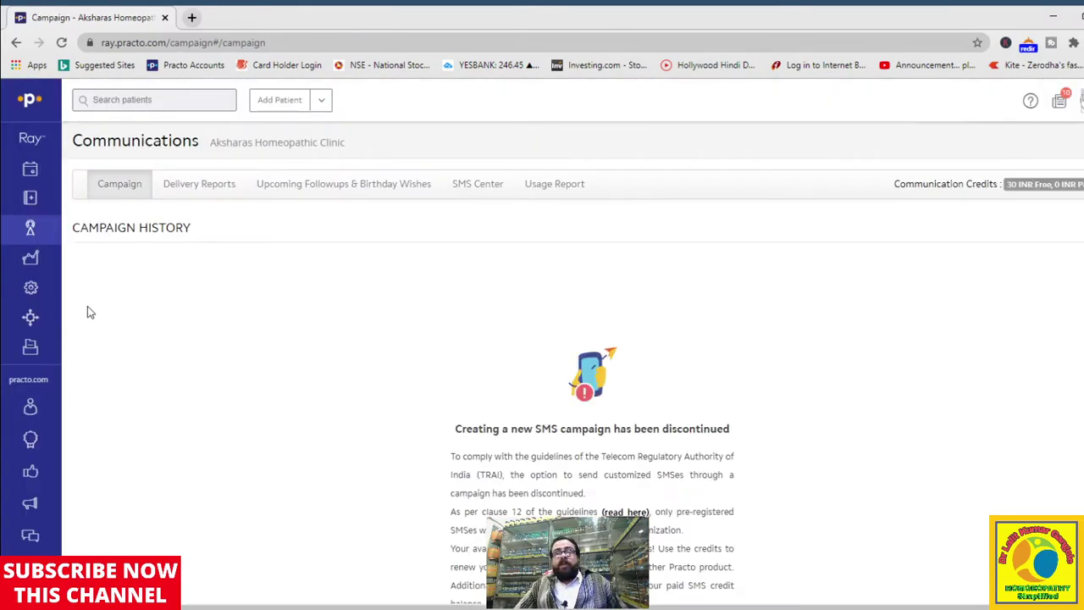
click(201, 183)
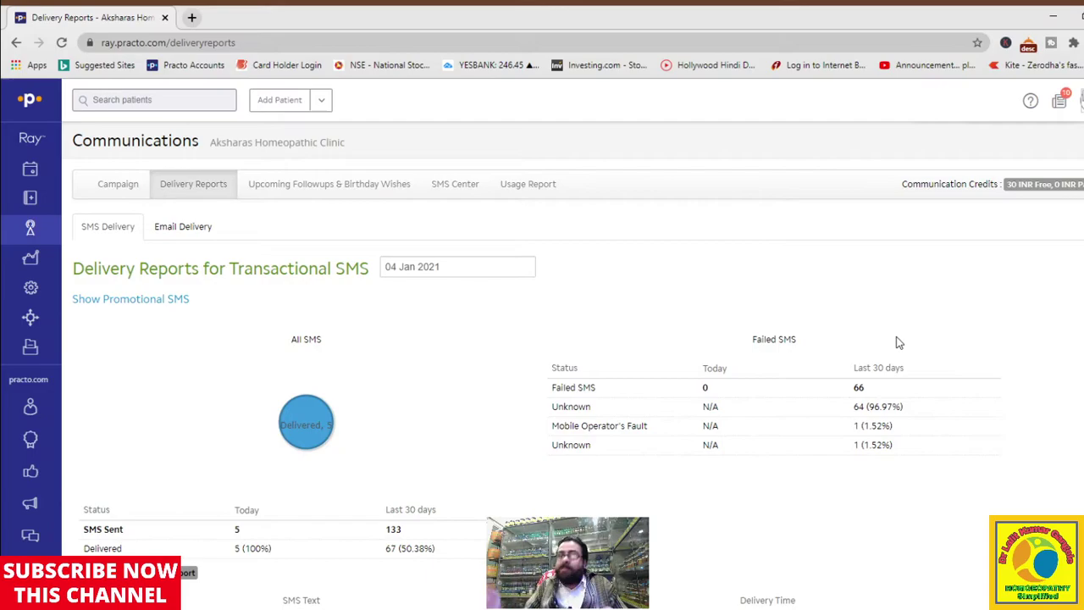
Open the clinic's income report for 5 Dec 2020 to 4 Jan 2021 and look through its invoice details.
click(38, 260)
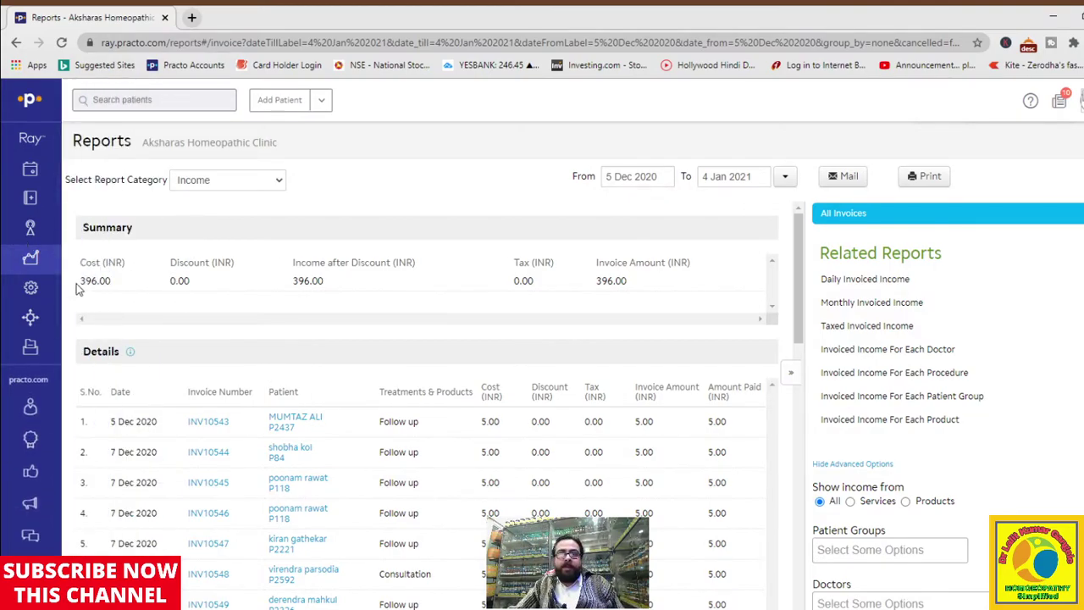
scroll(655, 397, down, 3)
scroll(655, 396, down, 8)
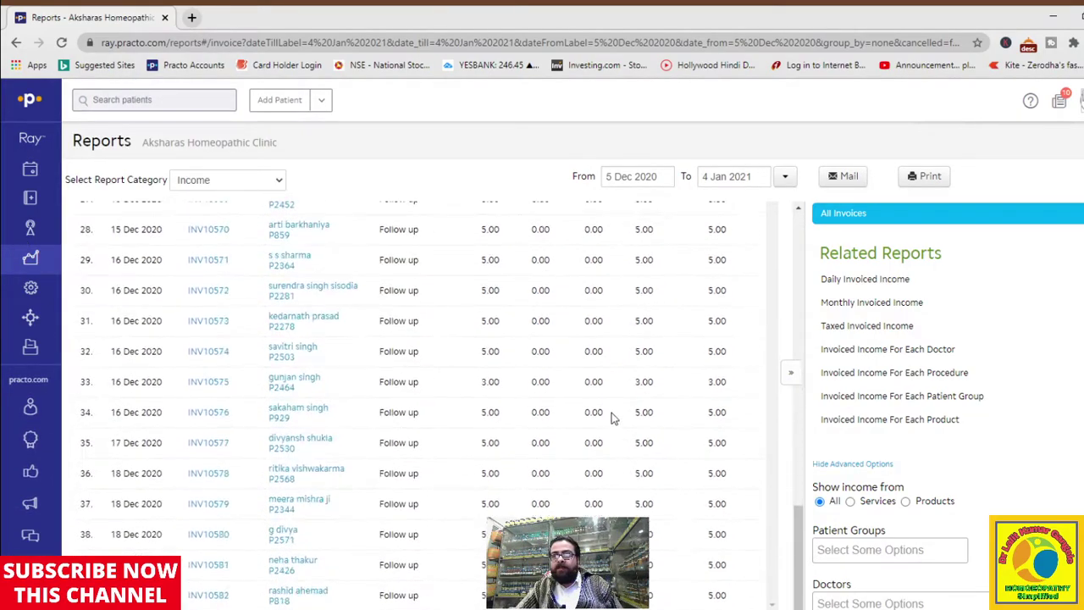
scroll(674, 530, up, 10)
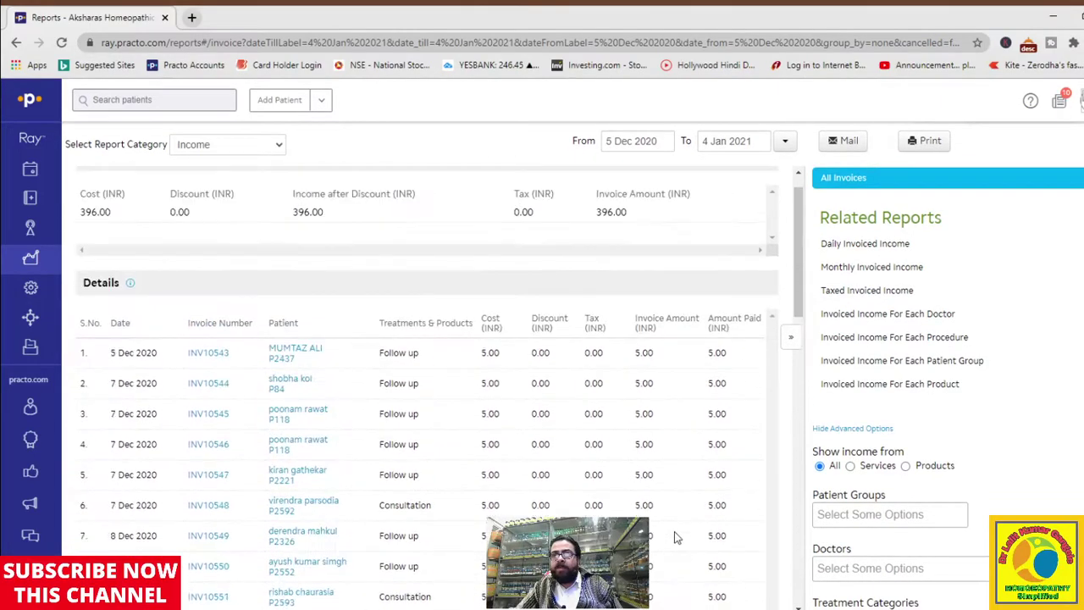
mouse_move(133, 356)
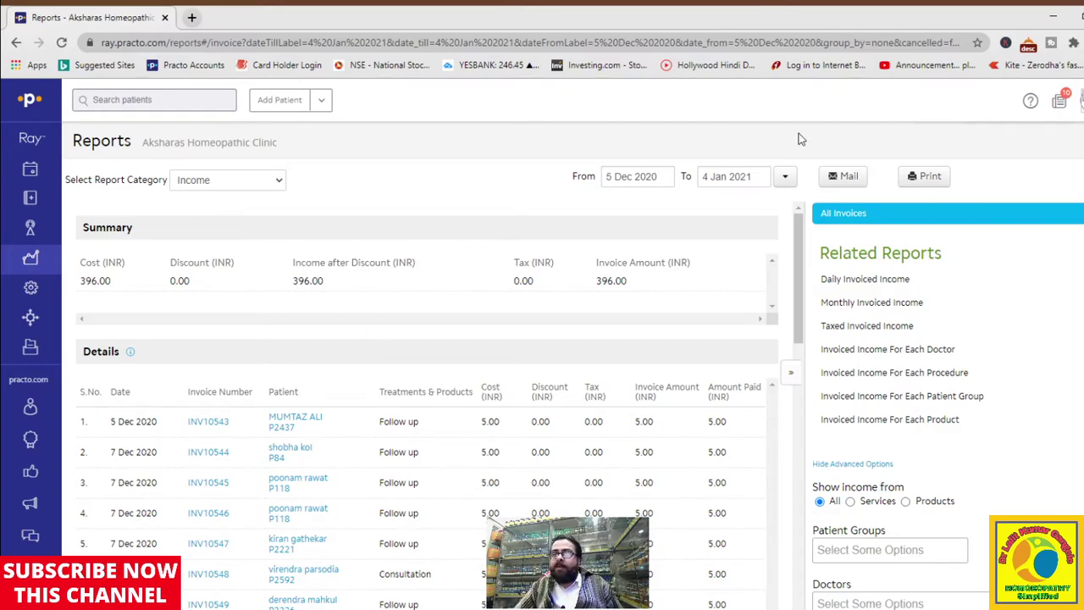
Set the income report's date range to run from 1 Dec 2020 to 31 Dec 2021.
click(653, 178)
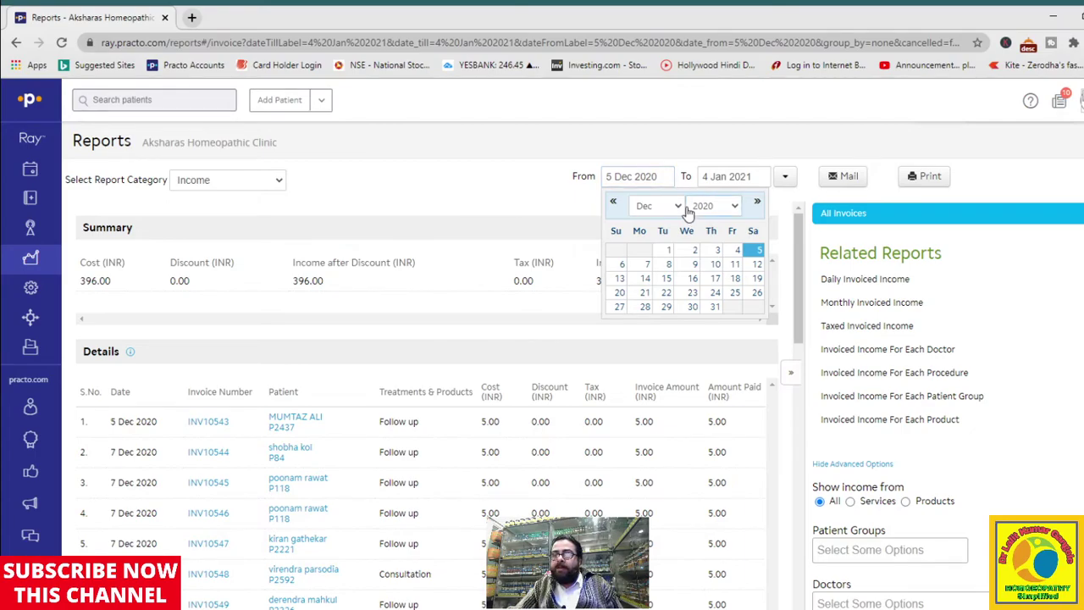
click(654, 207)
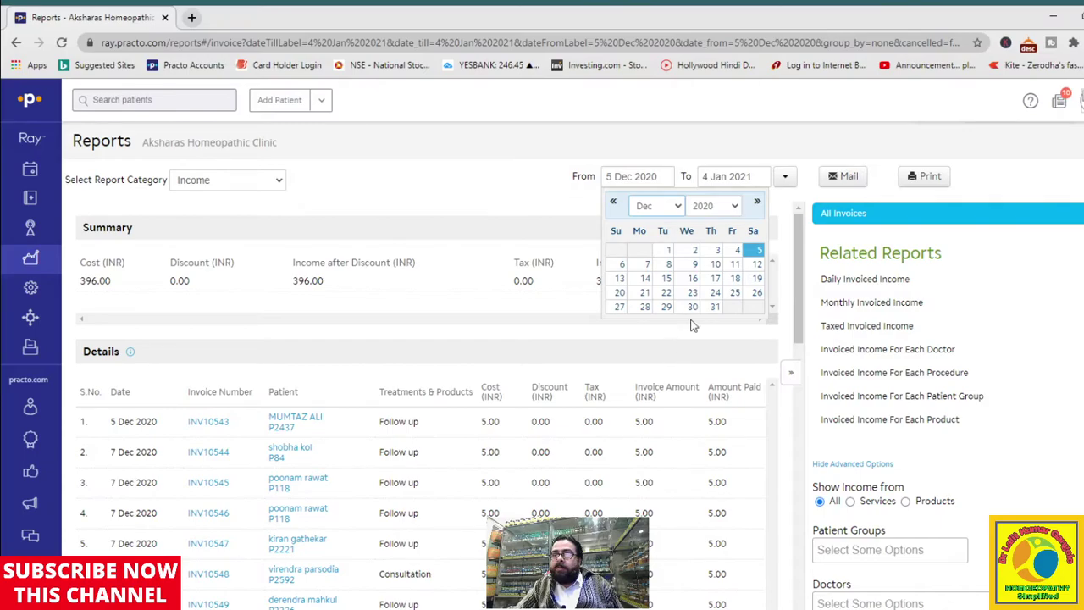
click(668, 252)
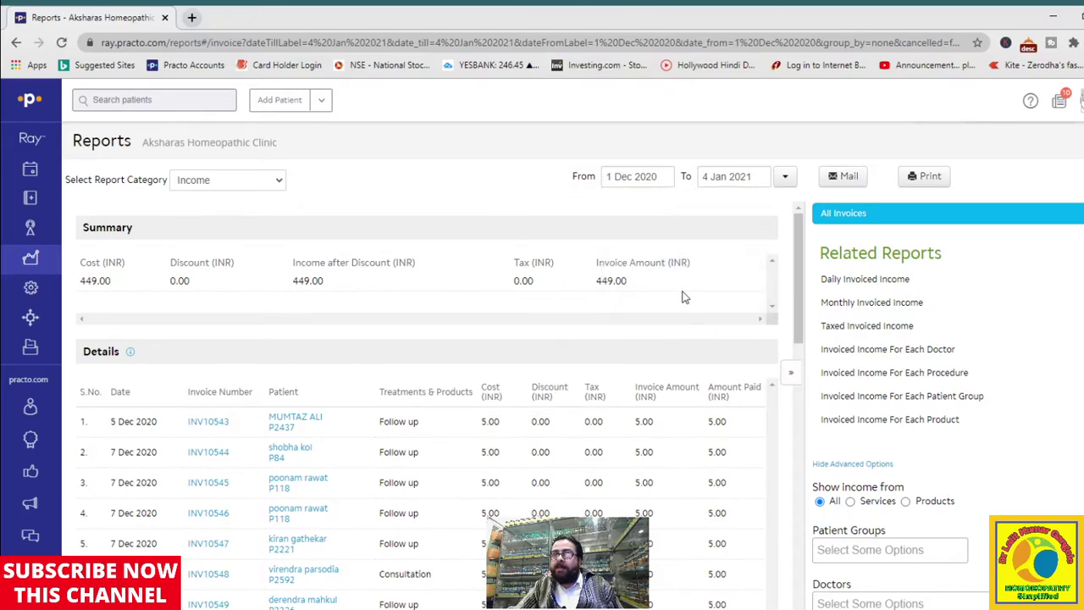
click(732, 180)
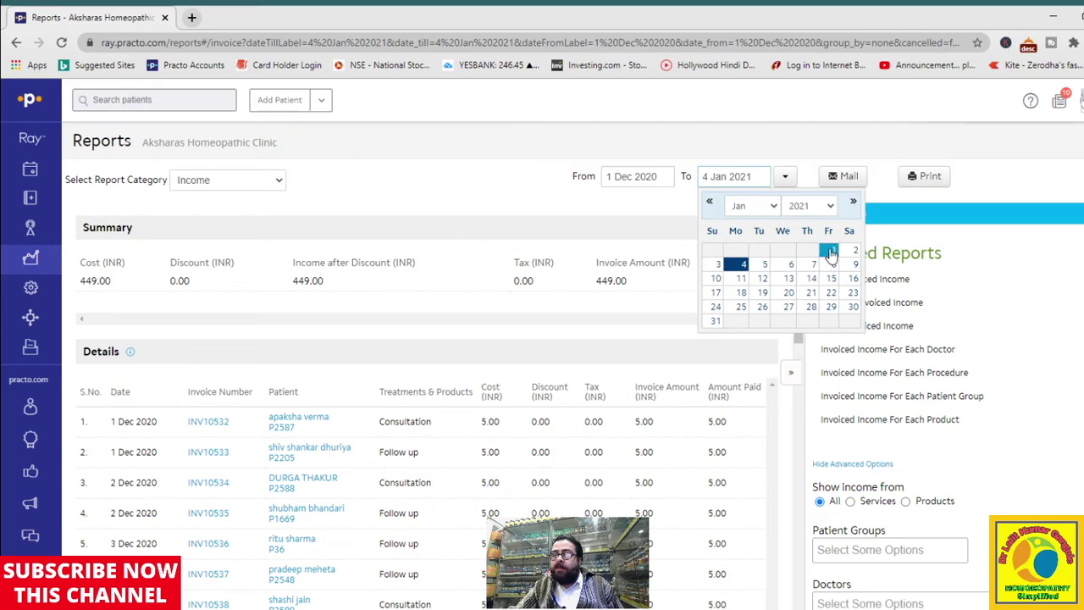
click(753, 211)
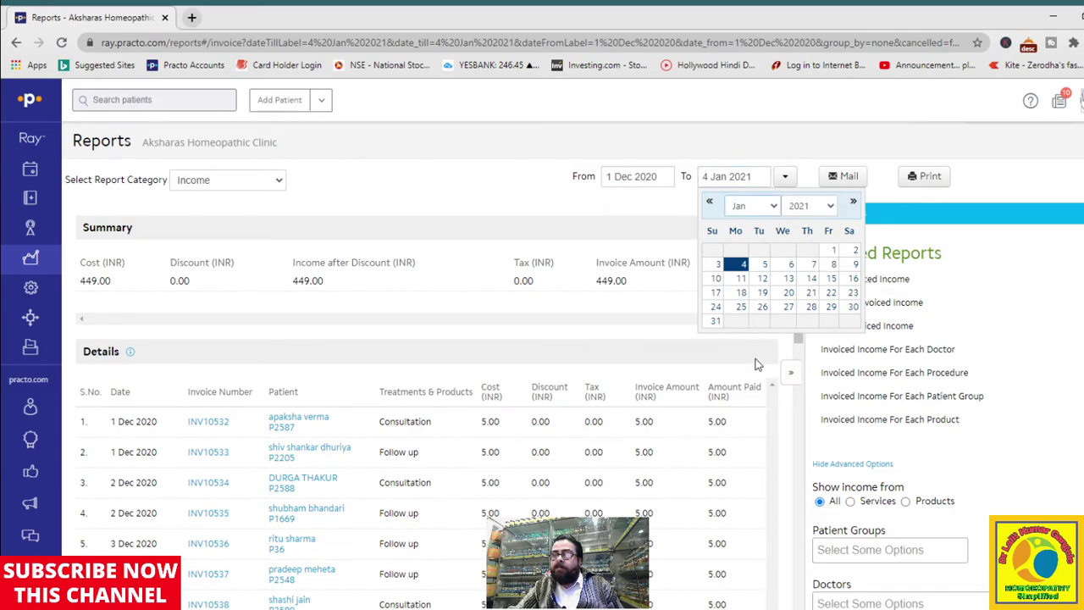
key(d)
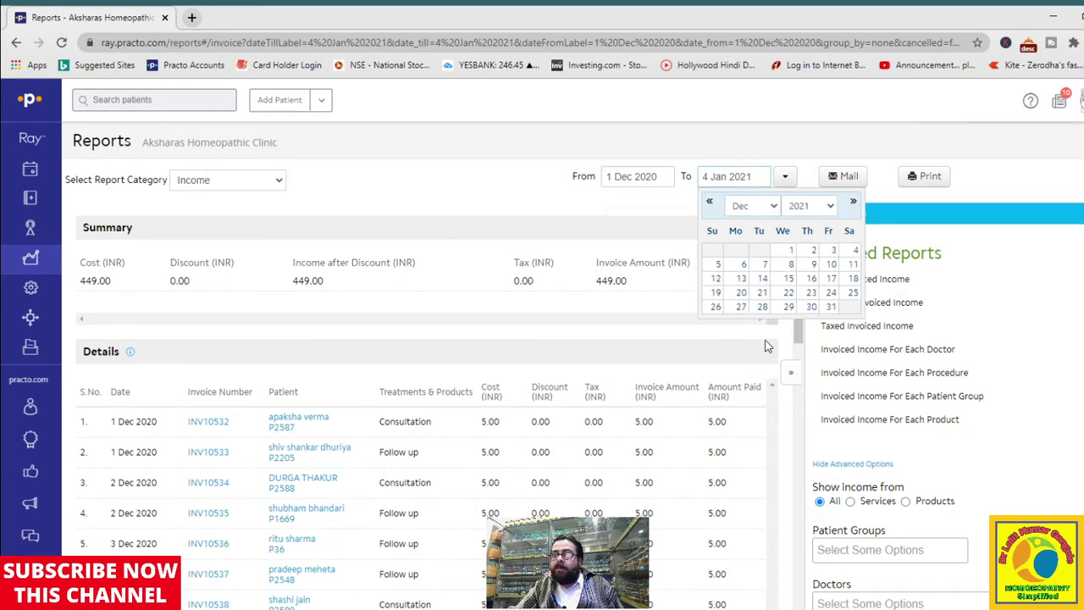
click(832, 308)
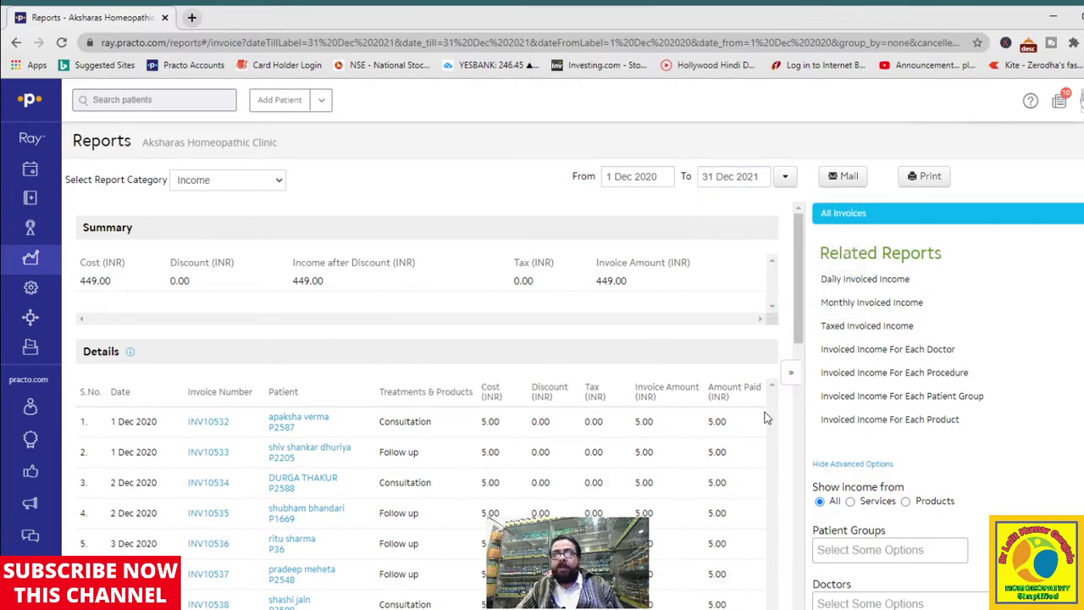
Look through the invoice details of the income report, loading more entries beyond the first 40.
scroll(746, 407, down, 12)
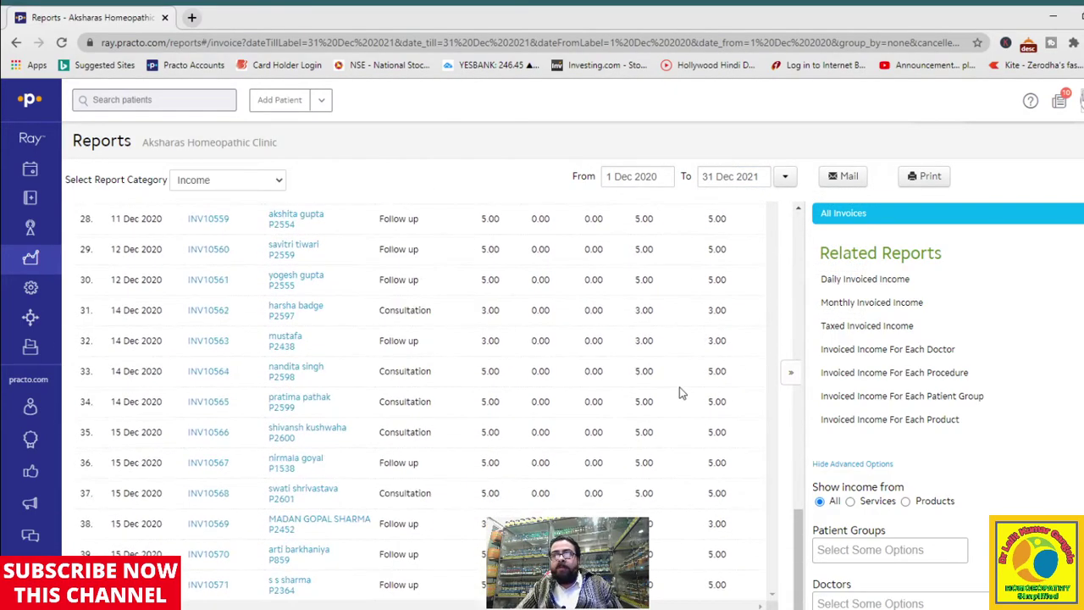
scroll(743, 509, down, 1)
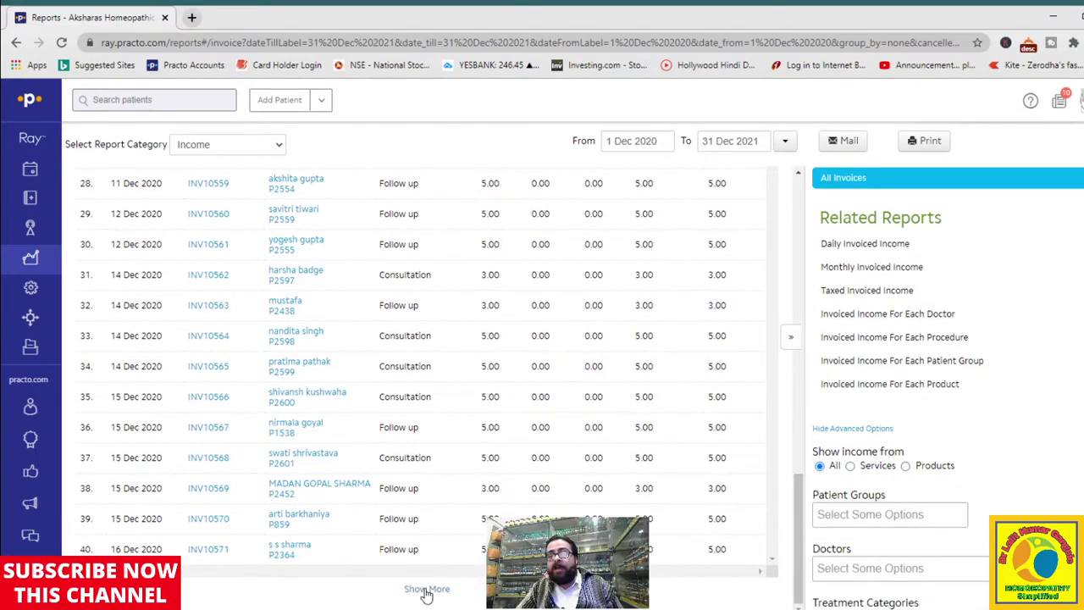
scroll(555, 485, down, 15)
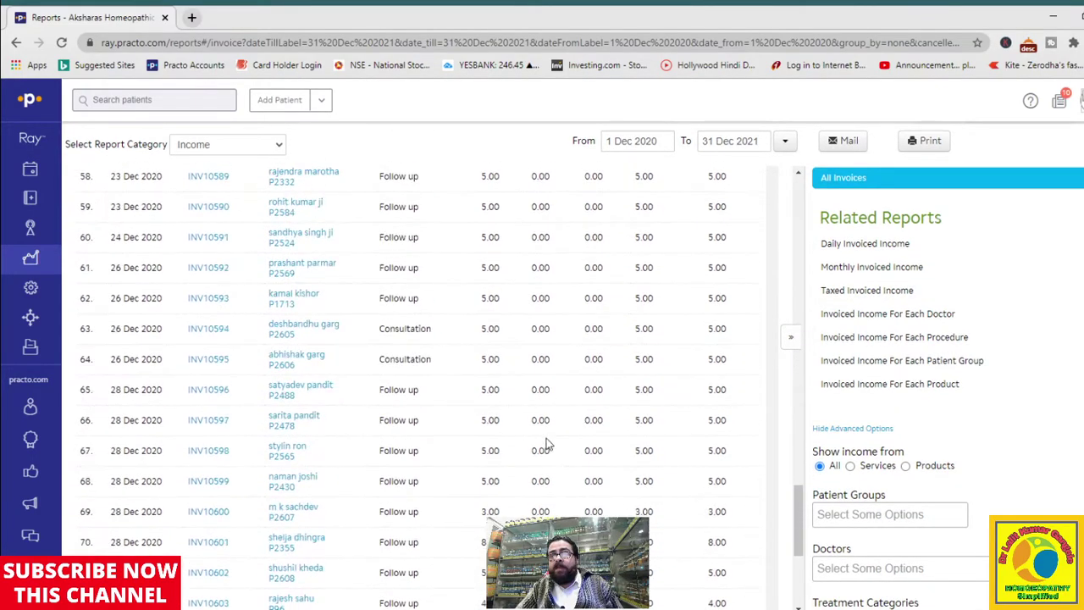
click(417, 588)
scroll(549, 448, down, 8)
scroll(576, 445, up, 16)
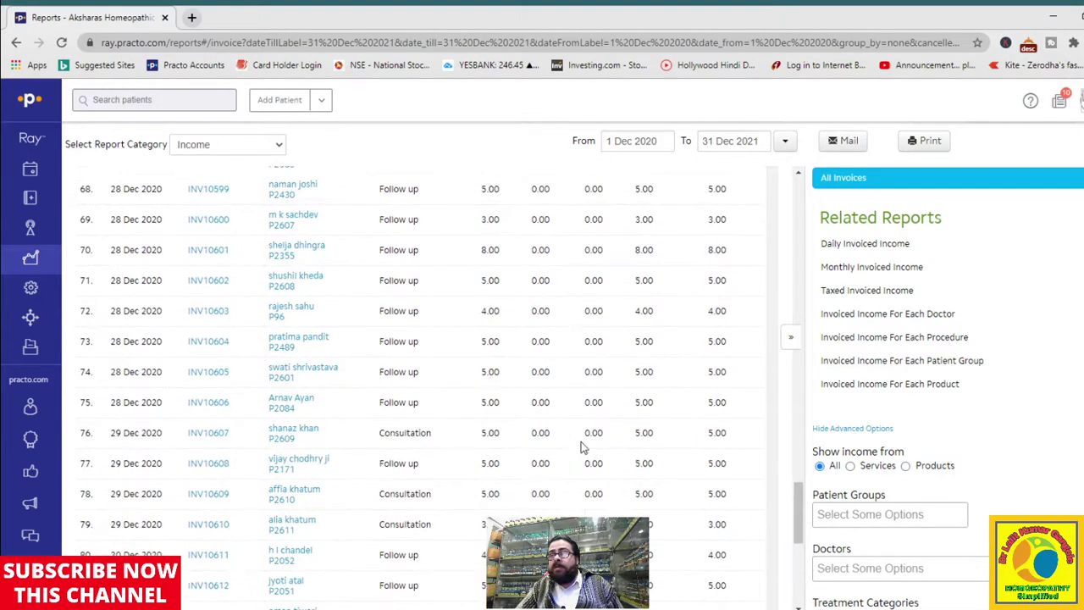
Open the Daily Invoiced Income report and review its daily table and chart.
click(851, 244)
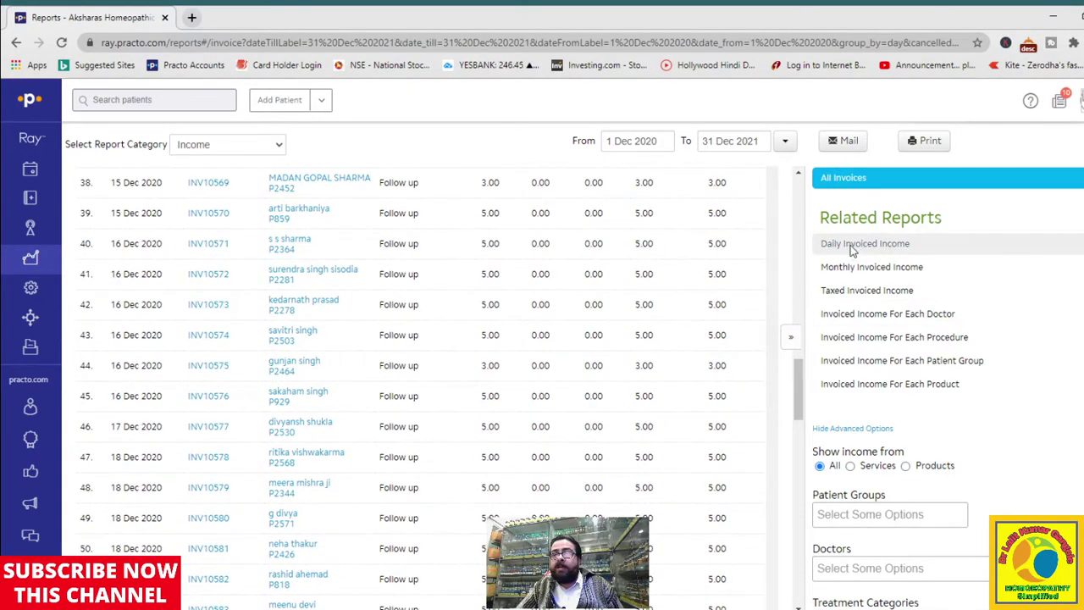
scroll(644, 312, down, 8)
scroll(602, 375, up, 1)
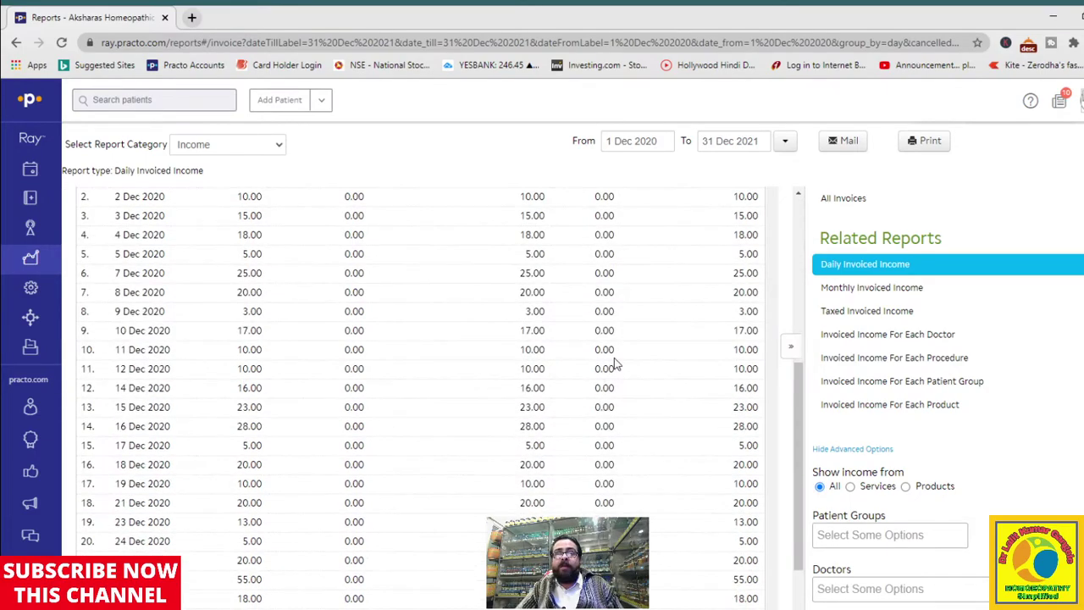
scroll(331, 267, down, 3)
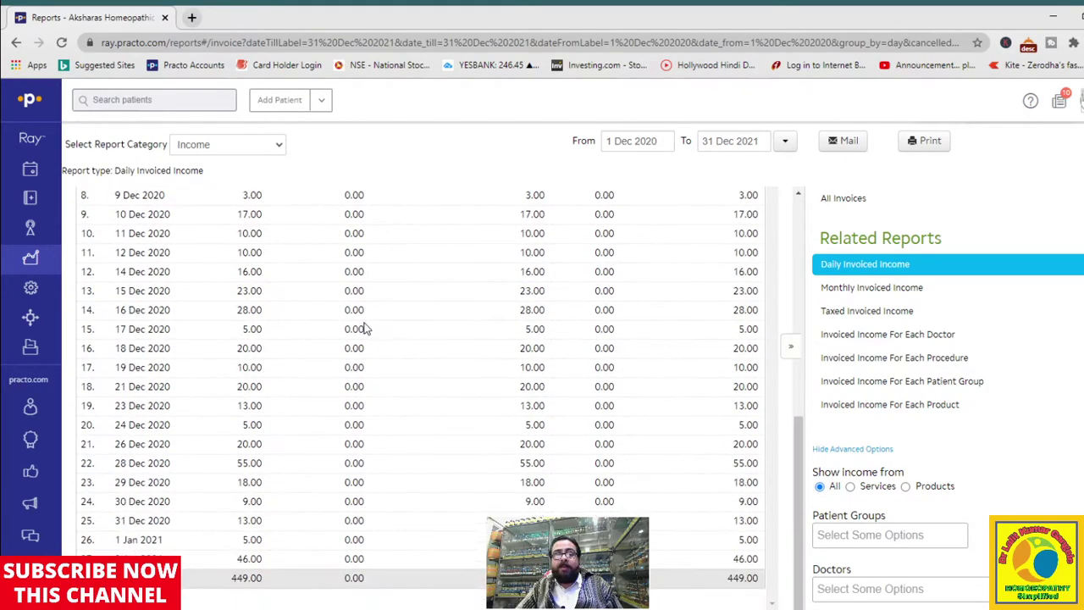
scroll(280, 206, up, 10)
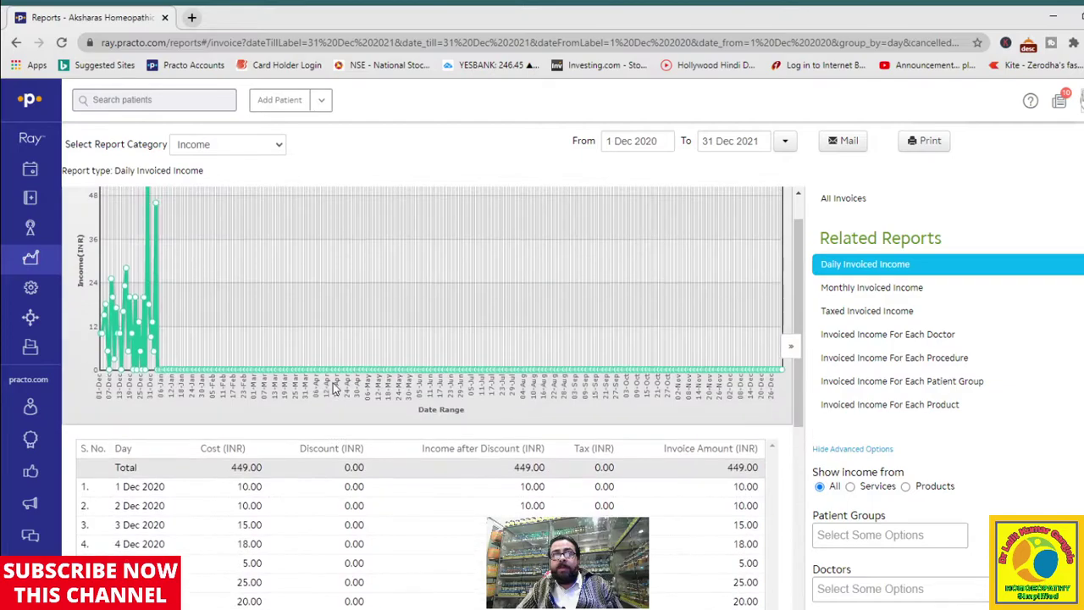
Open the Monthly Invoiced Income report and look over its month-wise chart and the advanced filter options.
click(847, 289)
scroll(508, 458, down, 1)
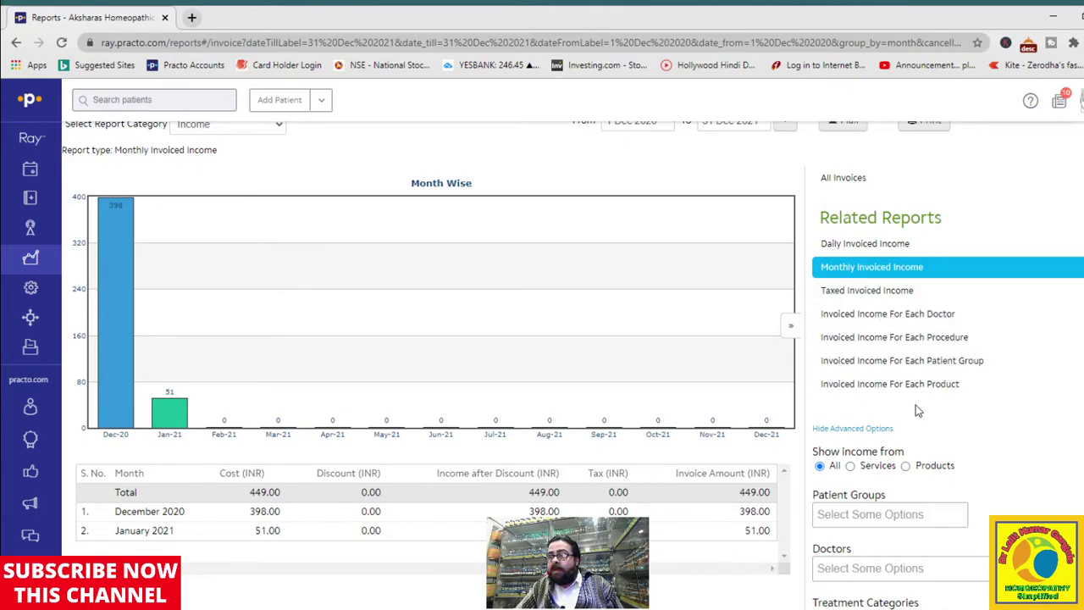
scroll(915, 406, down, 2)
scroll(915, 415, down, 1)
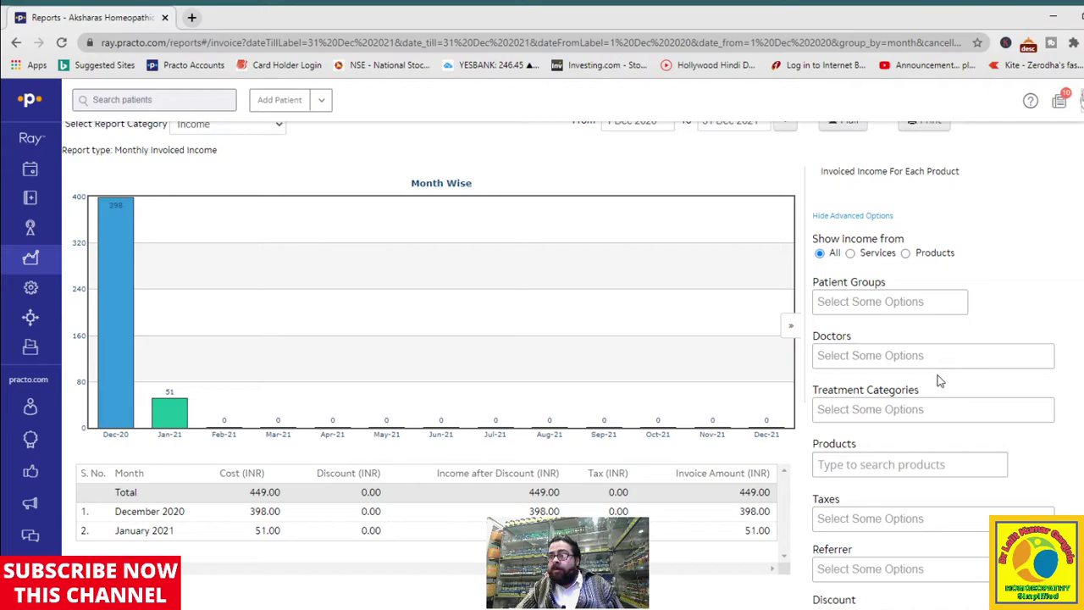
scroll(897, 428, up, 3)
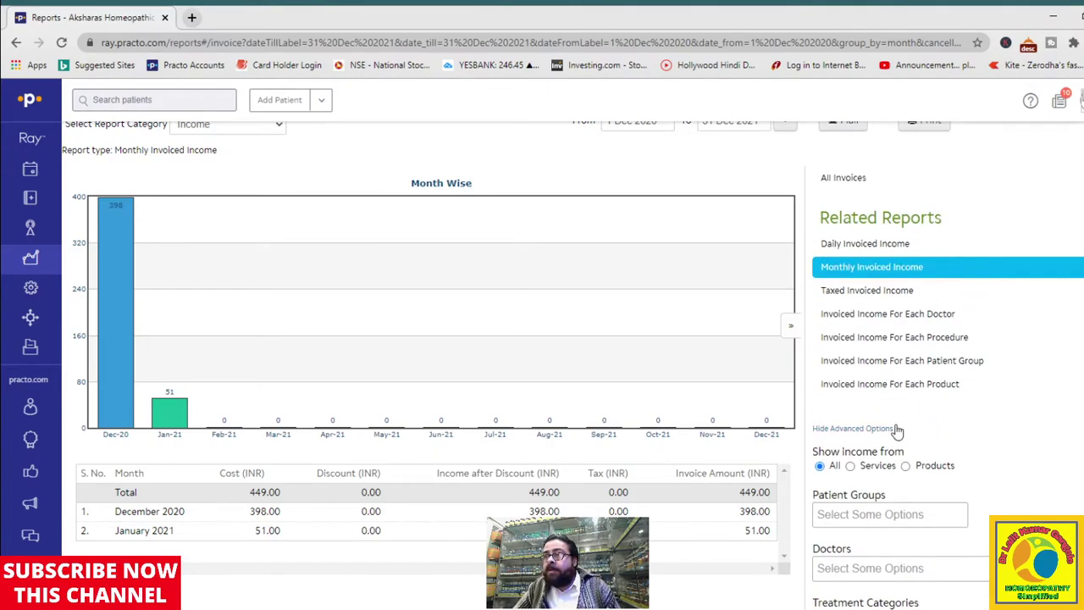
scroll(931, 424, up, 1)
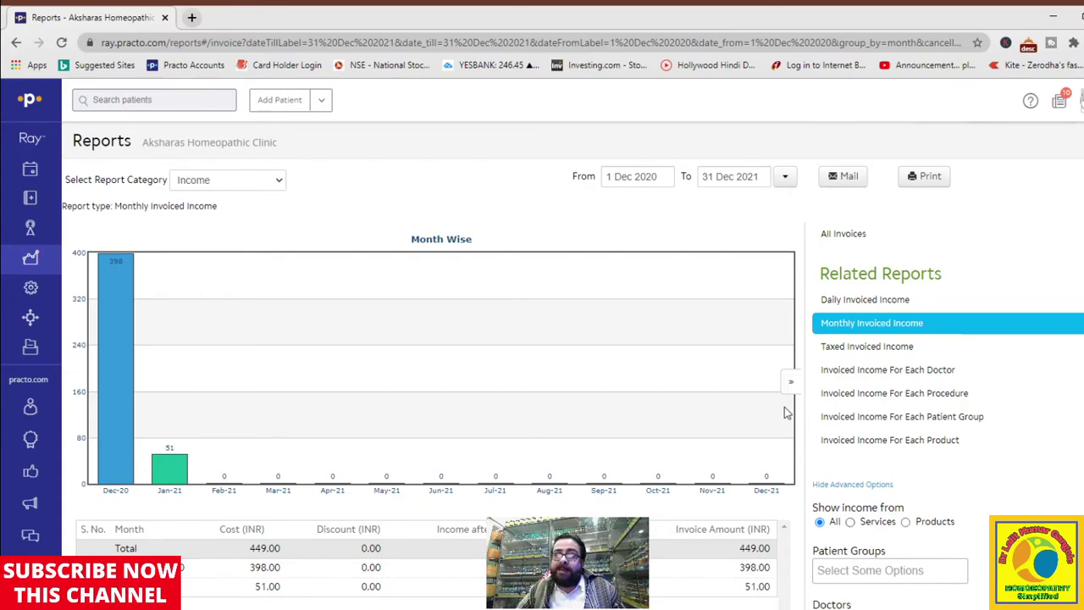
View the clinic's practice details in the settings and return to the appointment calendar.
click(44, 291)
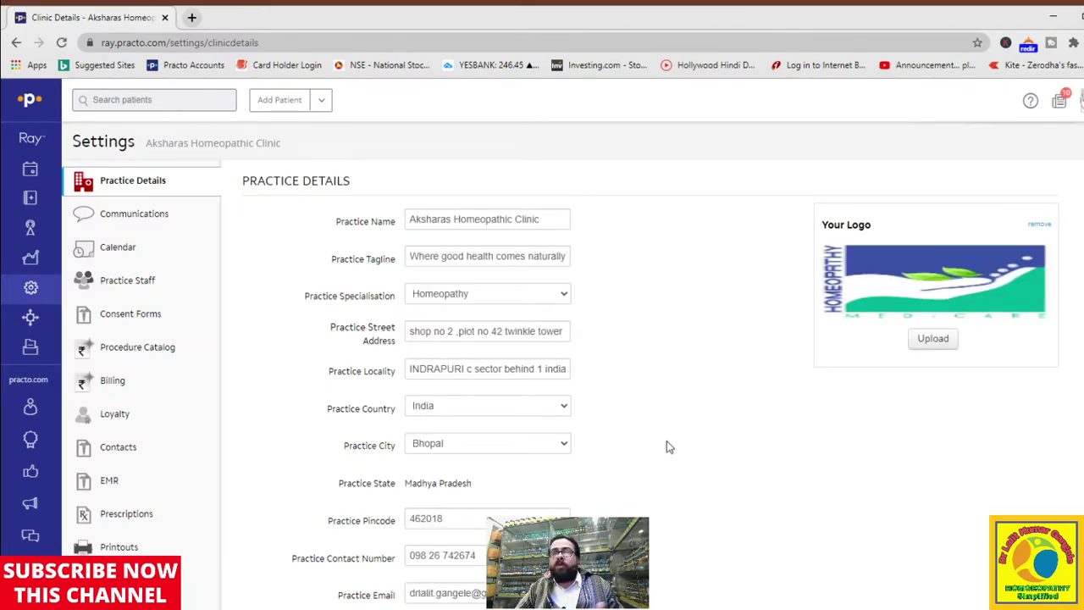
mouse_move(30, 241)
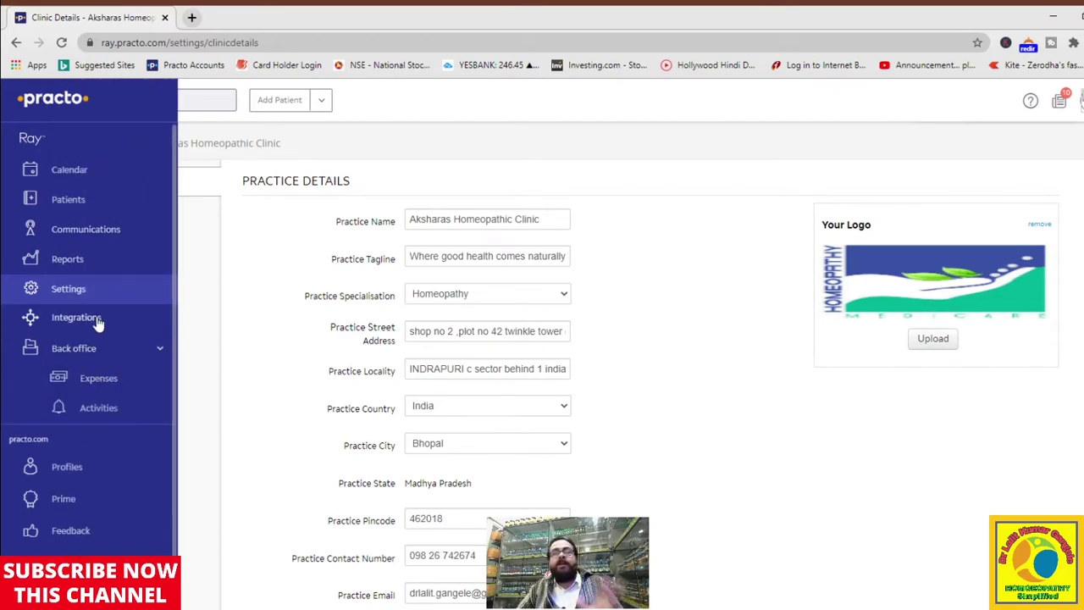
click(68, 169)
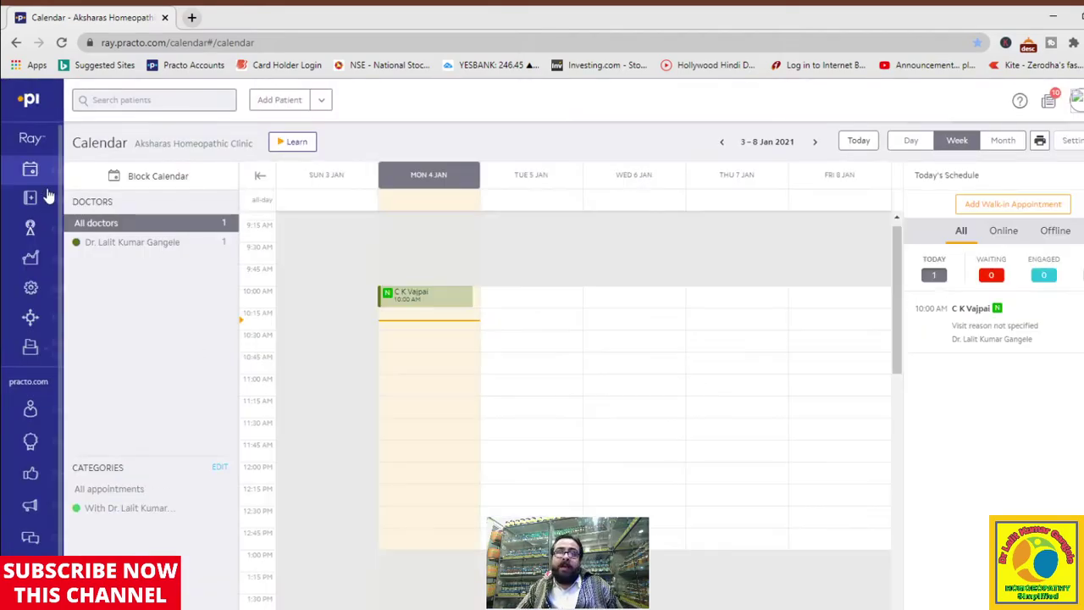
mouse_move(41, 153)
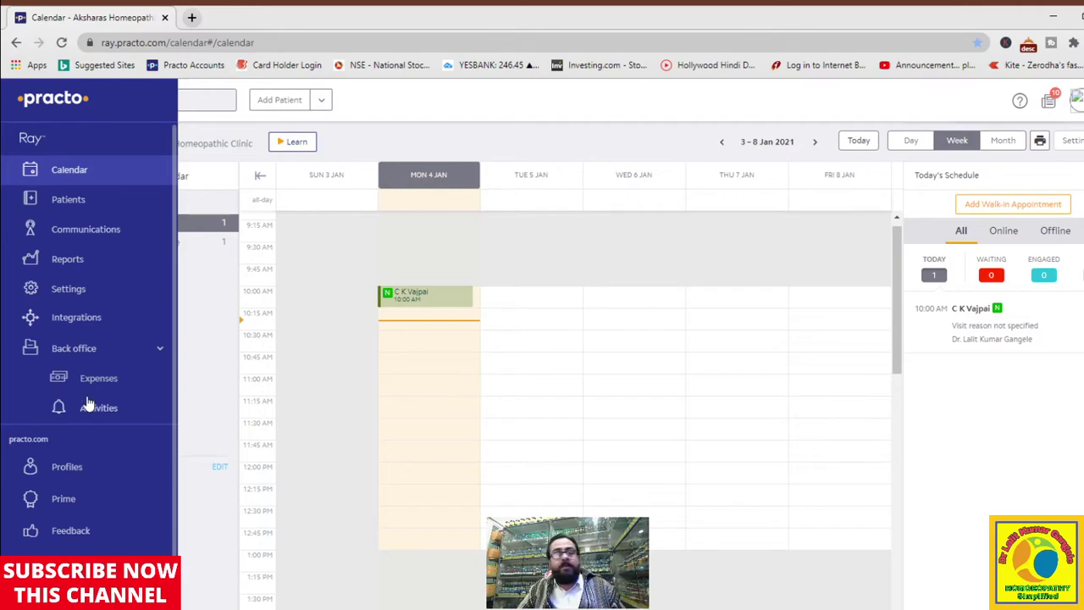
Book a 15-minute appointment on 04-01-2021 at 10:15 AM under a placeholder patient name.
click(431, 318)
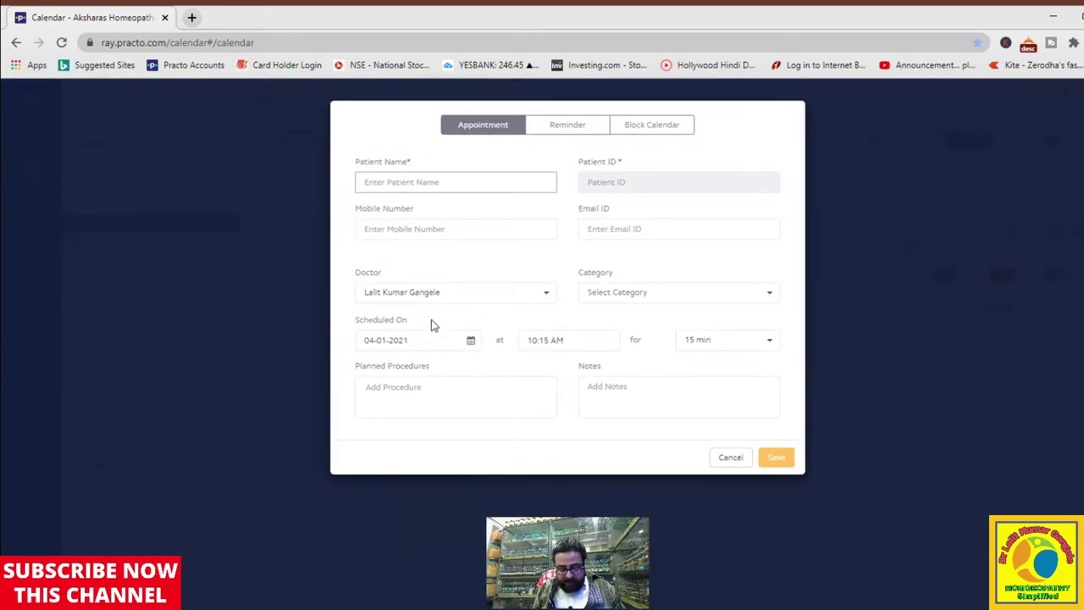
text(xyz mr)
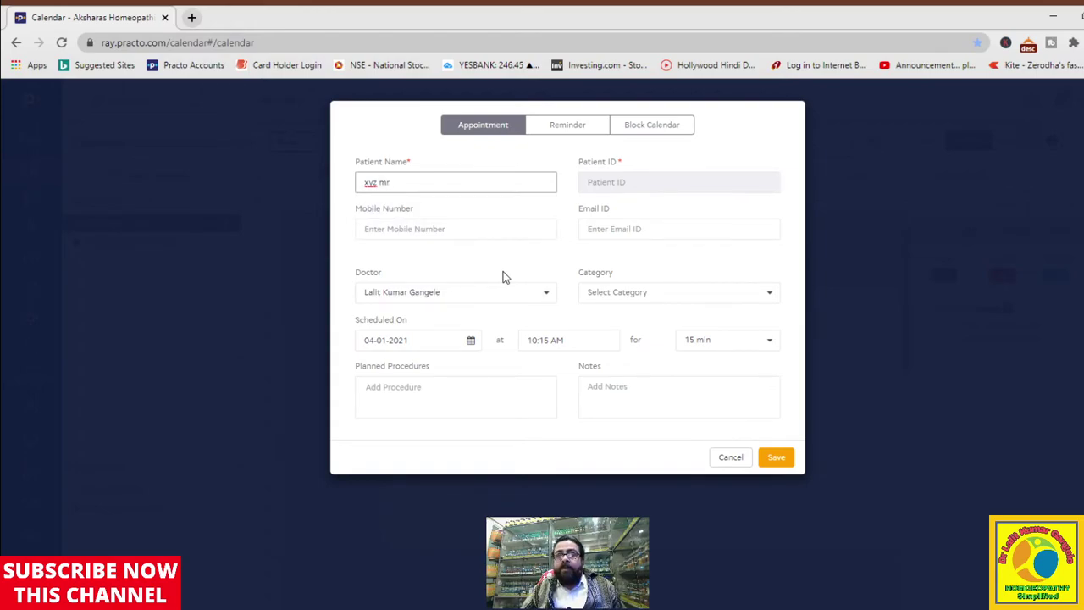
click(777, 458)
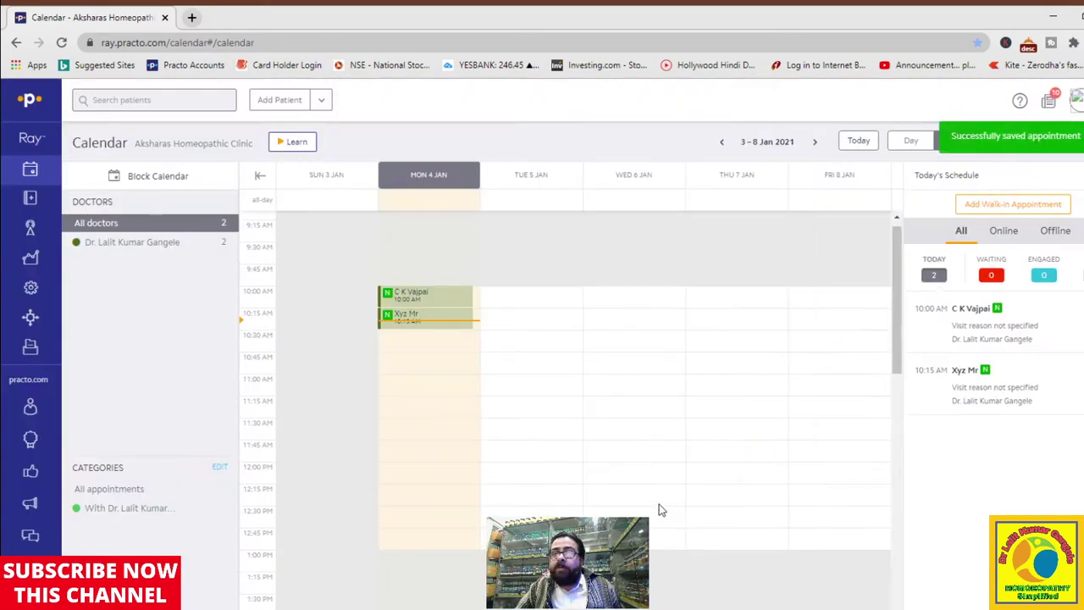
Open the profile of the 10:15 AM appointment's patient for editing and set the gender to Male.
click(415, 318)
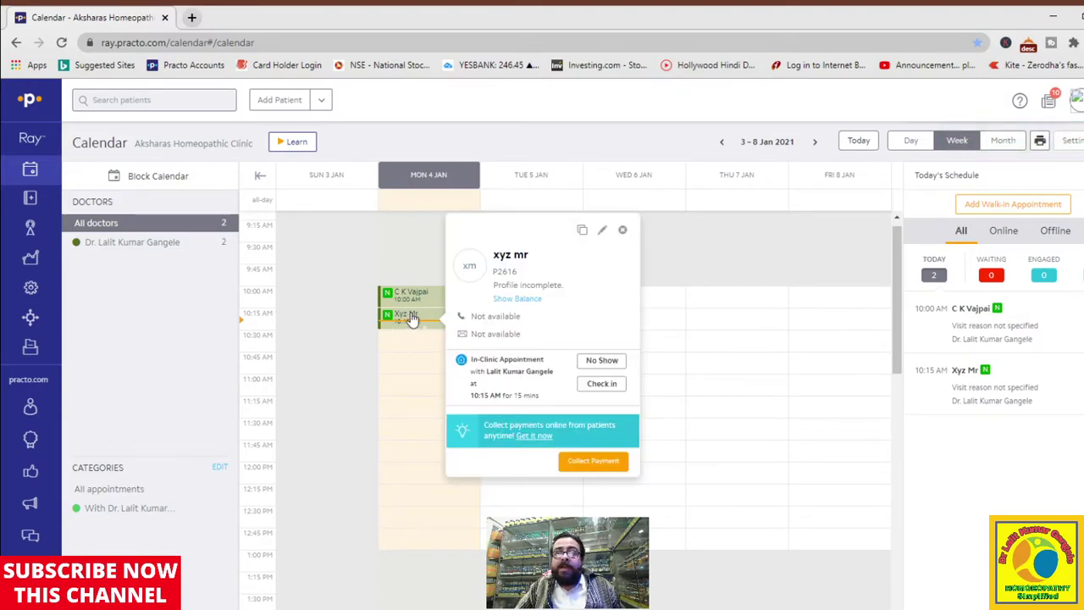
click(512, 255)
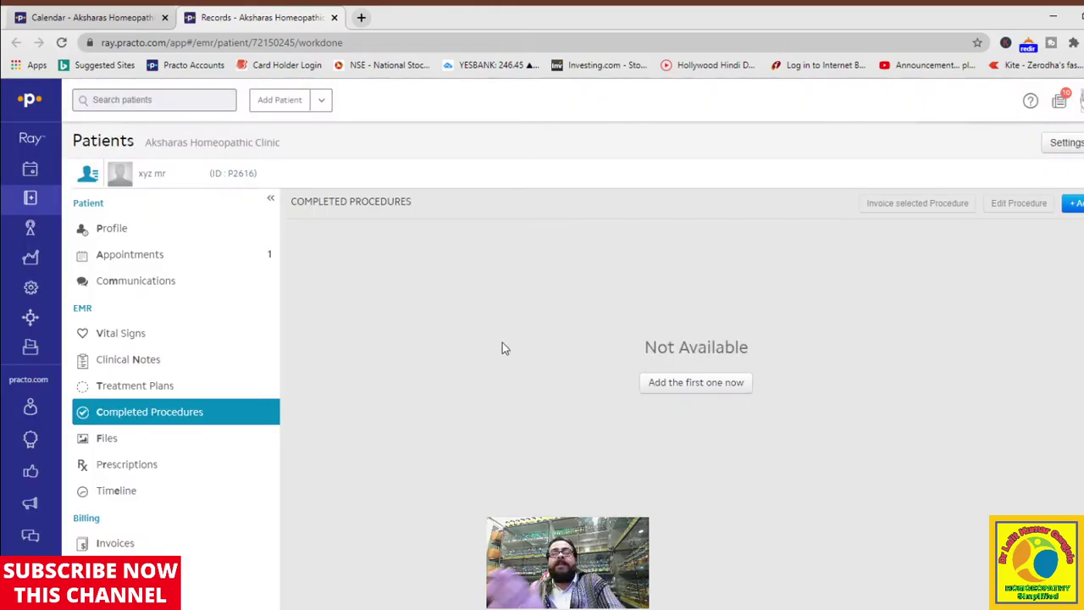
click(168, 235)
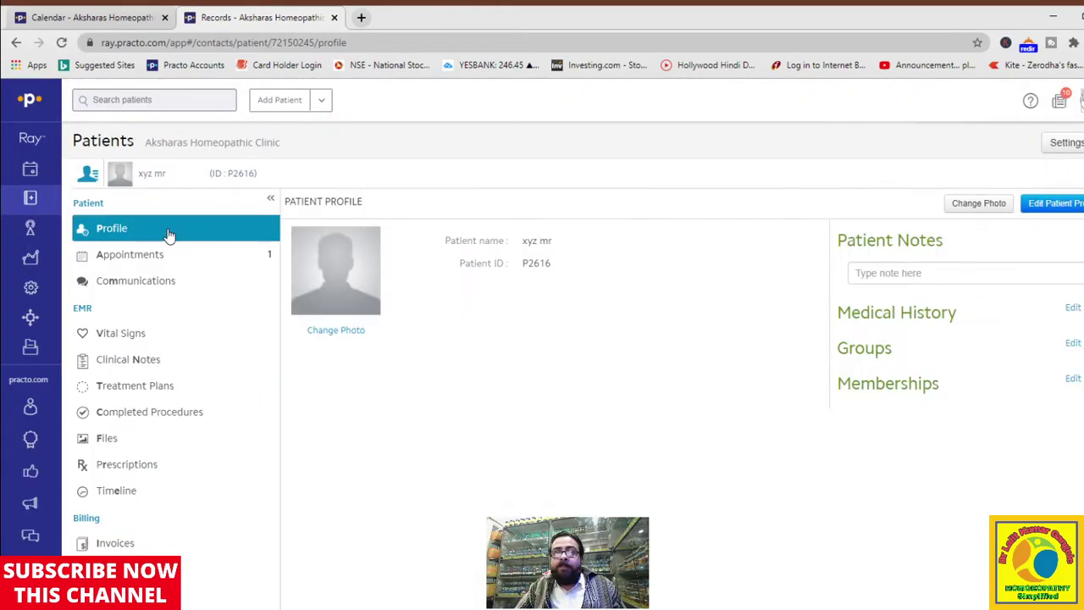
click(1081, 205)
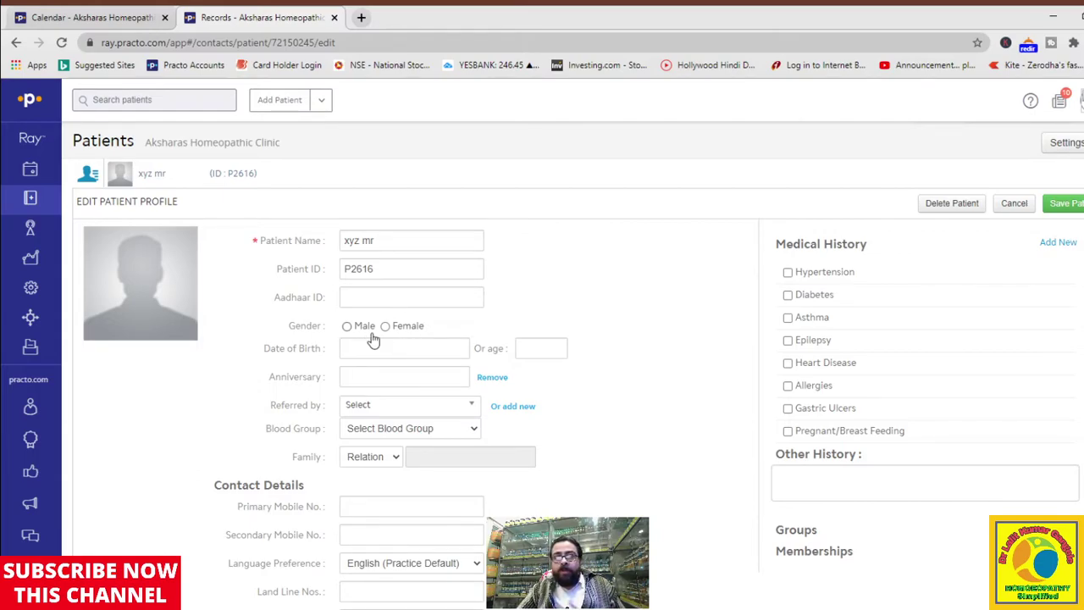
click(348, 327)
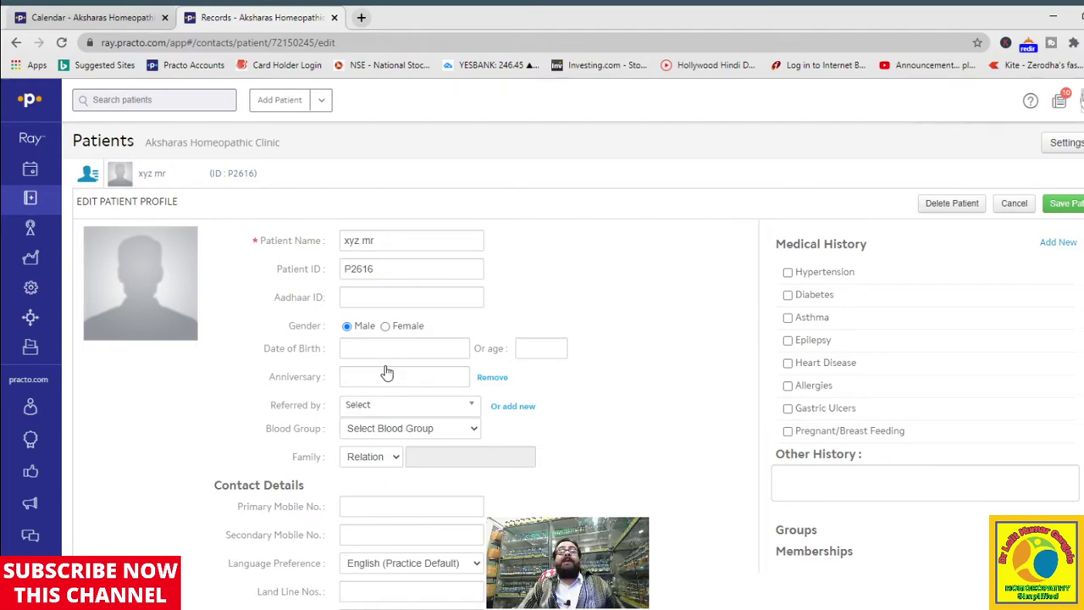
Look over the Referred by options, the Family relation field and the contact details in the patient's profile form.
scroll(610, 377, down, 2)
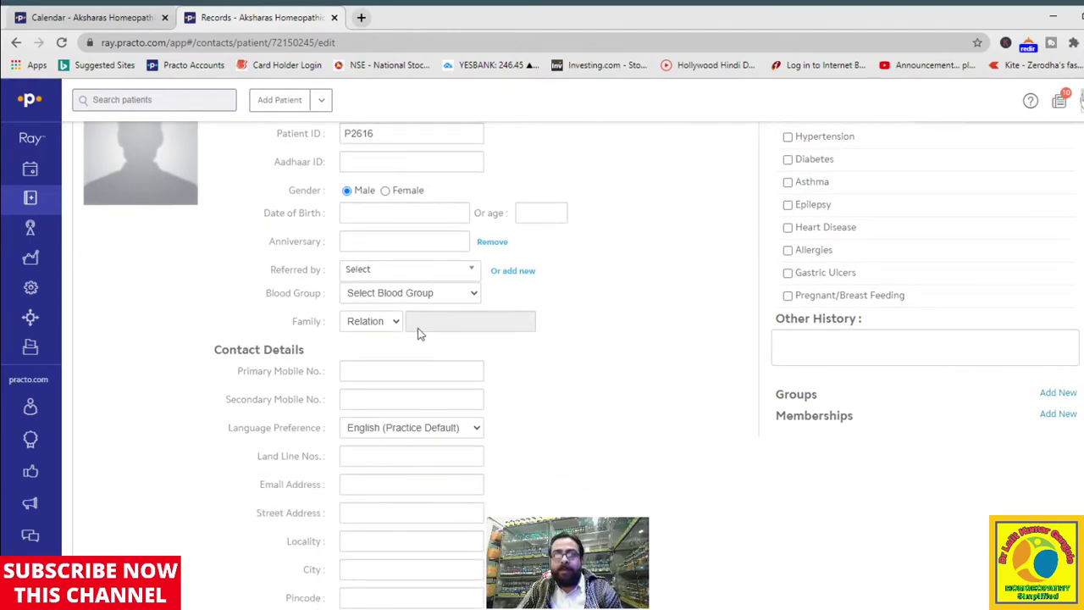
click(407, 272)
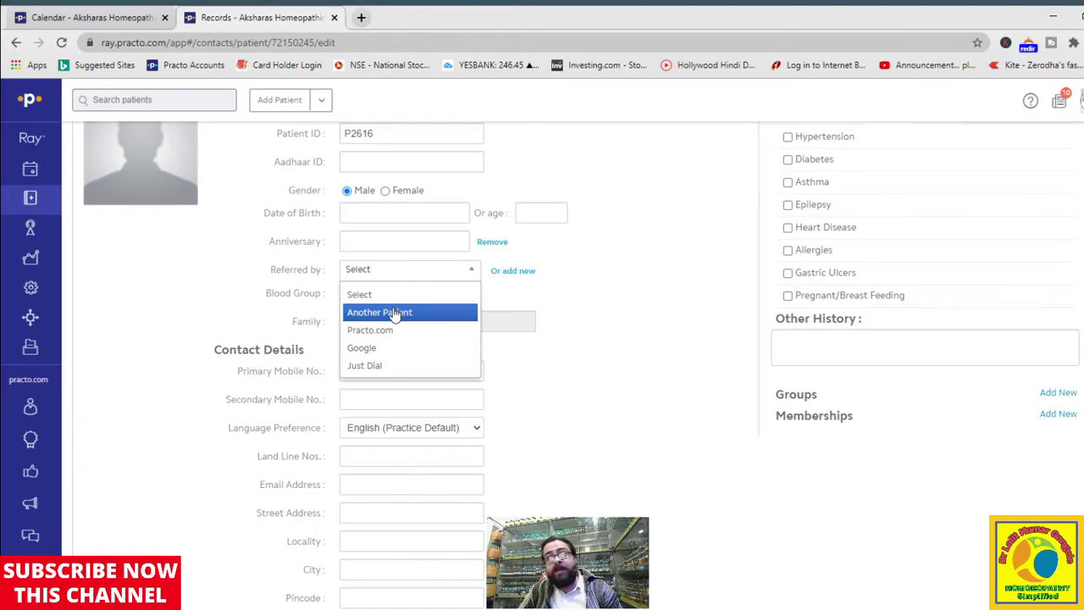
click(638, 354)
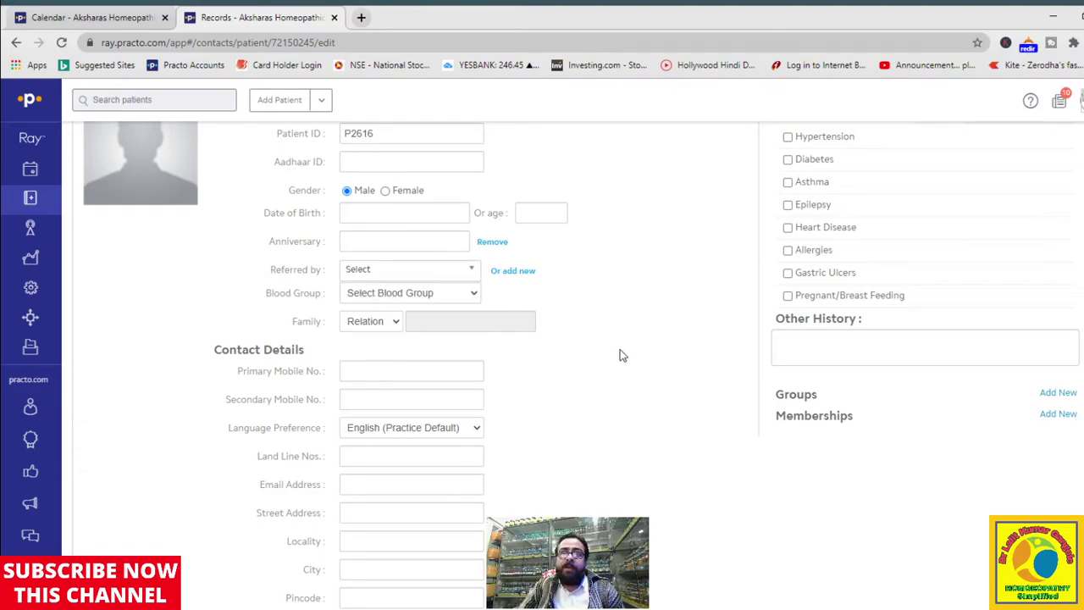
click(395, 329)
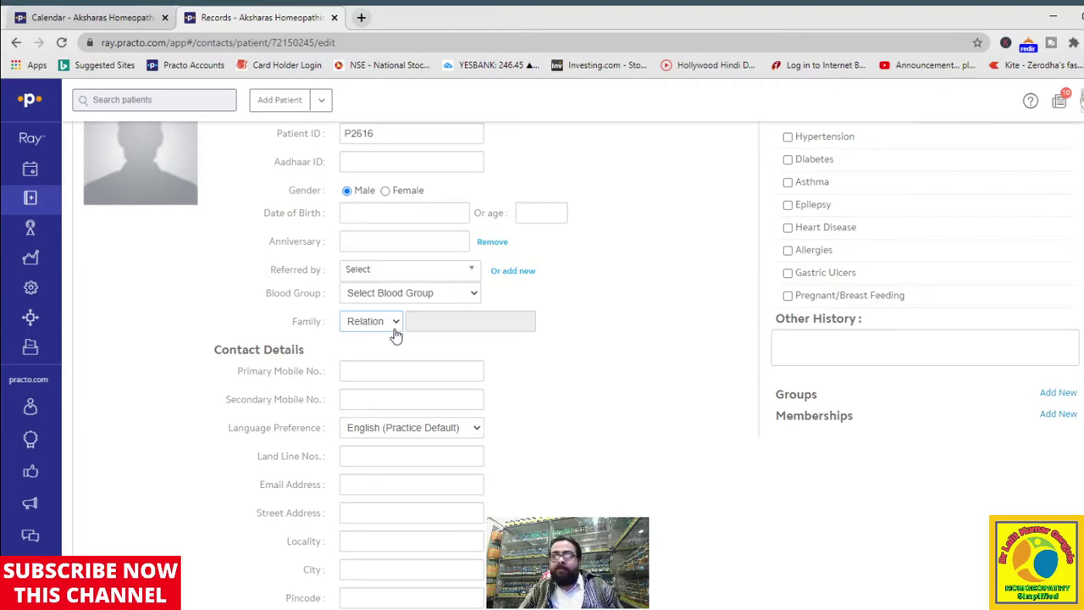
click(590, 443)
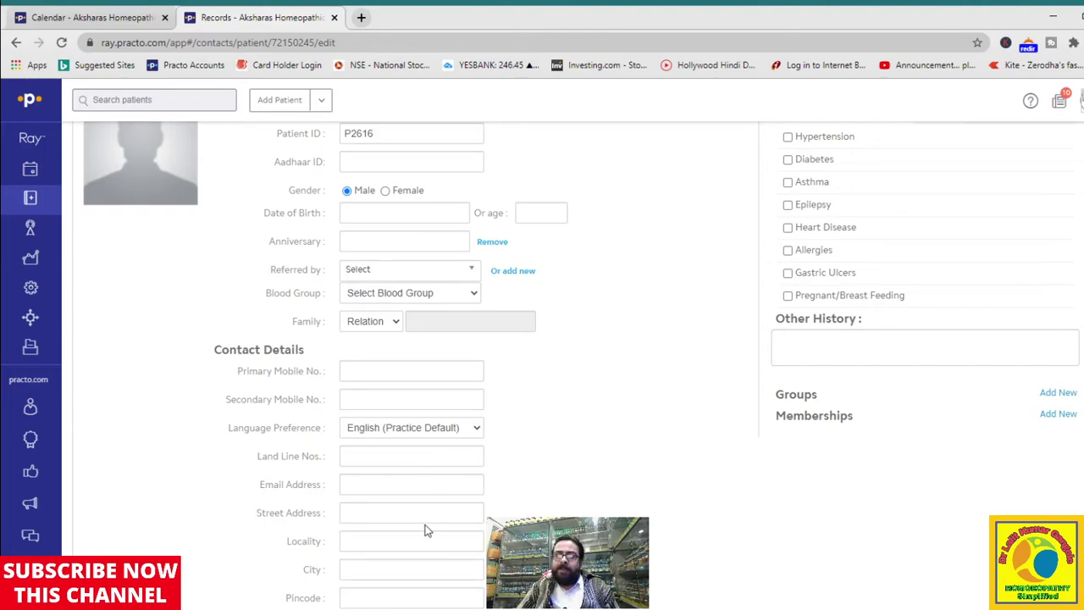
Mark Hypertension, Diabetes, Asthma and Heart Disease in the patient's medical history and save the profile.
scroll(709, 510, up, 2)
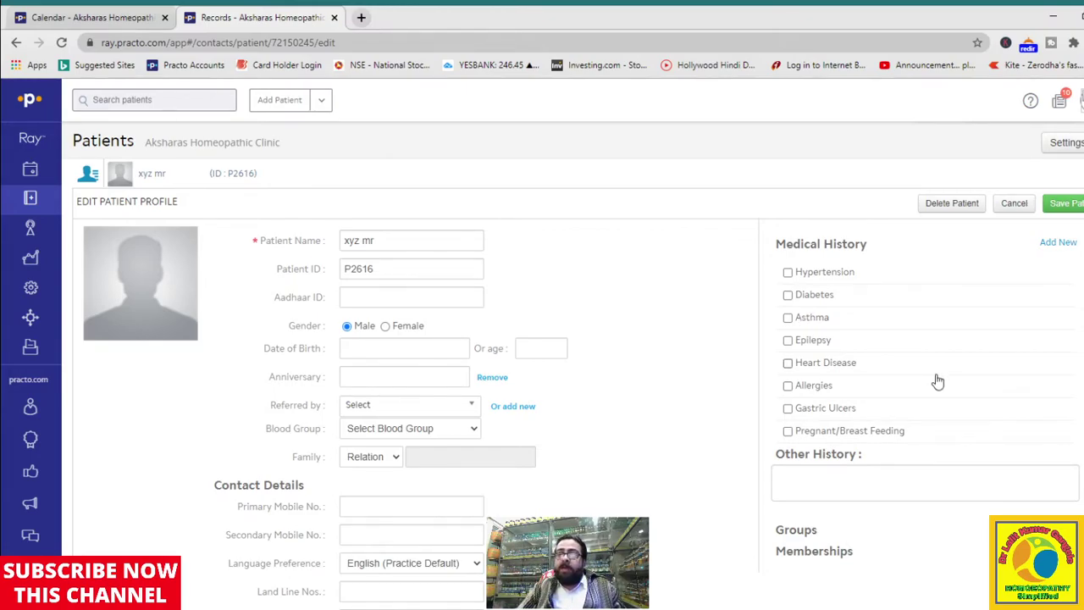
click(796, 278)
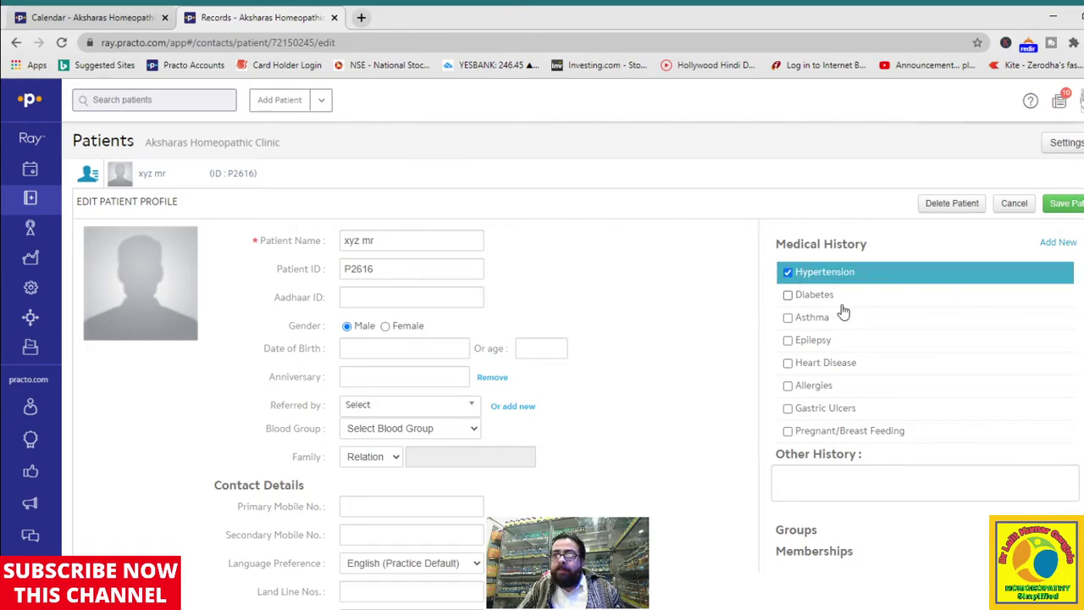
click(788, 294)
click(790, 318)
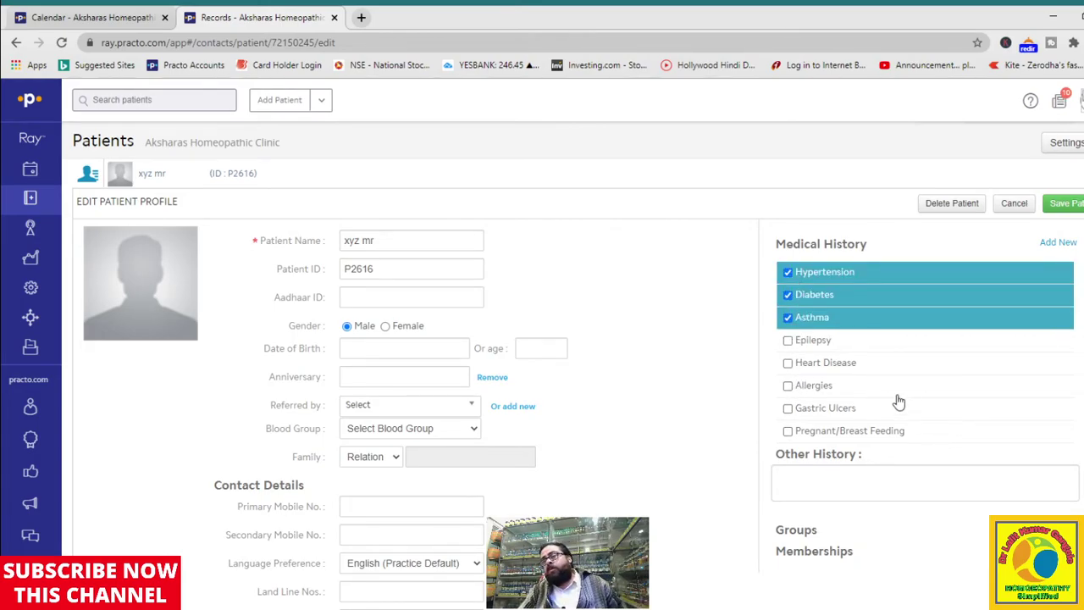
click(790, 363)
click(1064, 203)
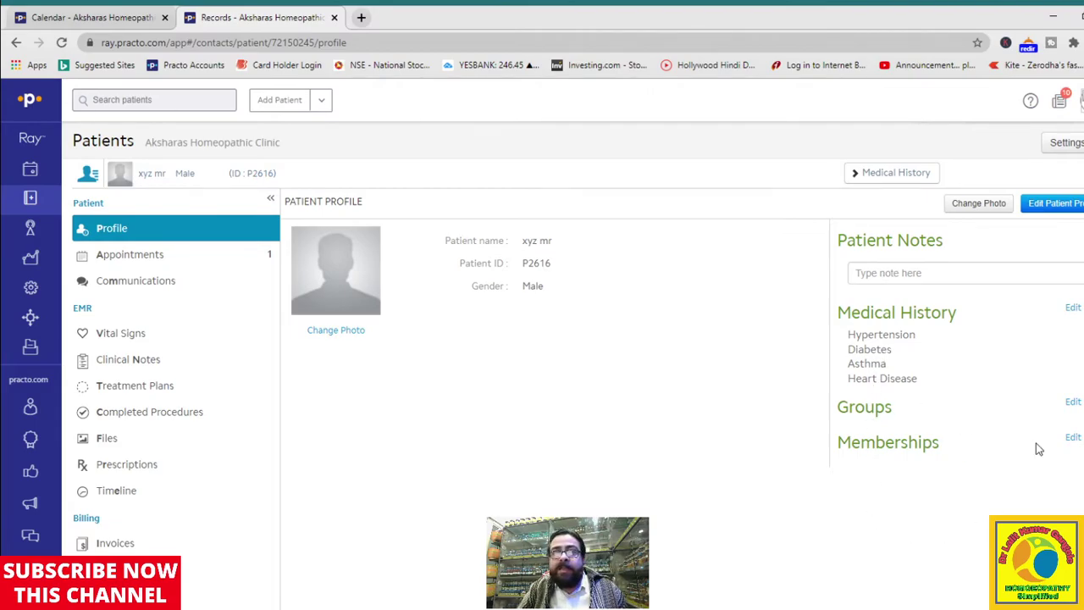
View the patient's appointments and the blank vital signs entry form, leaving it without saving.
click(168, 265)
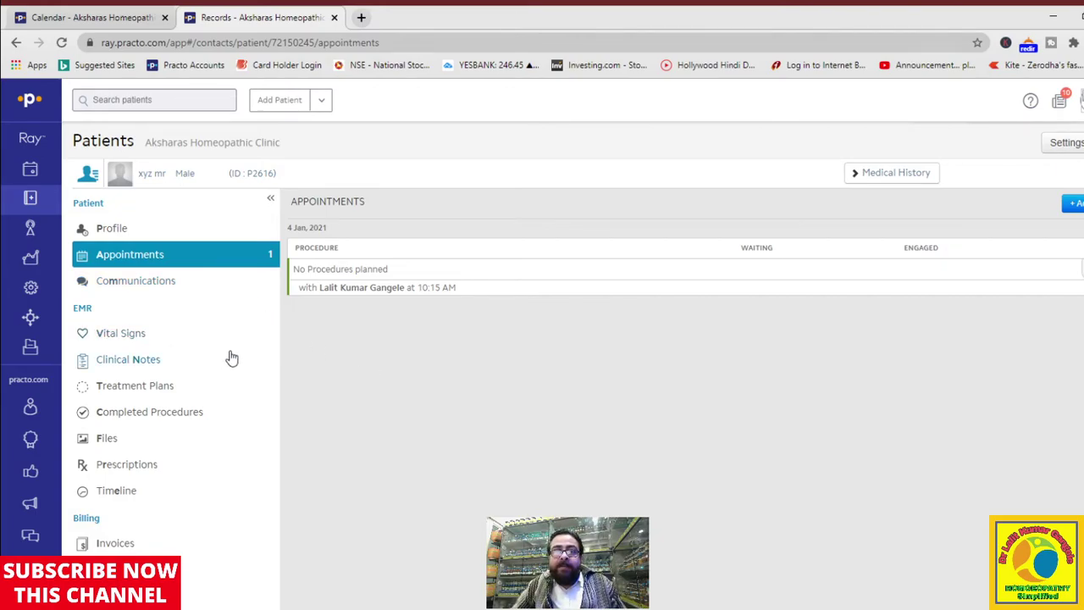
scroll(232, 358, down, 1)
click(120, 292)
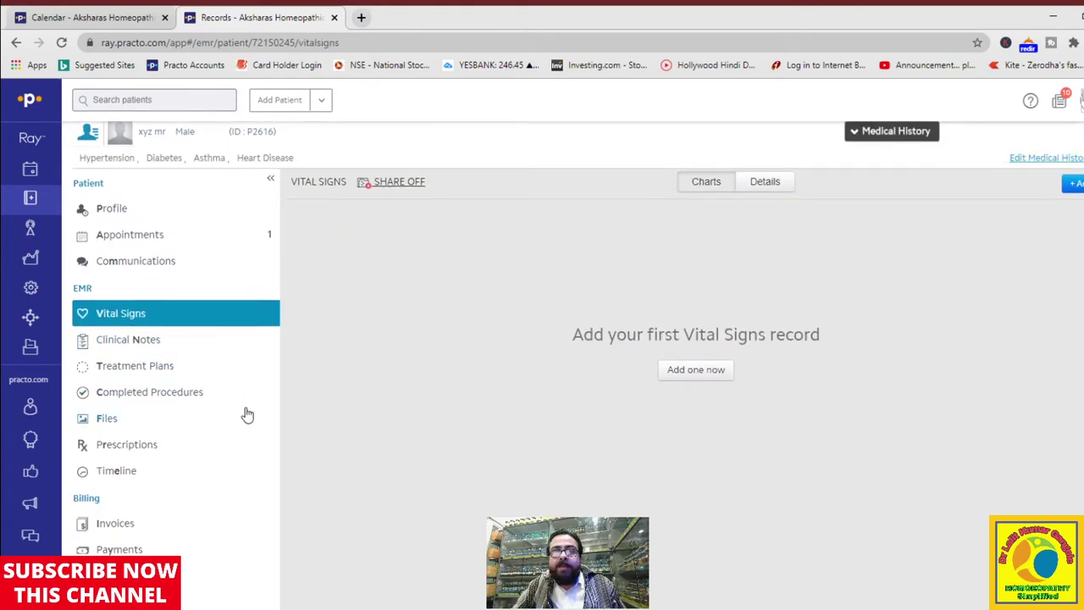
click(686, 375)
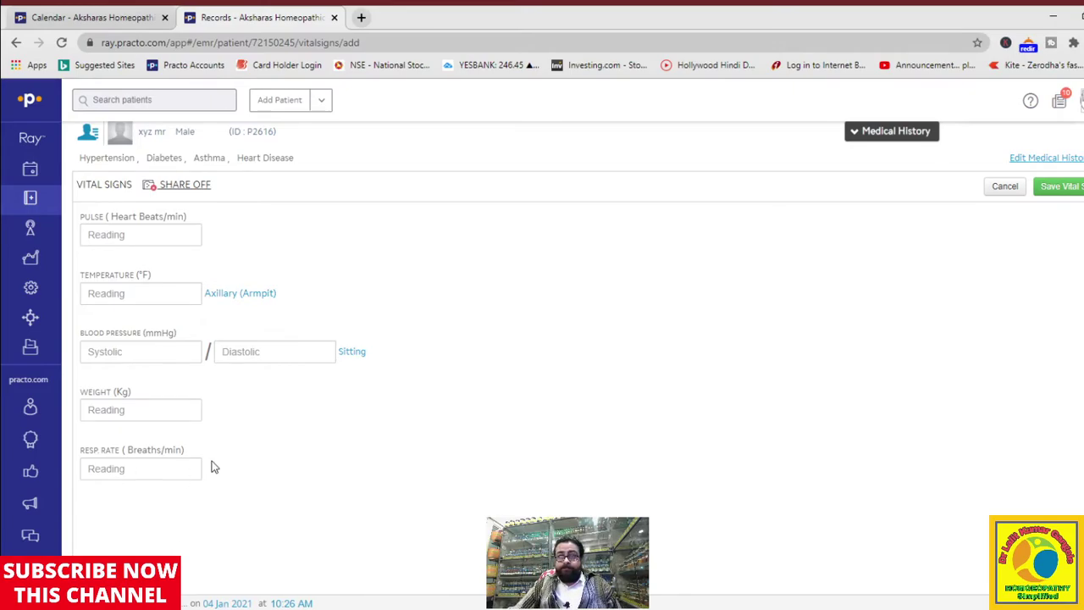
click(1008, 188)
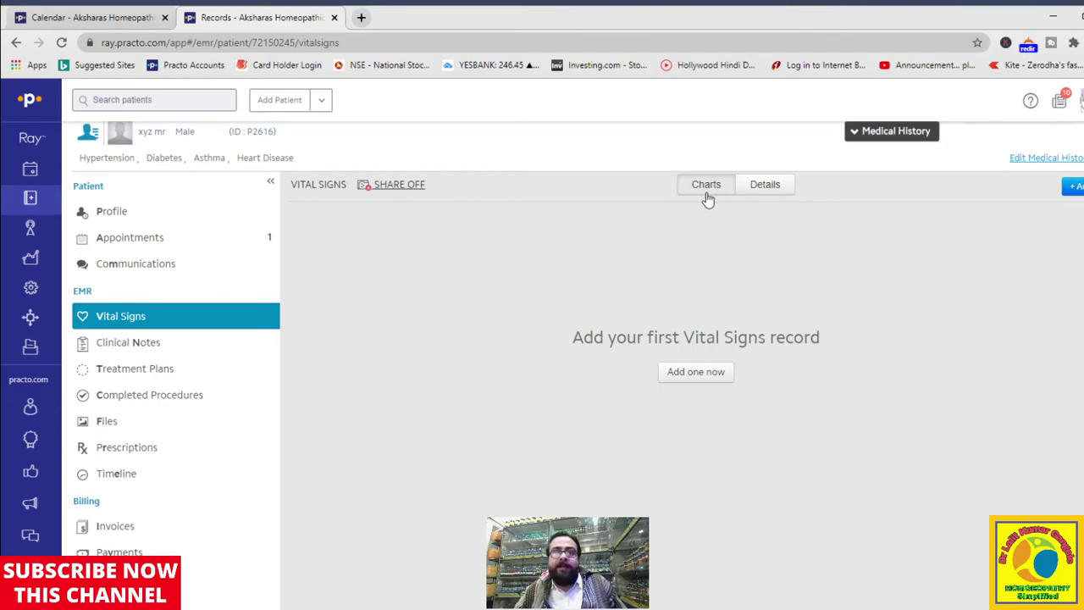
Start the patient's first clinical note and go through its complaint, observation and investigation fields.
click(105, 346)
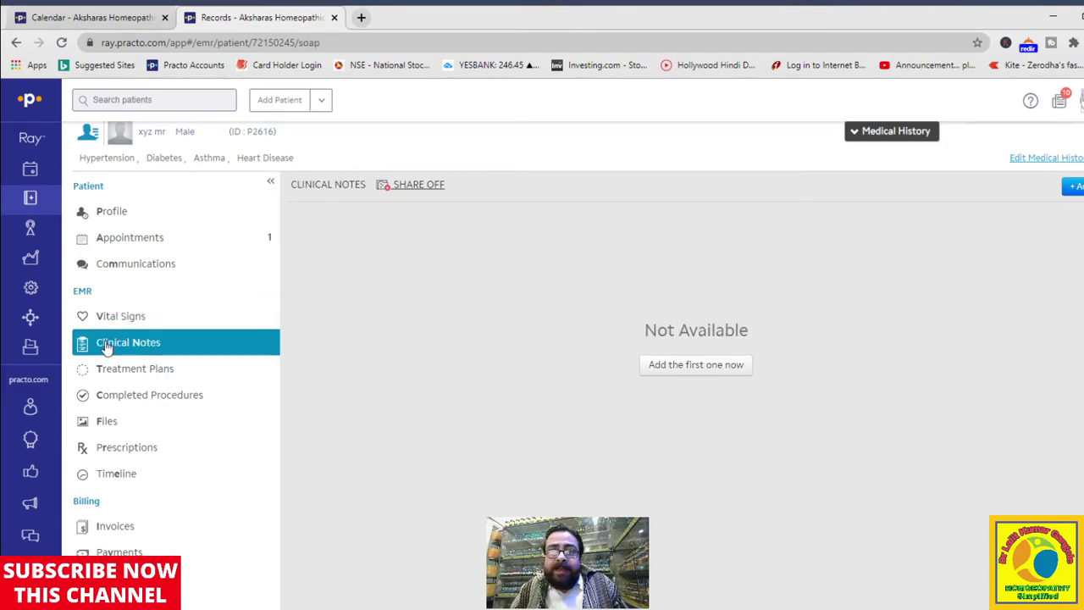
click(709, 366)
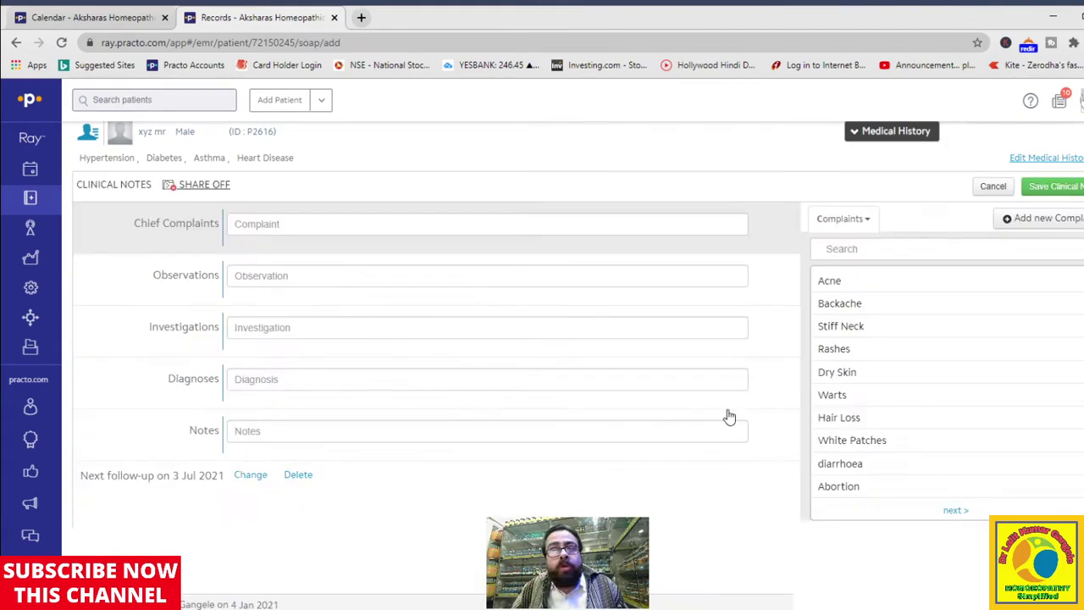
click(329, 223)
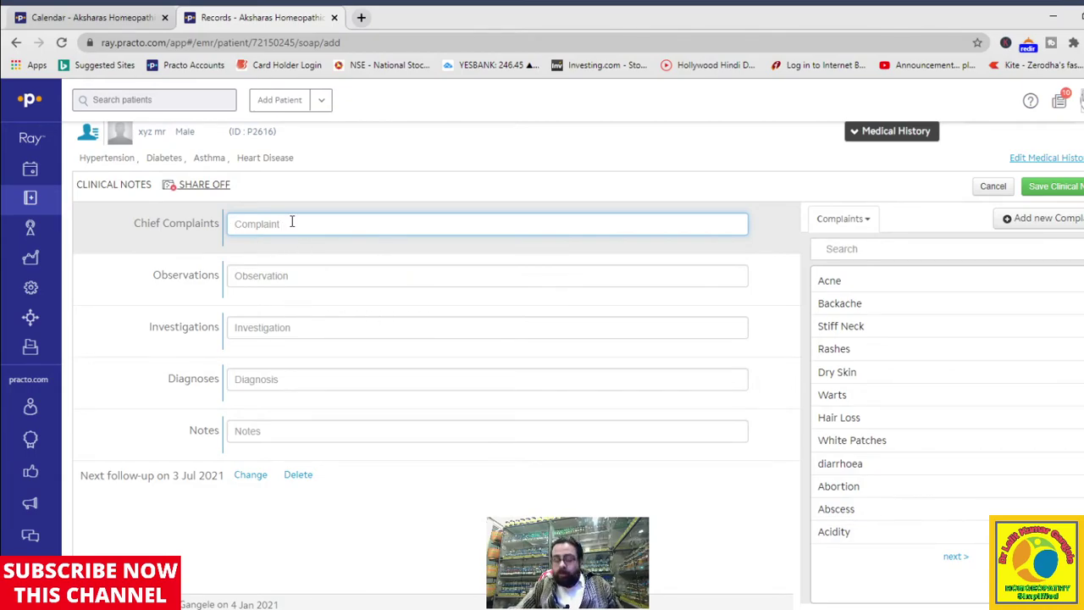
key(Tab)
key(Tab)
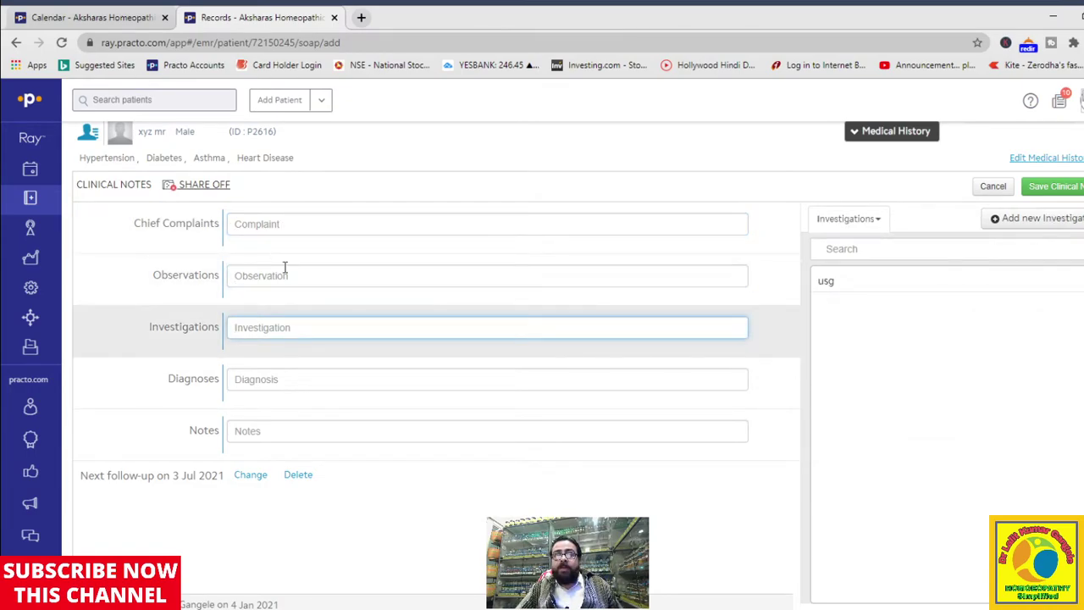
Enter eee, rrr, rrrr and eee as four separate chief complaints in the clinical note.
click(286, 224)
text(eee)
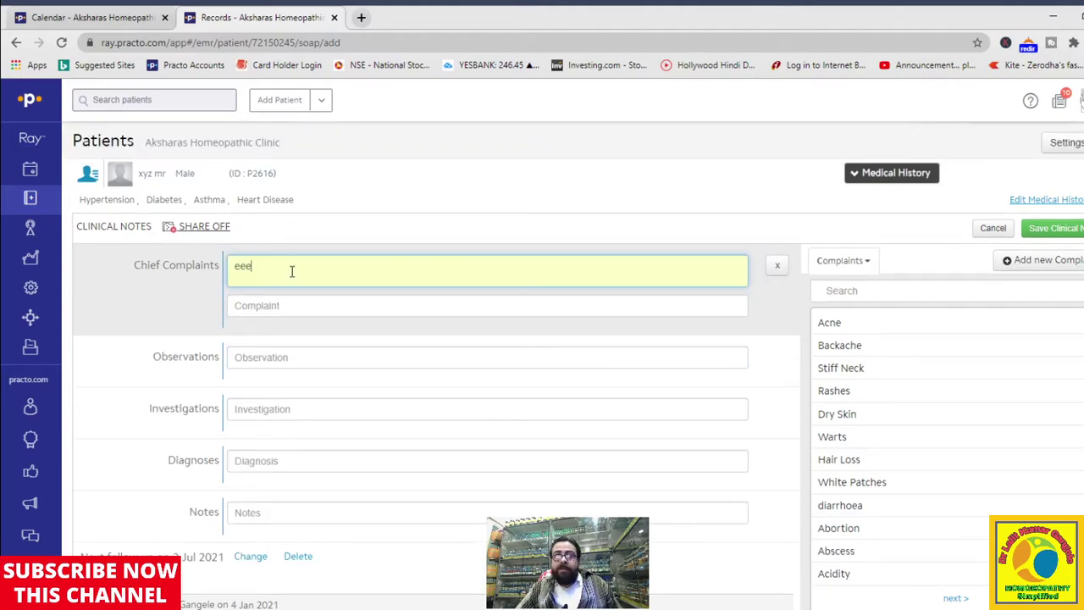
key(Tab)
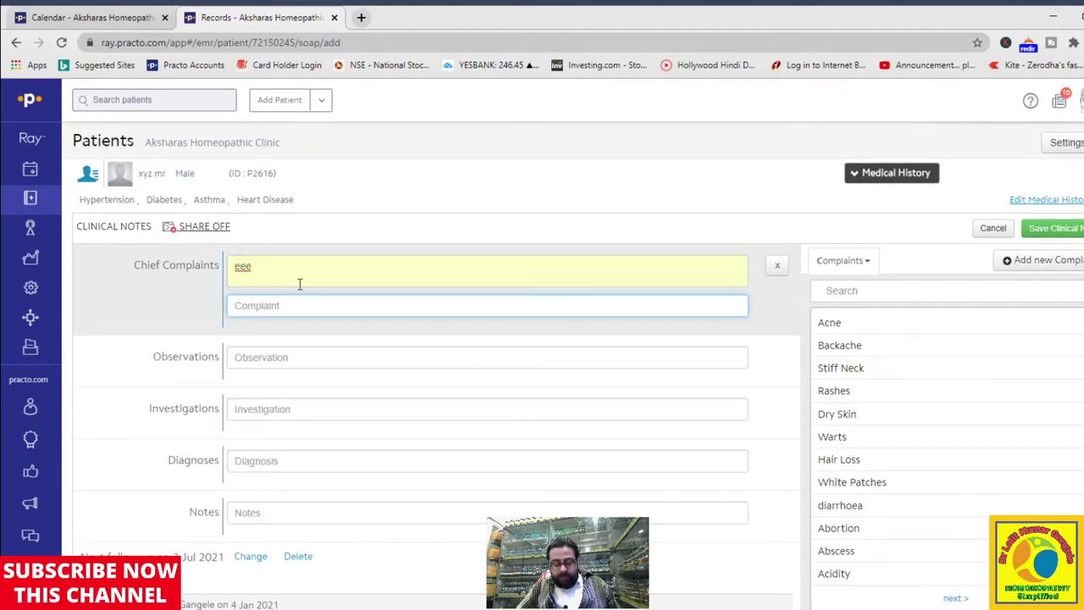
text(rrr)
key(Tab)
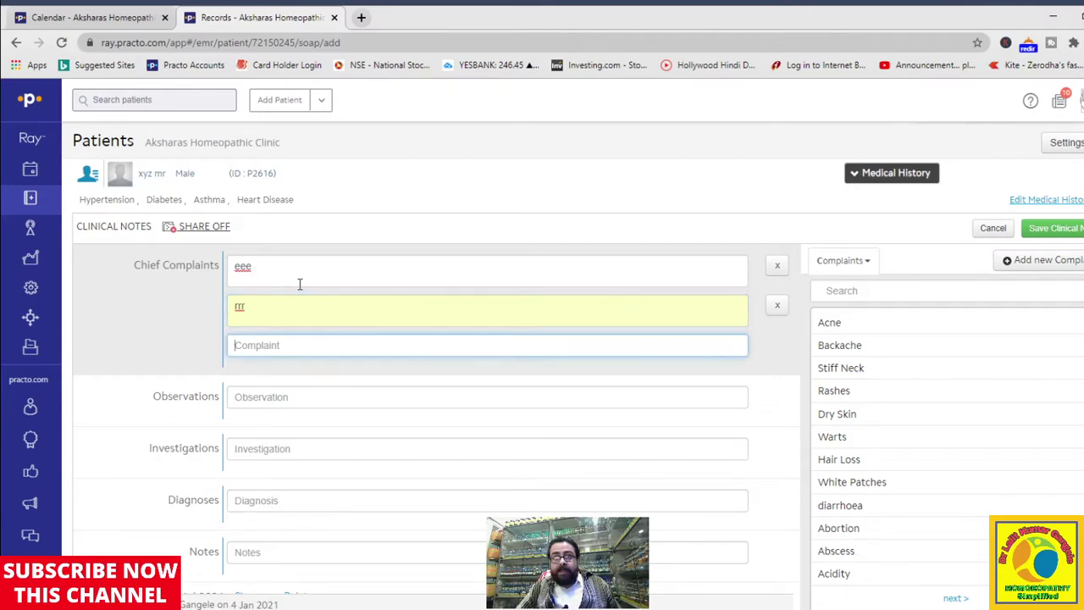
text(rrrr)
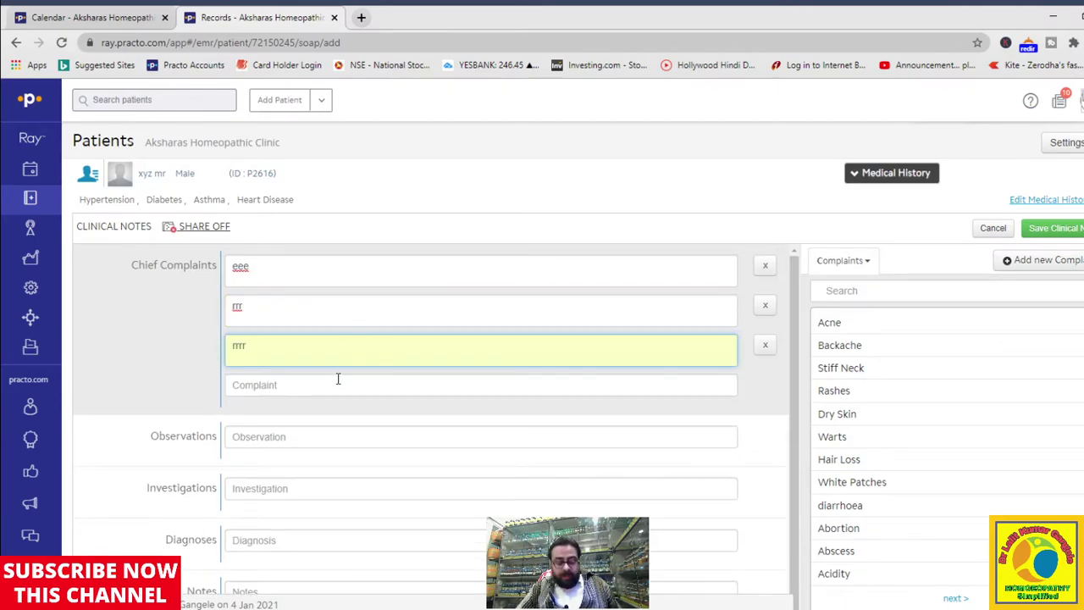
key(Tab)
text(eee)
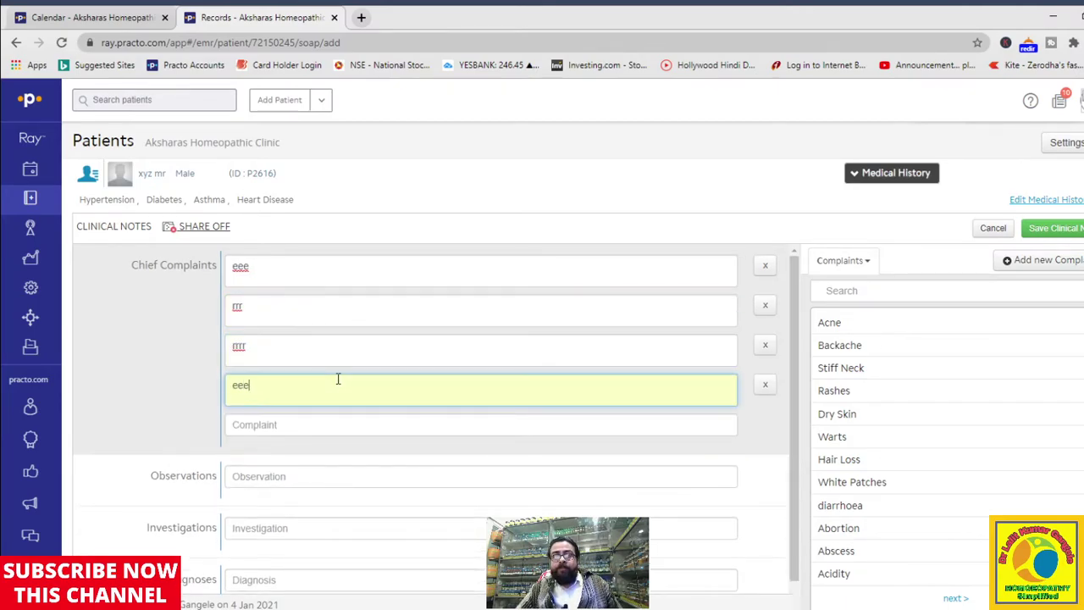
Add Acidity from the saved complaints to the note's chief complaints.
scroll(436, 361, down, 1)
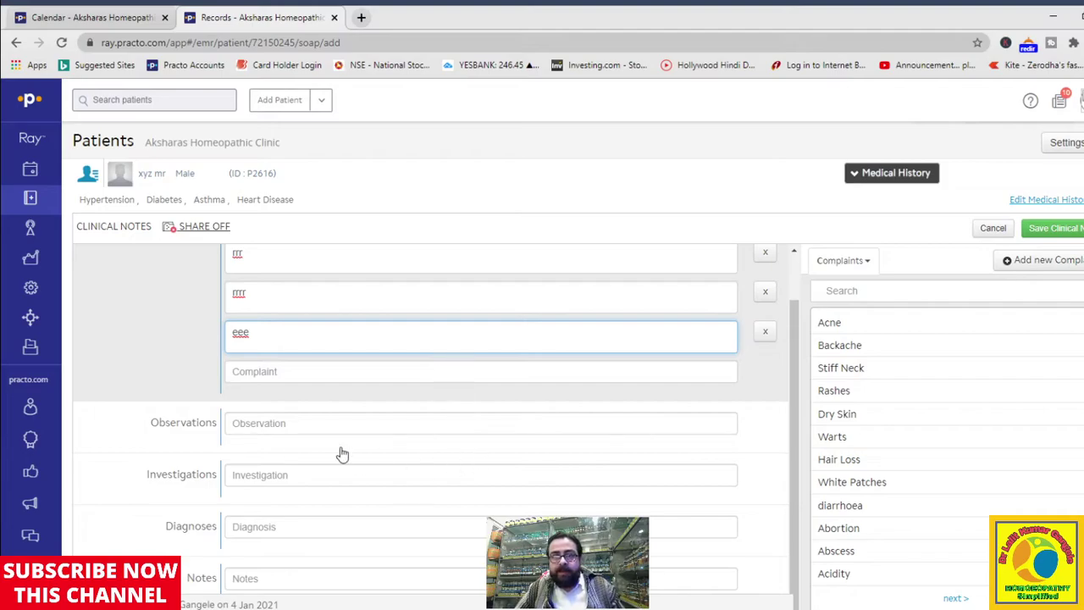
scroll(218, 394, down, 1)
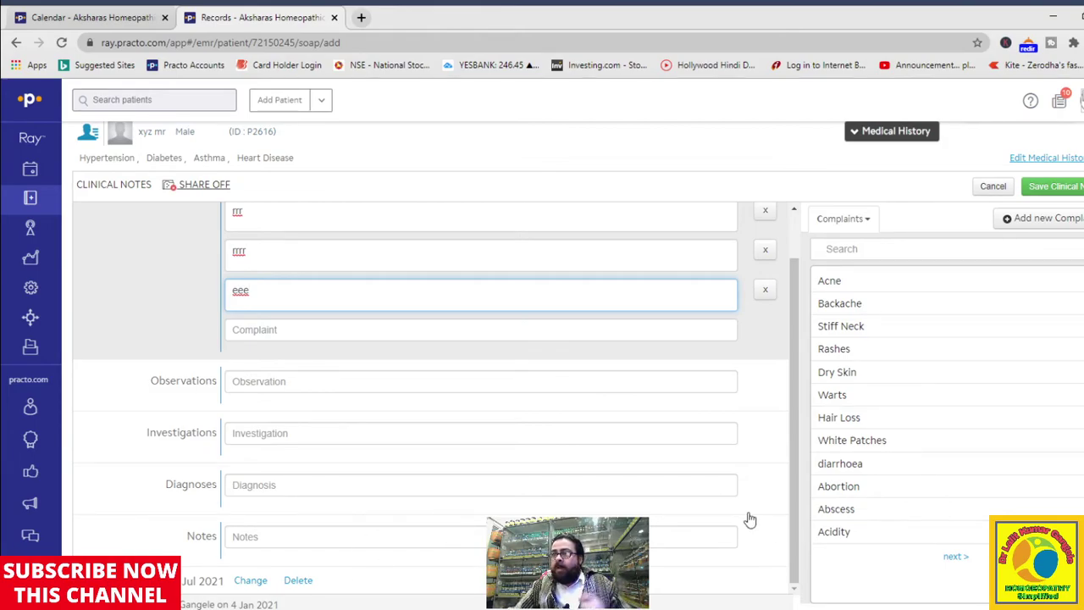
scroll(404, 392, up, 1)
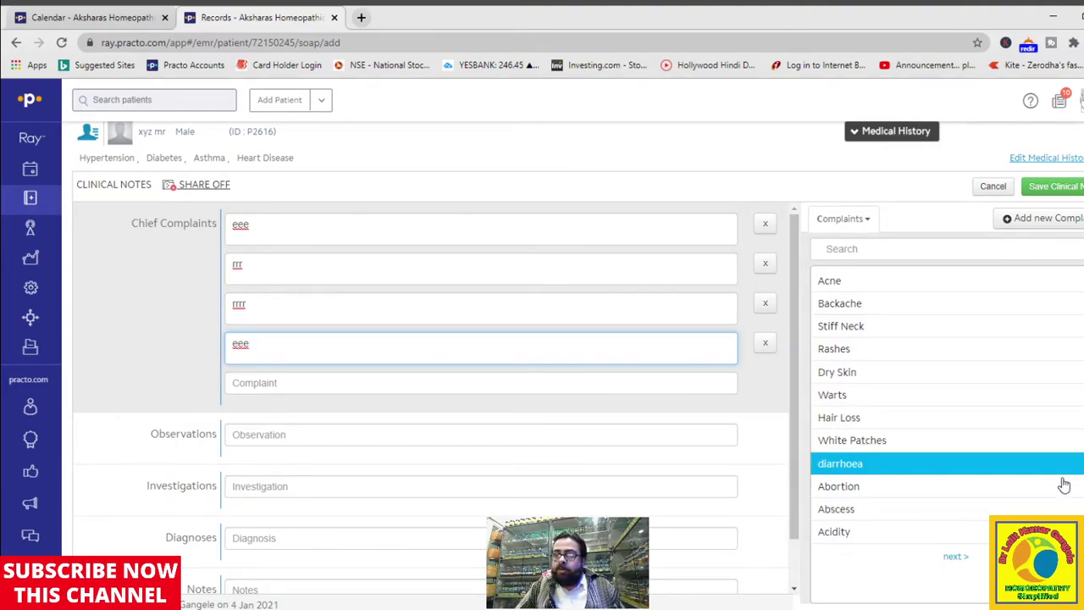
click(861, 533)
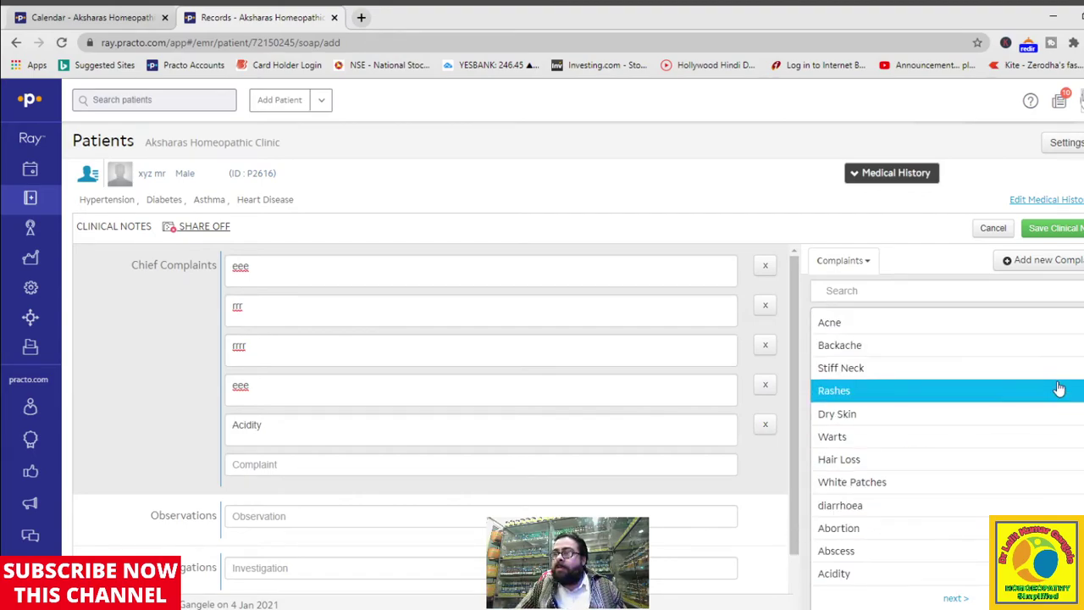
Create a new saved complaint named ghabrahat in the default complaints.
click(1012, 260)
click(877, 320)
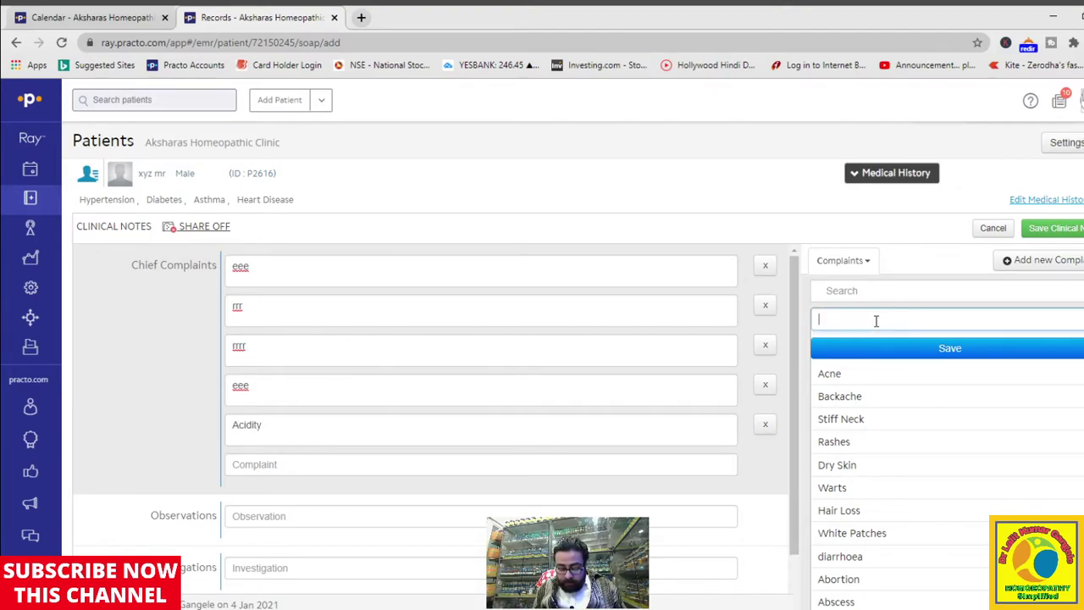
text(ghabrahat)
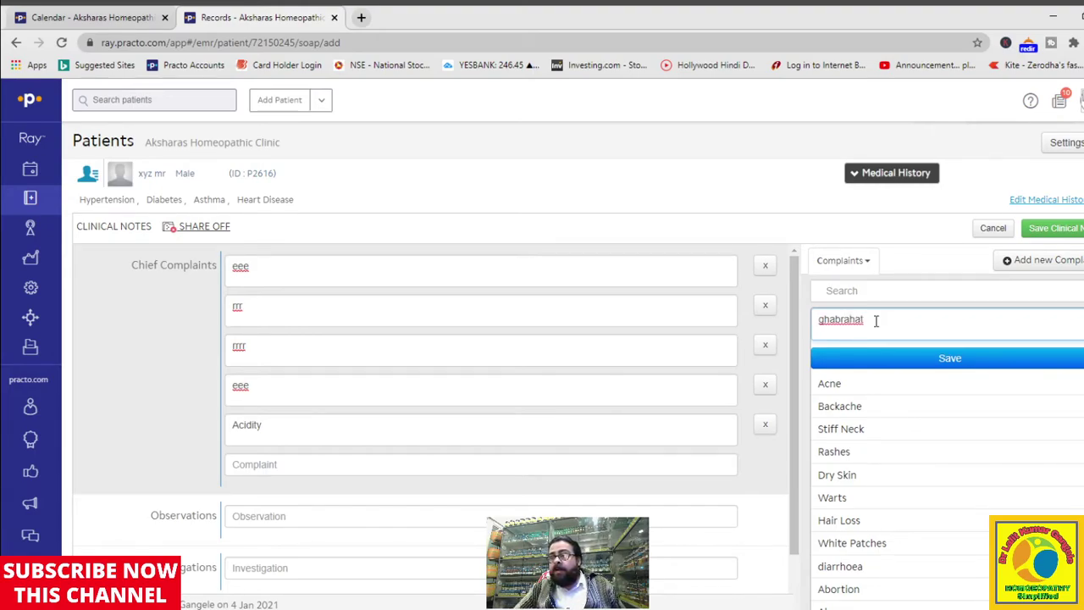
click(954, 364)
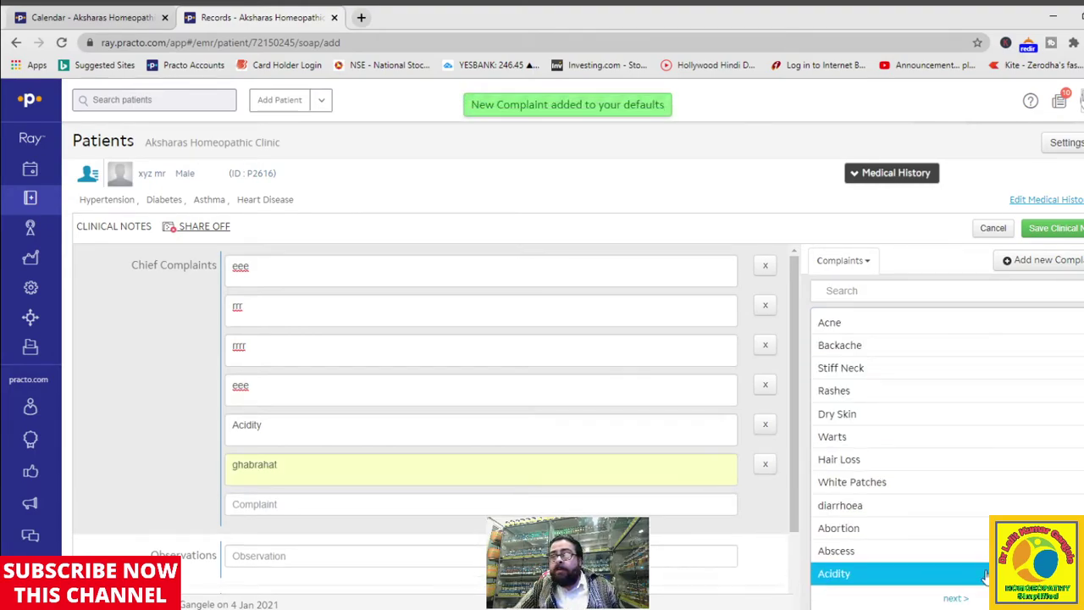
Search the saved complaints for "gha", clear the search and add Acne to the chief complaints.
click(887, 296)
text(ghab)
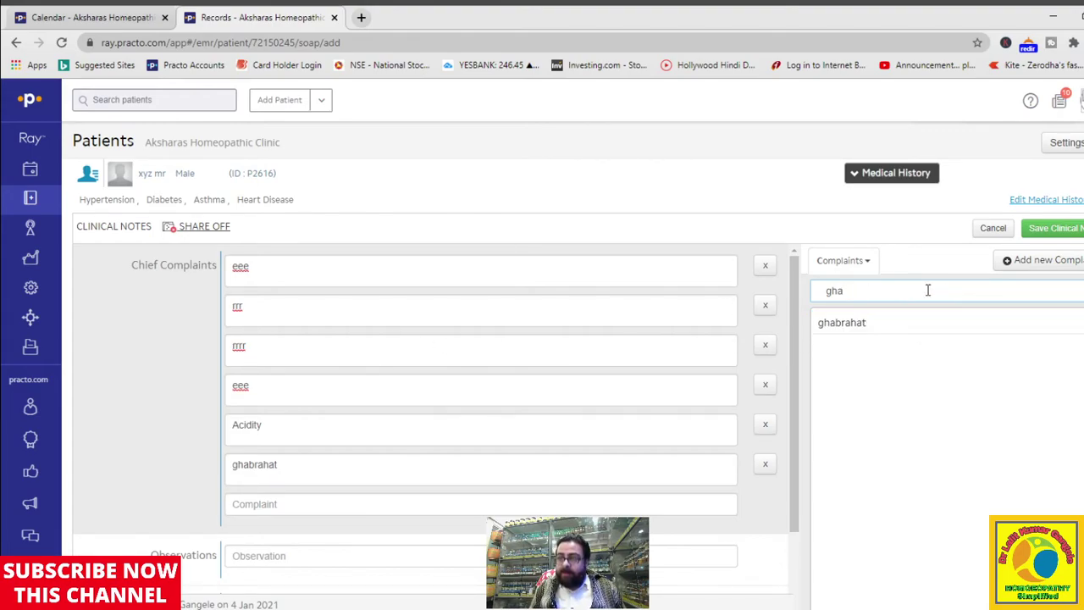
key(BackSpace)
key(BackSpace)
key(BackSpace)
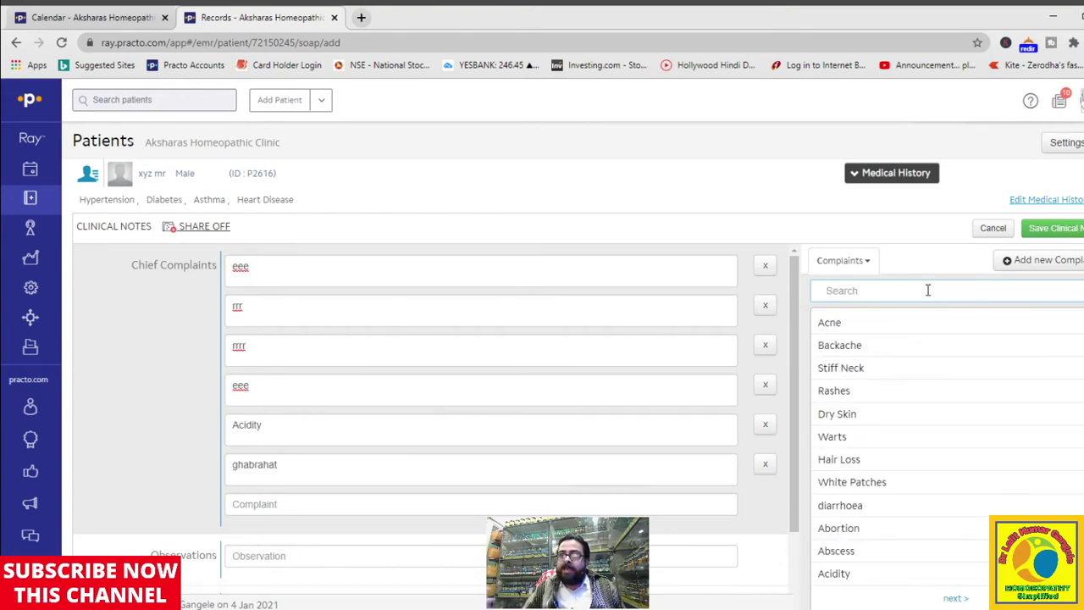
click(855, 323)
Remove all chief complaints from the clinical note and add Acne from the saved complaints.
click(765, 266)
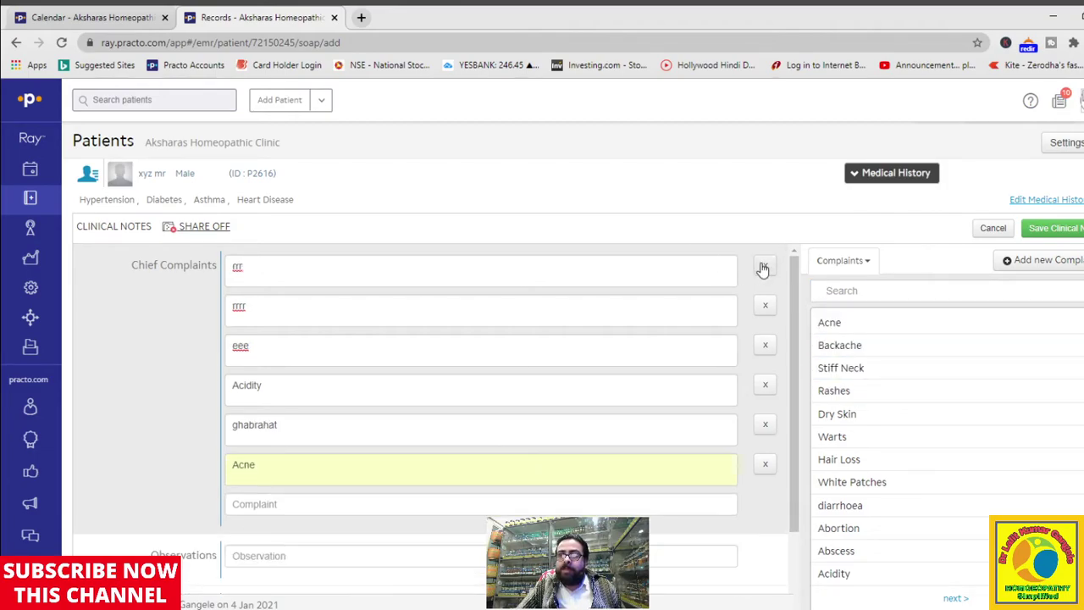
click(765, 266)
click(765, 266)
click(765, 267)
click(765, 266)
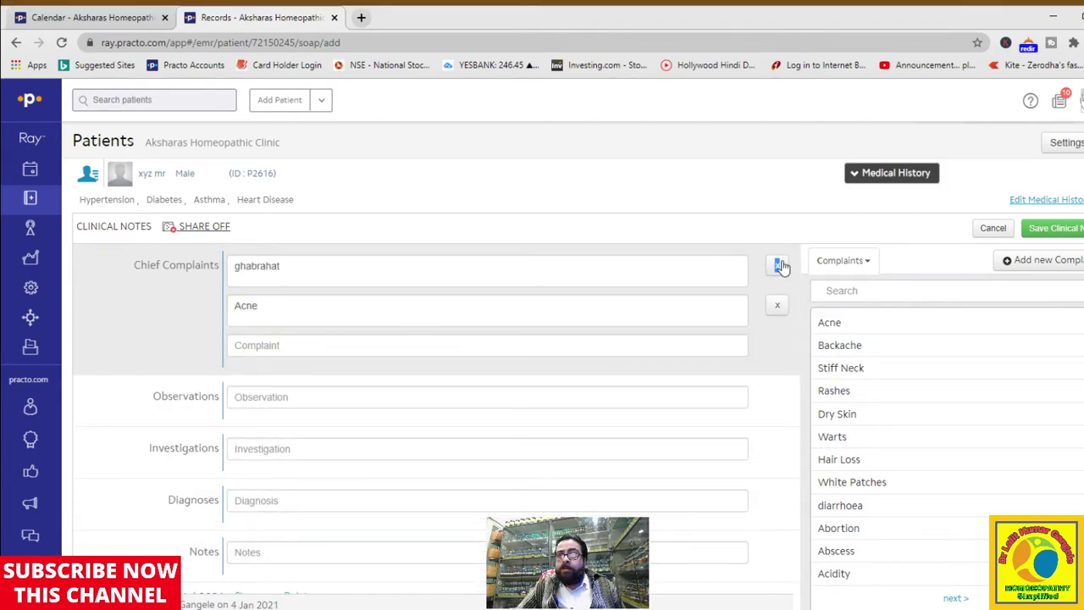
click(778, 267)
click(782, 270)
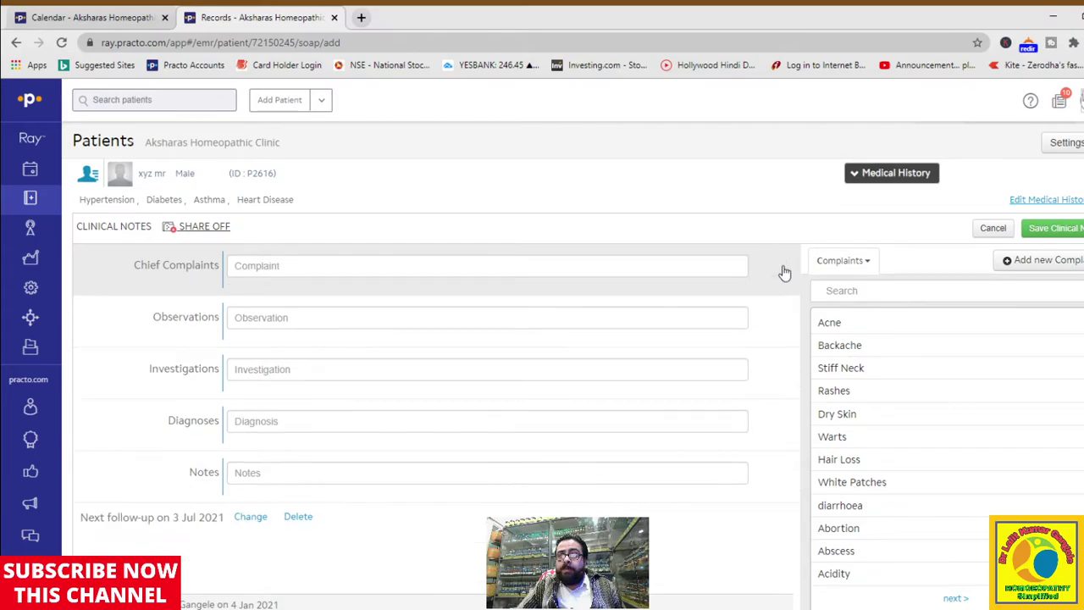
click(851, 326)
click(956, 399)
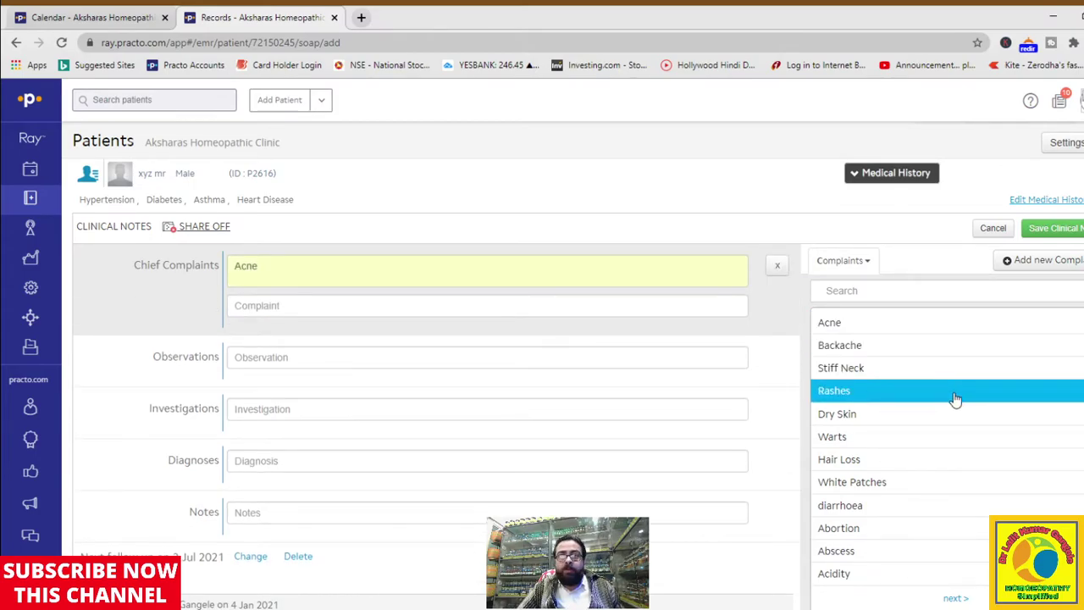
Add Stiff Neck from the saved complaints to the chief complaints and discard the unsaved clinical note.
click(843, 371)
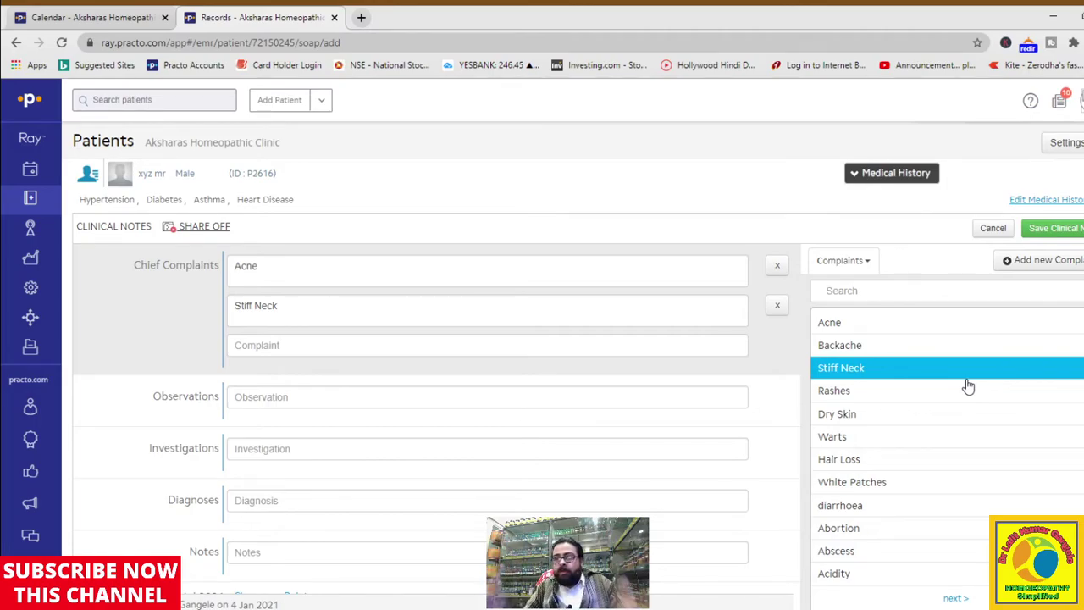
scroll(949, 424, down, 1)
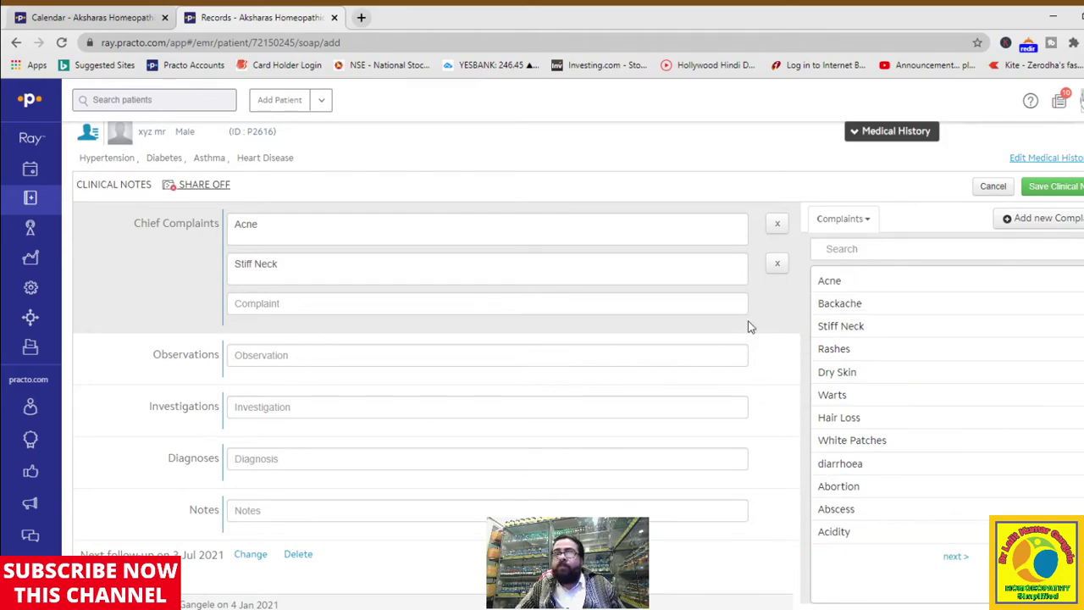
click(991, 188)
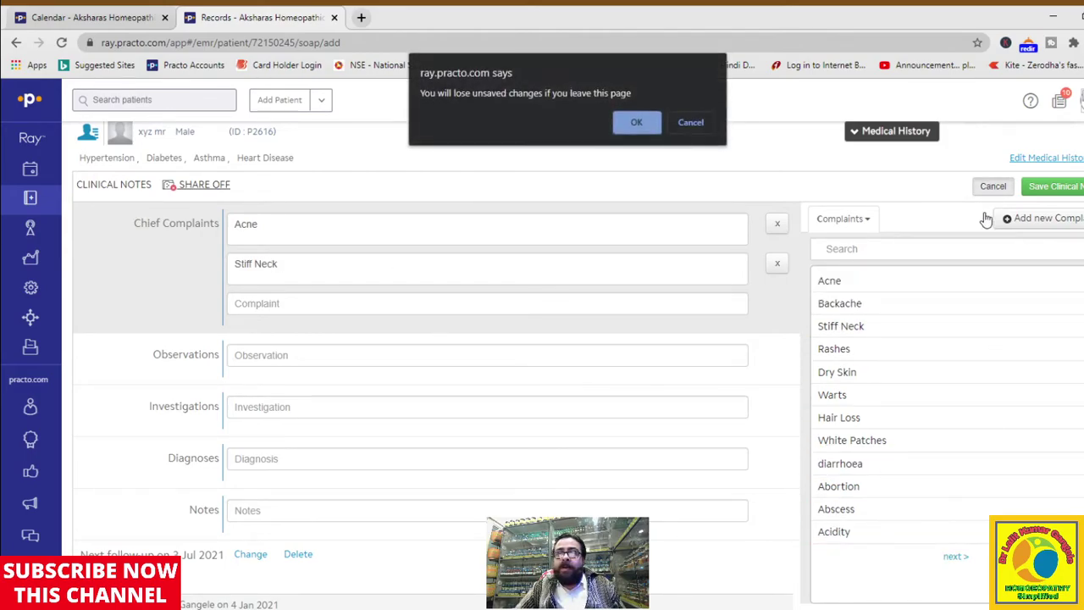
click(649, 124)
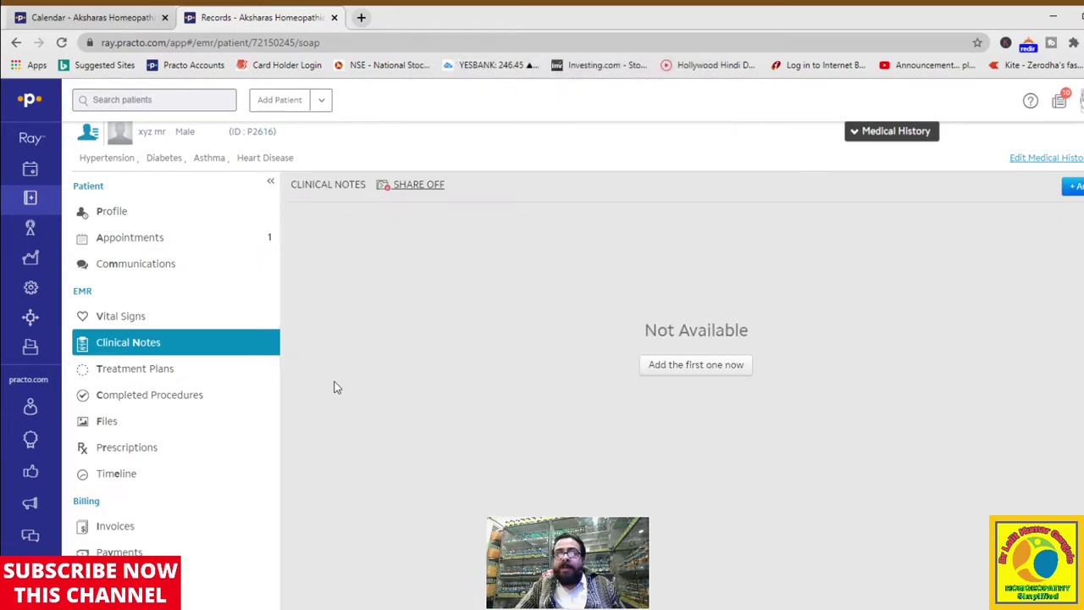
Try a completed Consultation procedure with a cost of 500, discard it without saving, and recheck the available procedures.
click(117, 368)
click(170, 397)
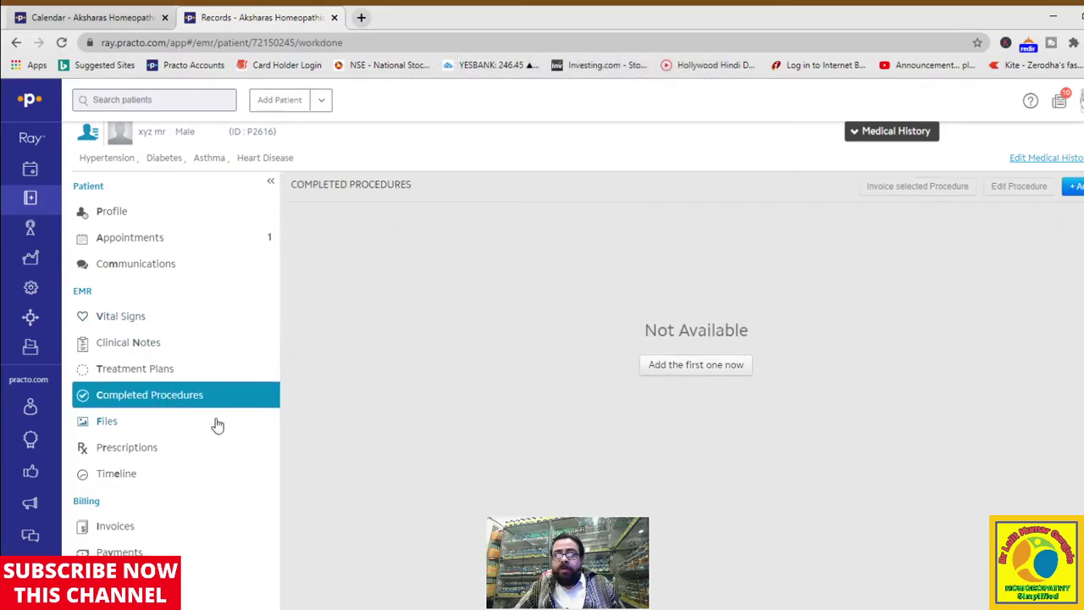
click(686, 372)
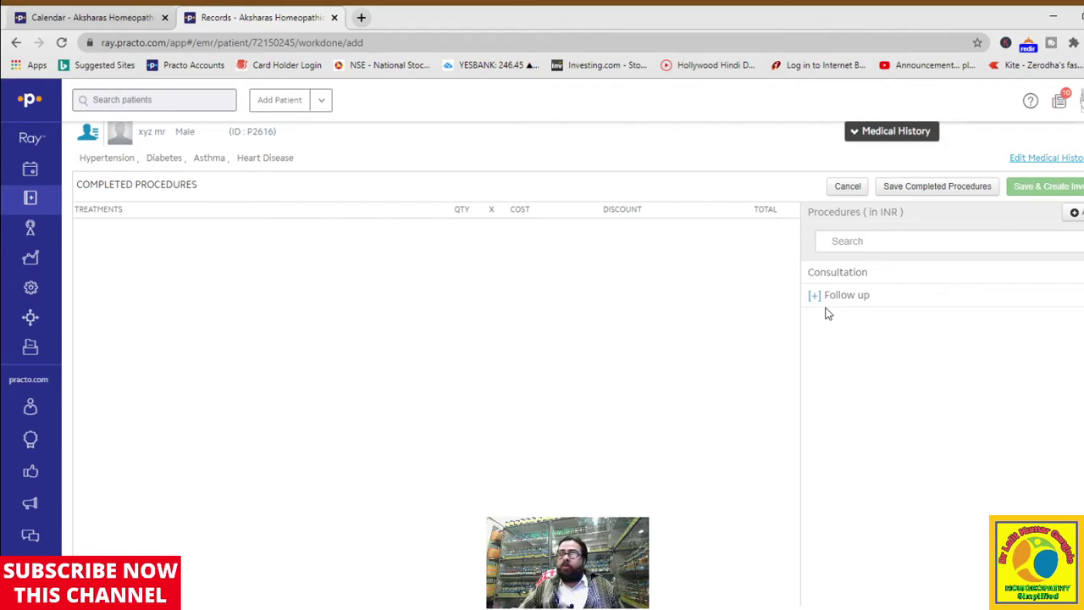
click(858, 273)
click(519, 234)
key(BackSpace)
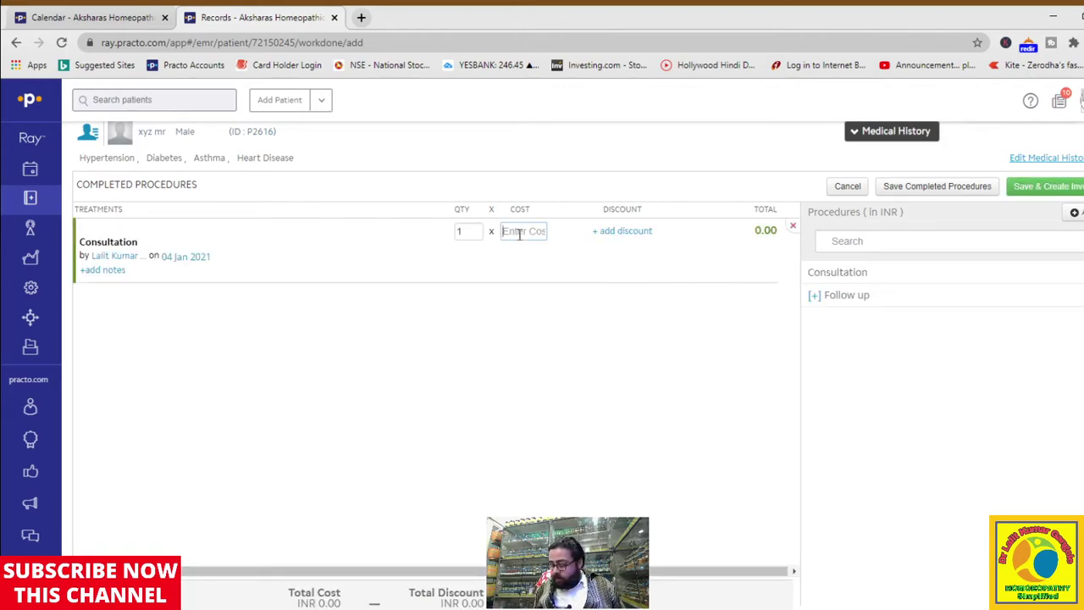
text(5)
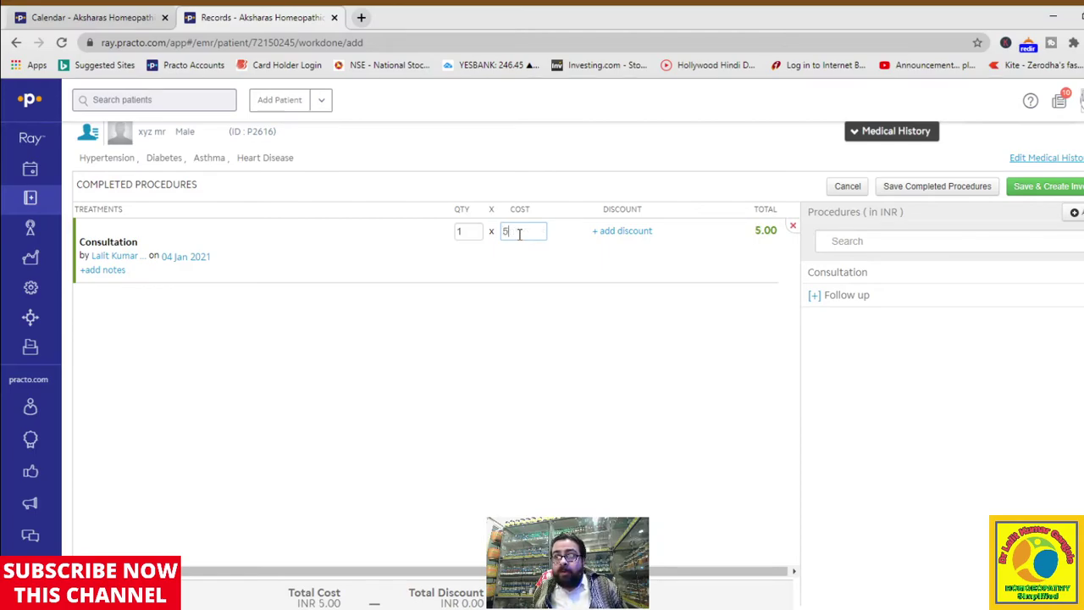
text(000)
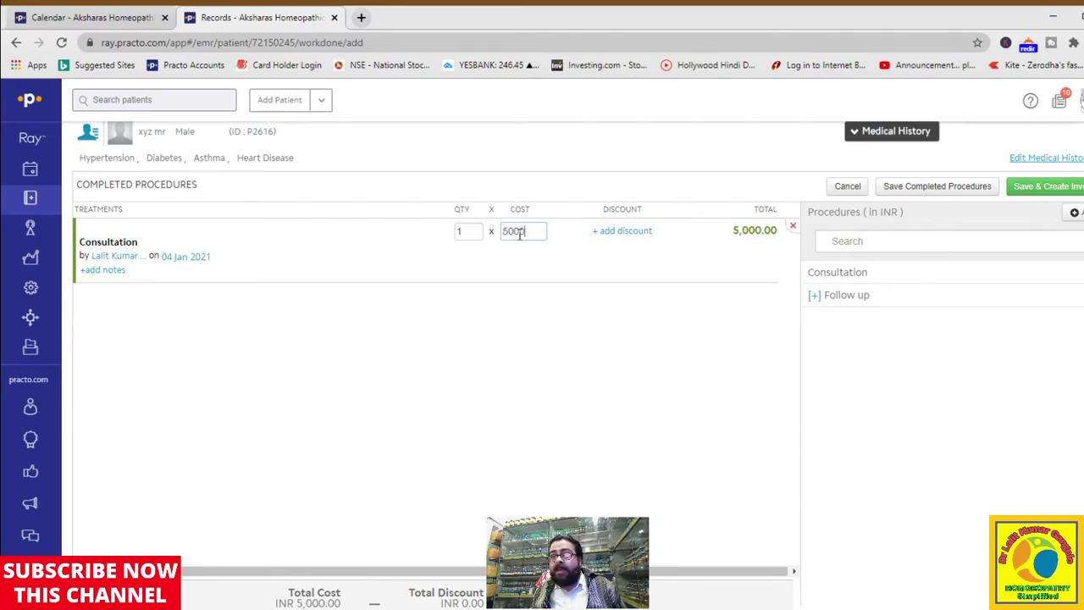
key(BackSpace)
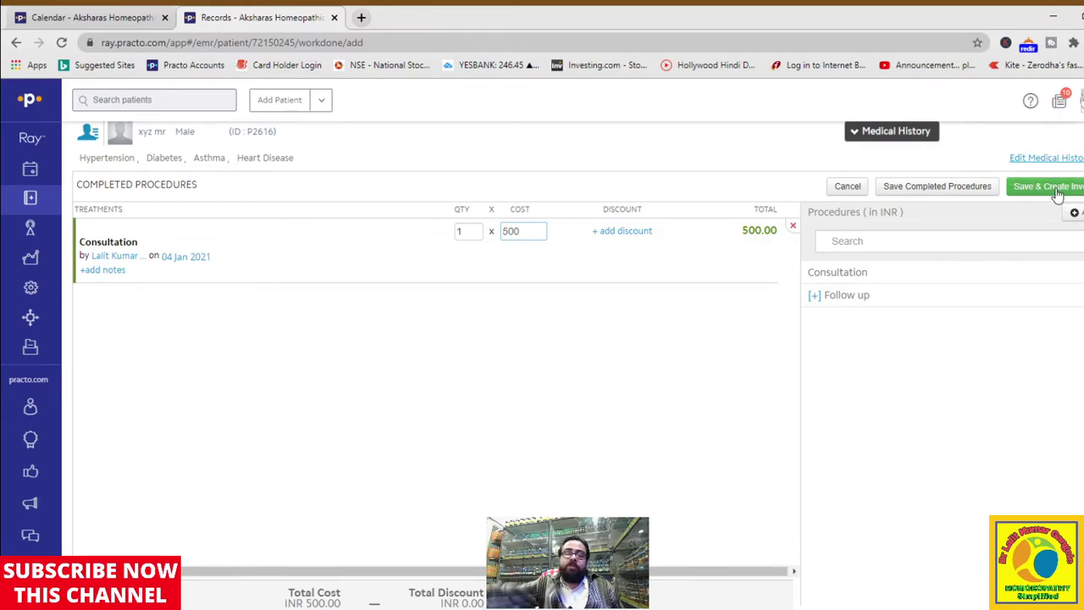
click(846, 188)
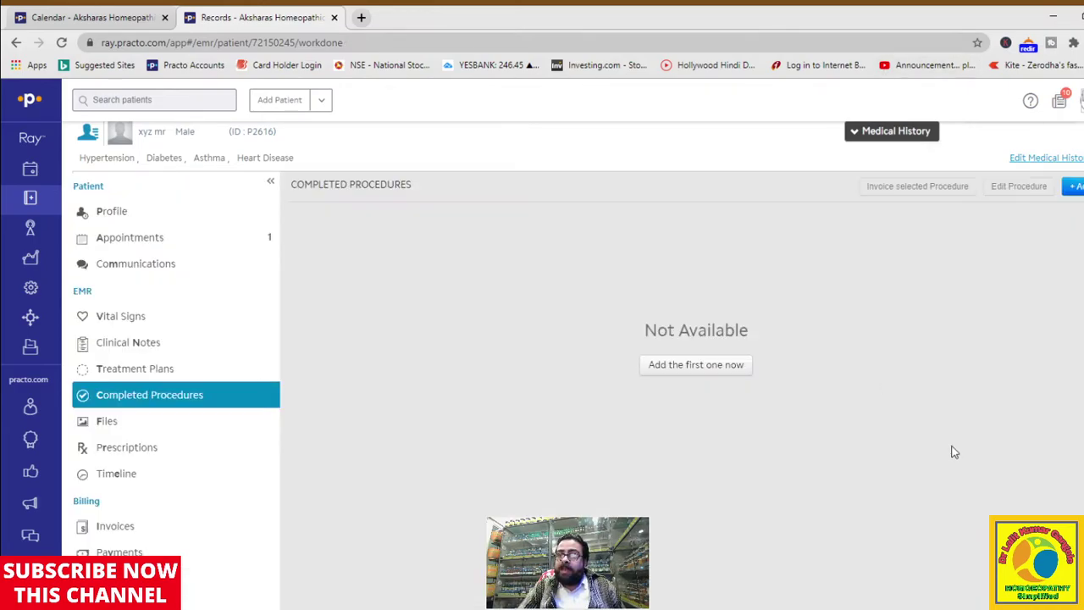
click(720, 366)
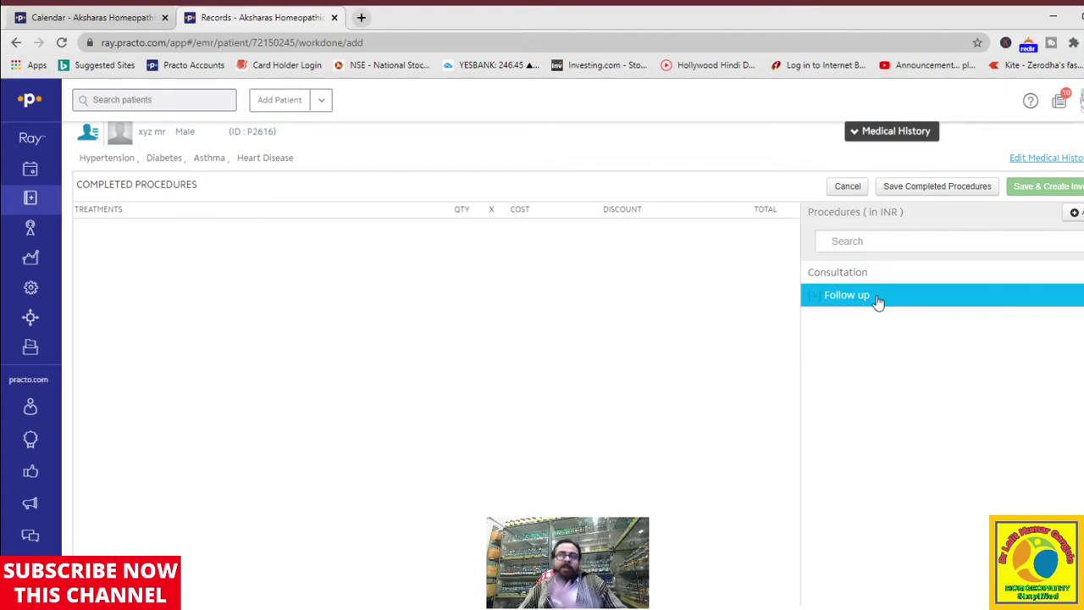
click(857, 187)
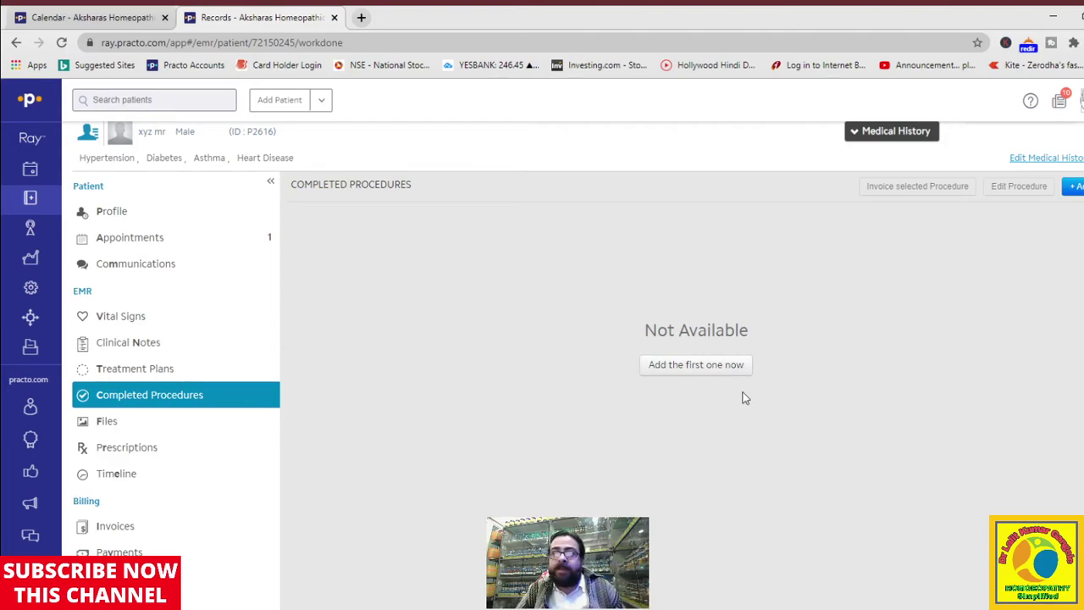
View the ways to add patient files and the blank medical leave certificate form, closing it without saving.
click(134, 432)
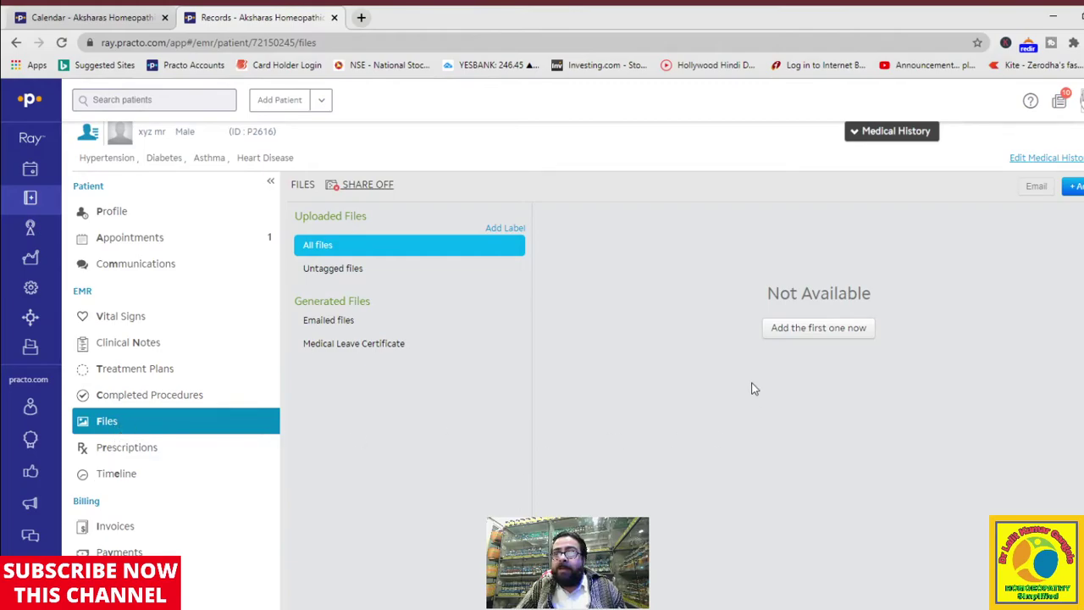
click(784, 332)
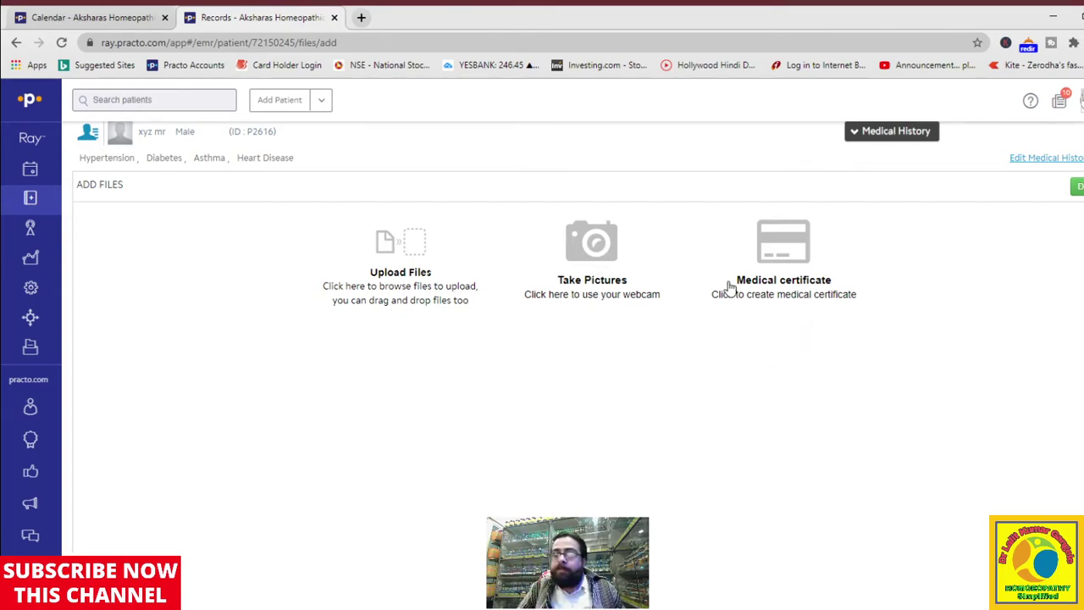
click(786, 267)
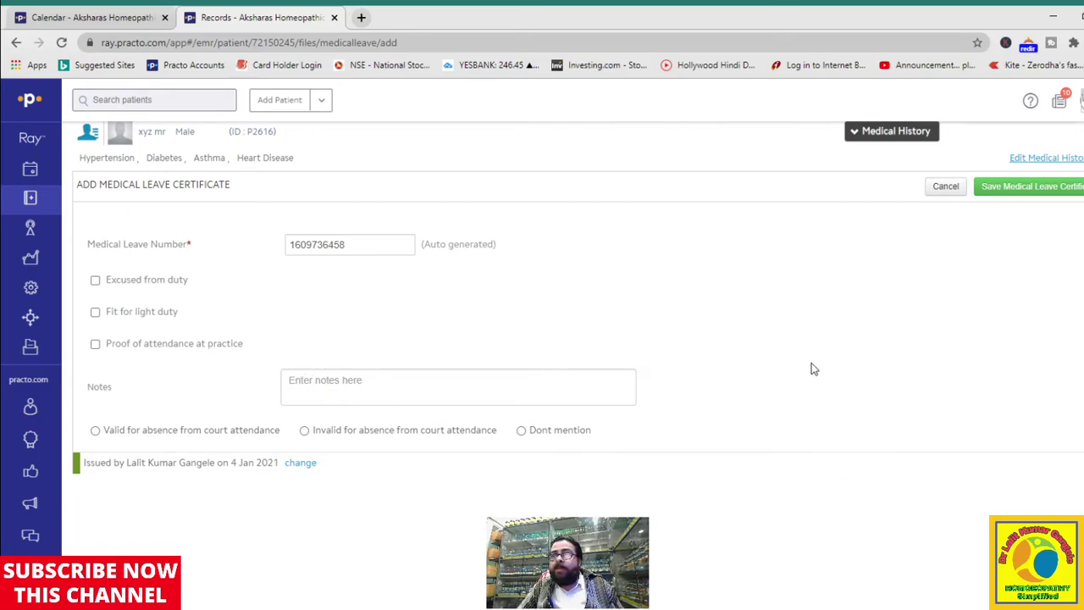
click(946, 188)
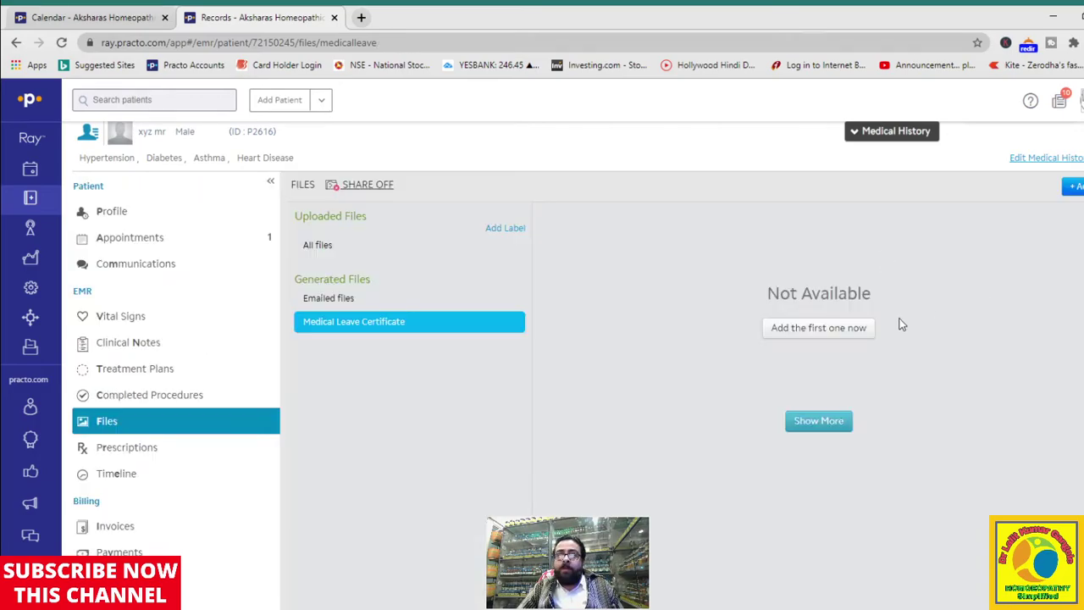
Start a new prescription for the patient, browse the drug list and search it for jaborandi.
click(147, 448)
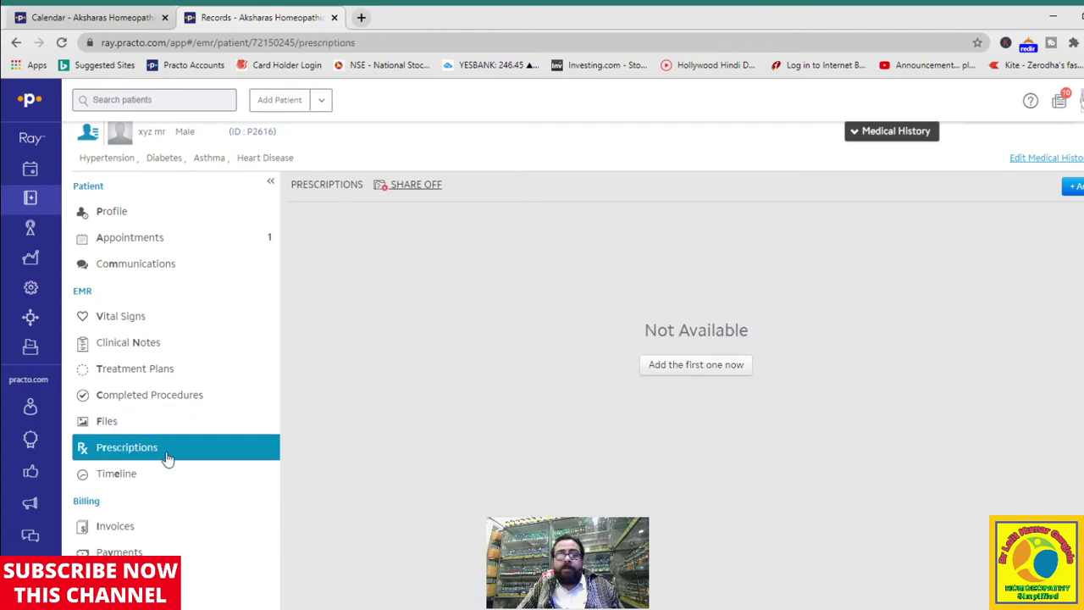
click(722, 367)
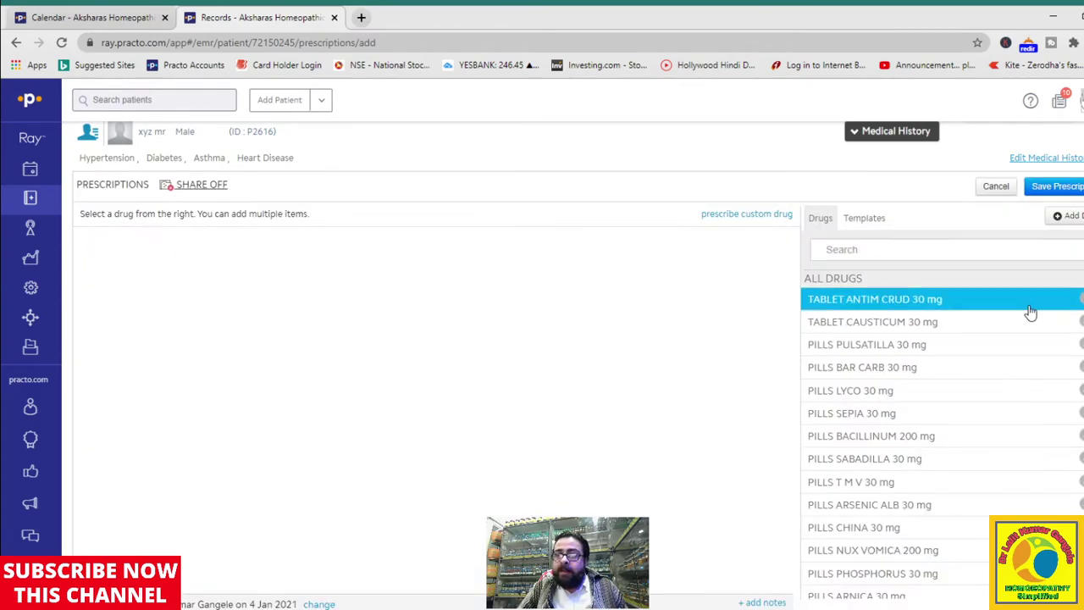
scroll(1042, 395, down, 6)
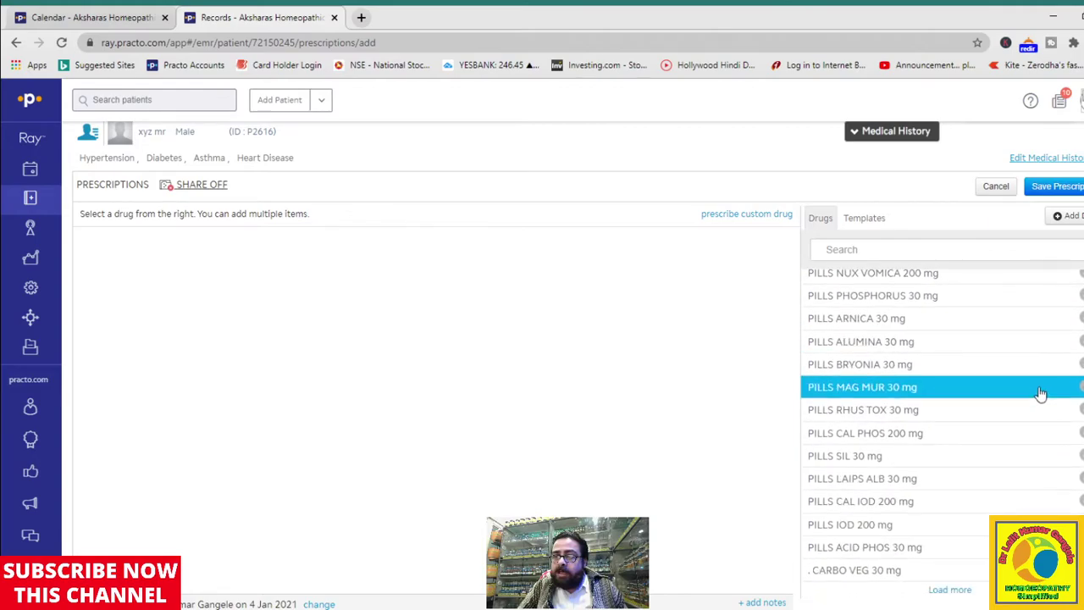
scroll(1008, 432, up, 6)
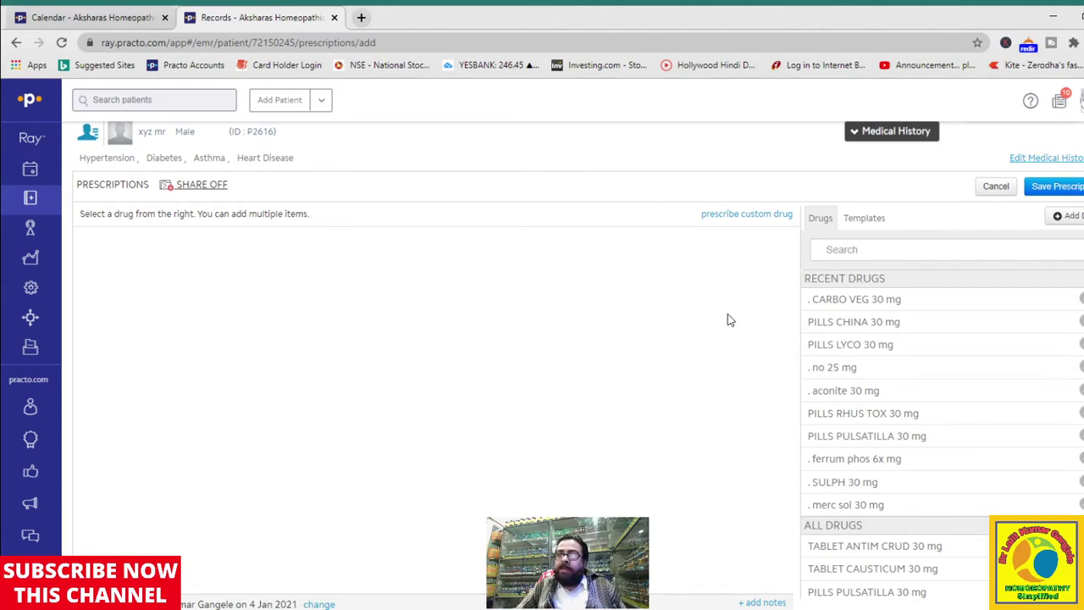
click(850, 247)
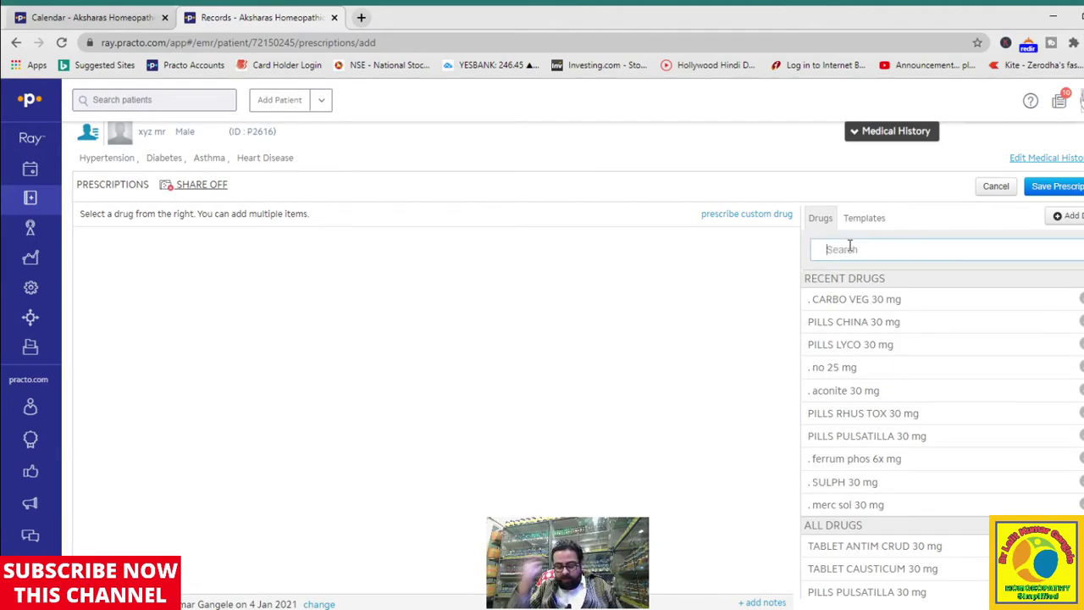
text(jab)
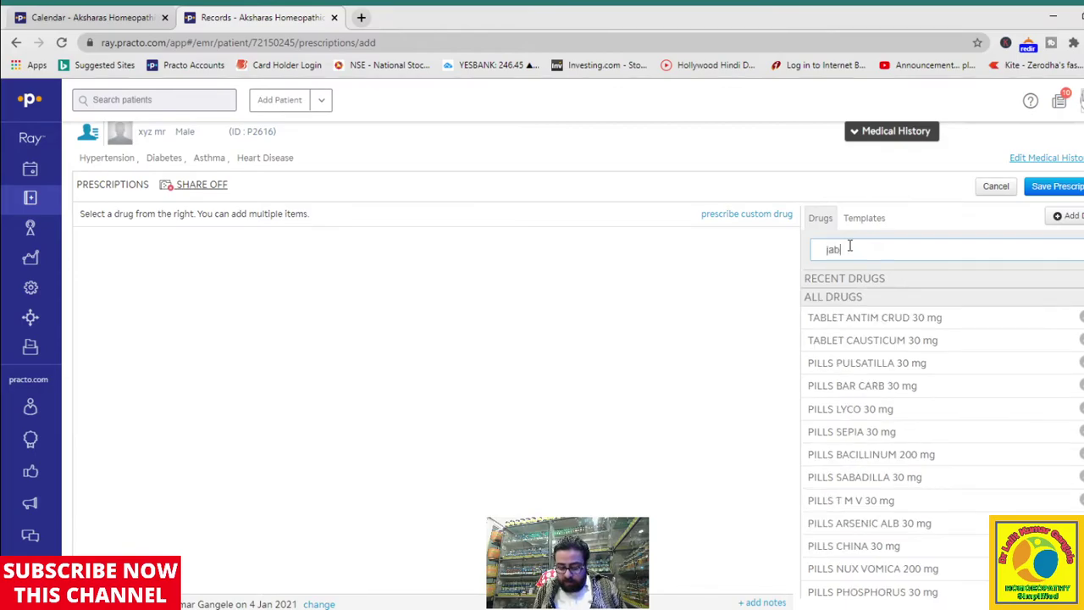
text(orandi)
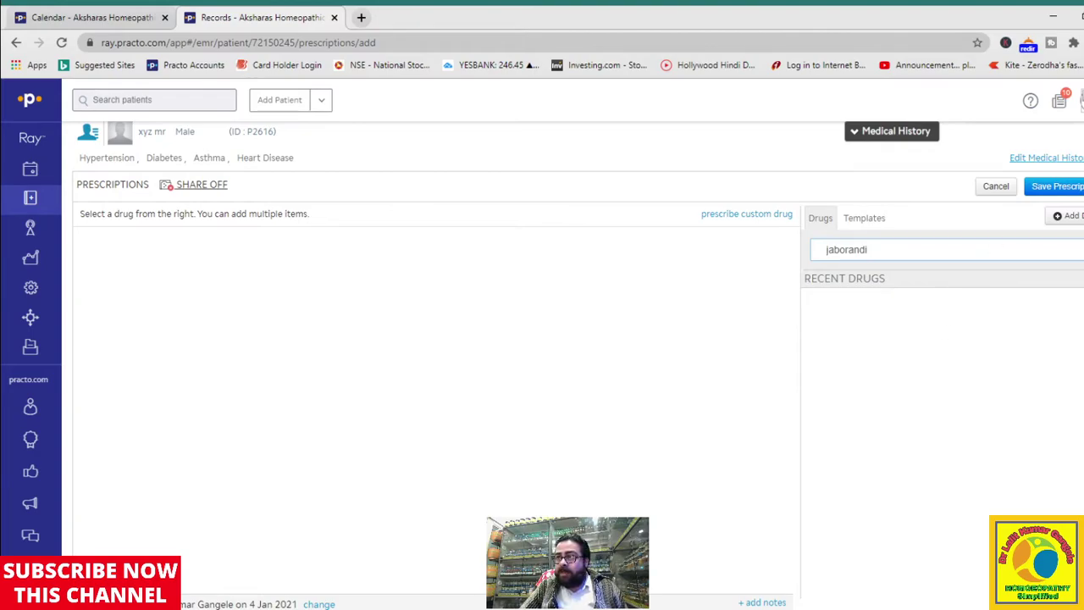
Create and save a new default drug named jaborandi, of type TABLET with strength Q mg.
click(1069, 216)
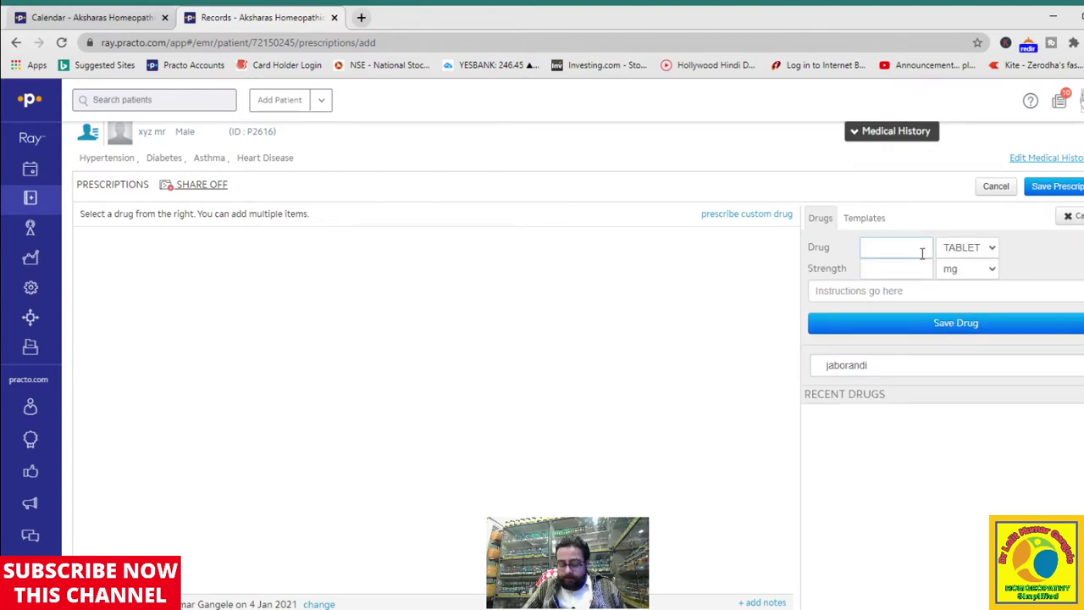
text(ja)
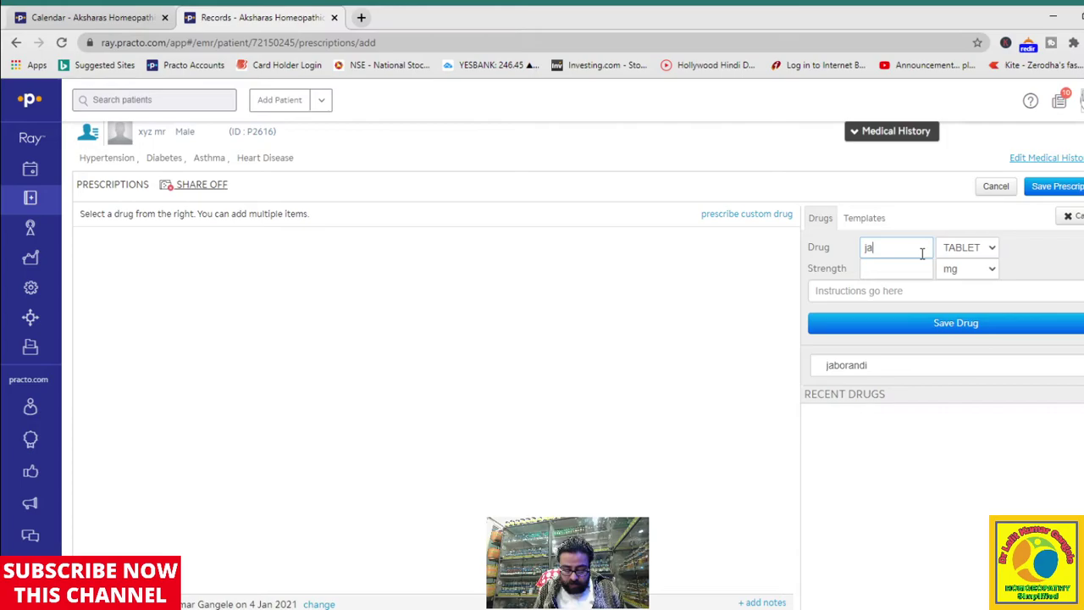
text(borandi)
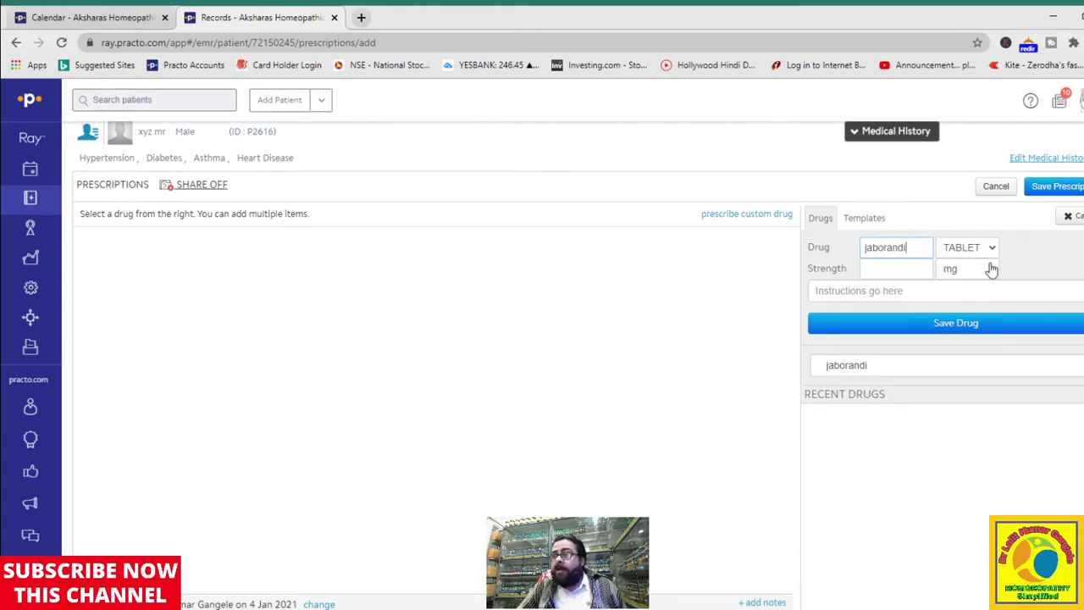
text(Q)
click(974, 335)
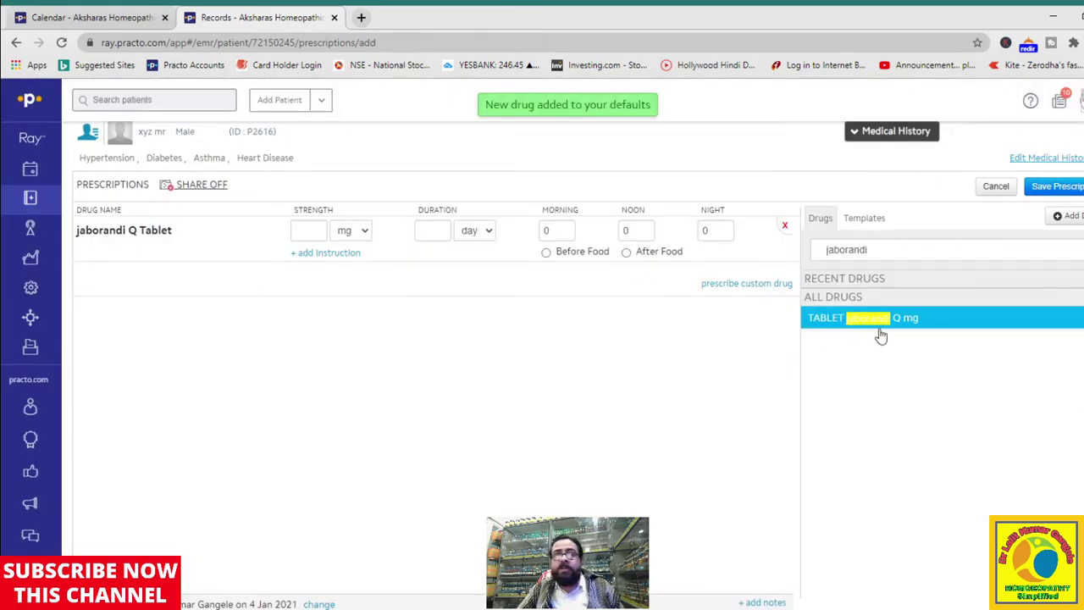
Replace the drug search with "jab" and add the jaborandi Q tablet to the prescription.
click(903, 245)
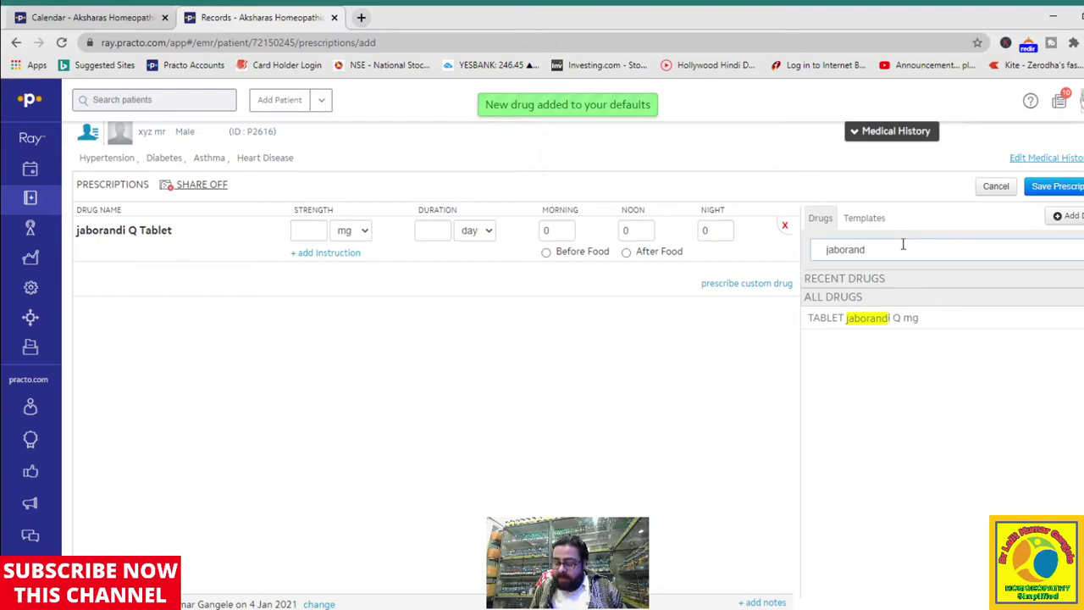
key(BackSpace)
key(BackSpace)
key(BackSpace)
key(BackSpace)
key(BackSpace)
key(BackSpace)
key(BackSpace)
key(BackSpace)
text(jab)
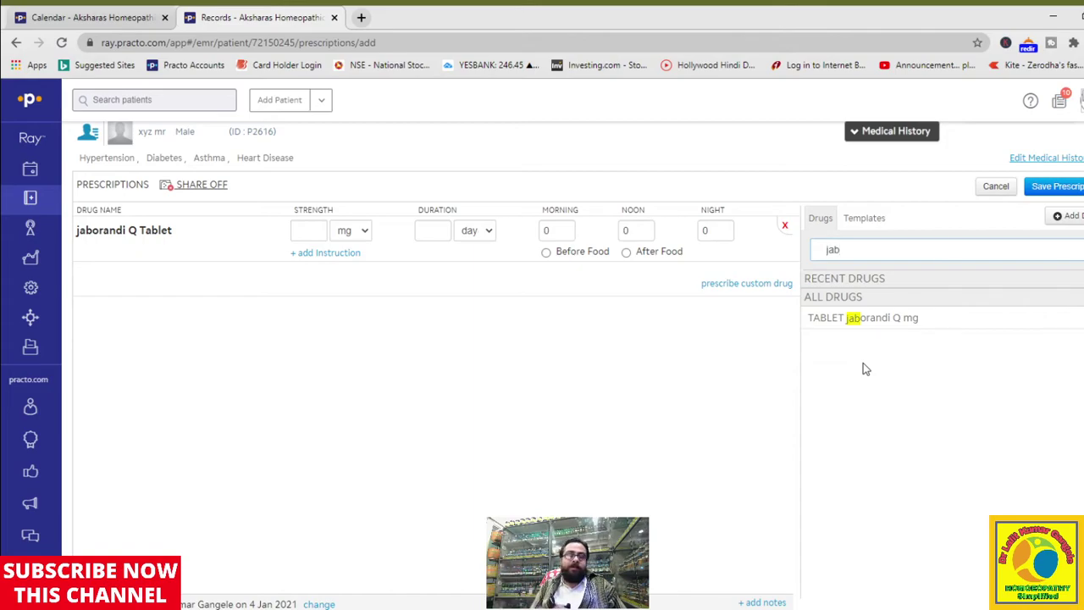
key(Down)
key(Return)
Search the drugs for "rhus", add RHUS TOX 30 pills to the prescription and discard the prescription.
key(BackSpace)
key(BackSpace)
key(BackSpace)
text(r)
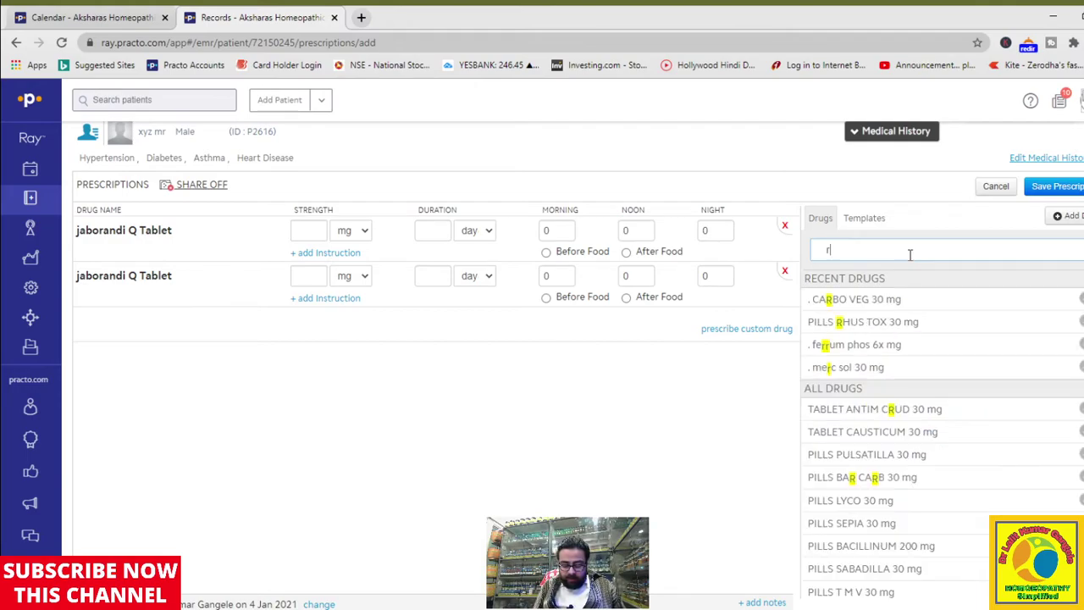
text(hus)
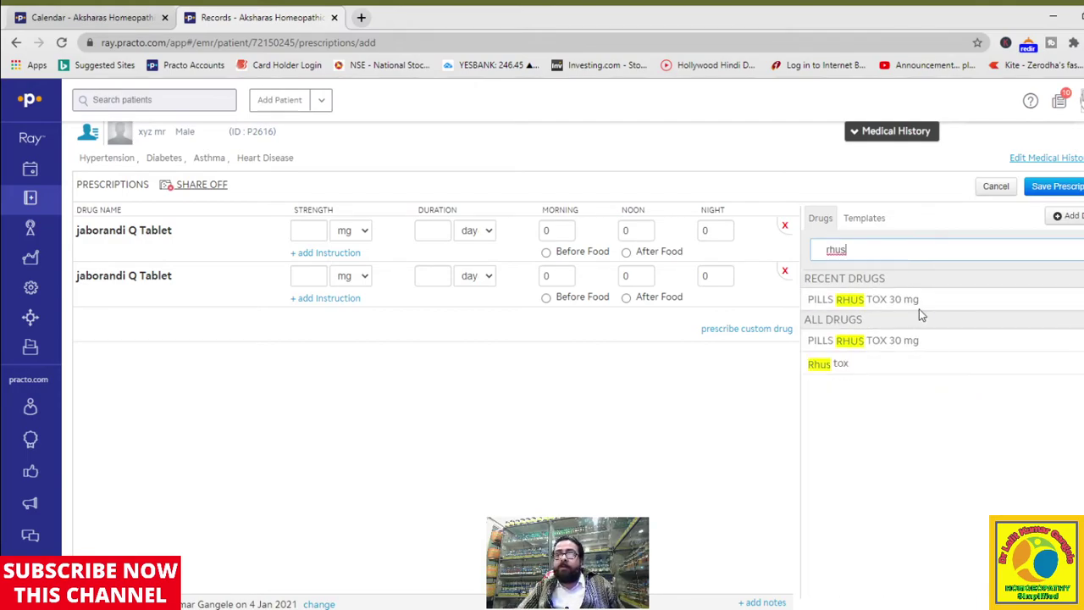
click(920, 303)
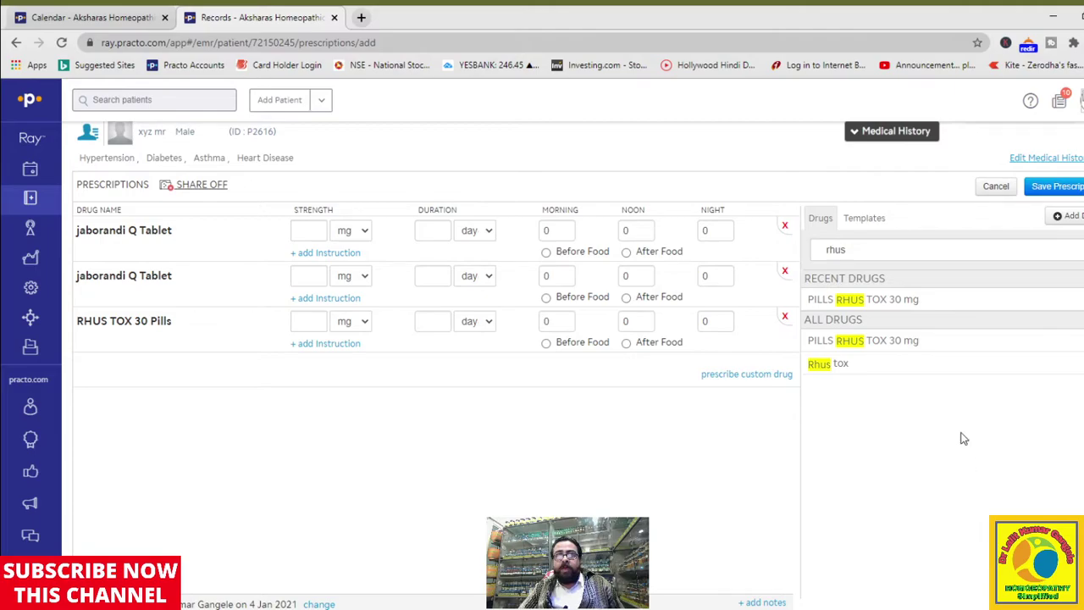
click(998, 187)
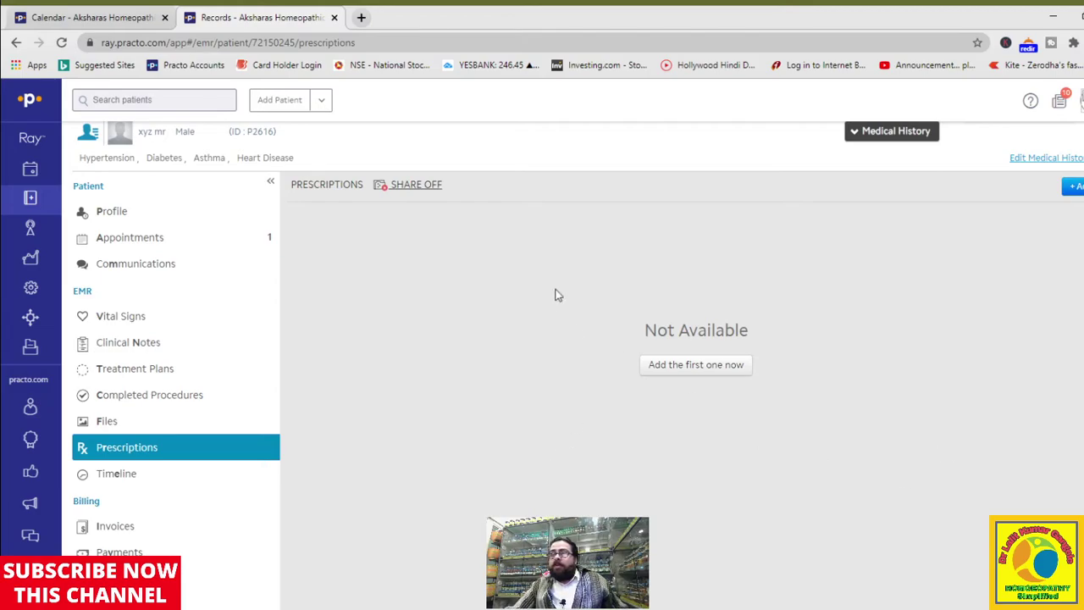
scroll(779, 464, up, 1)
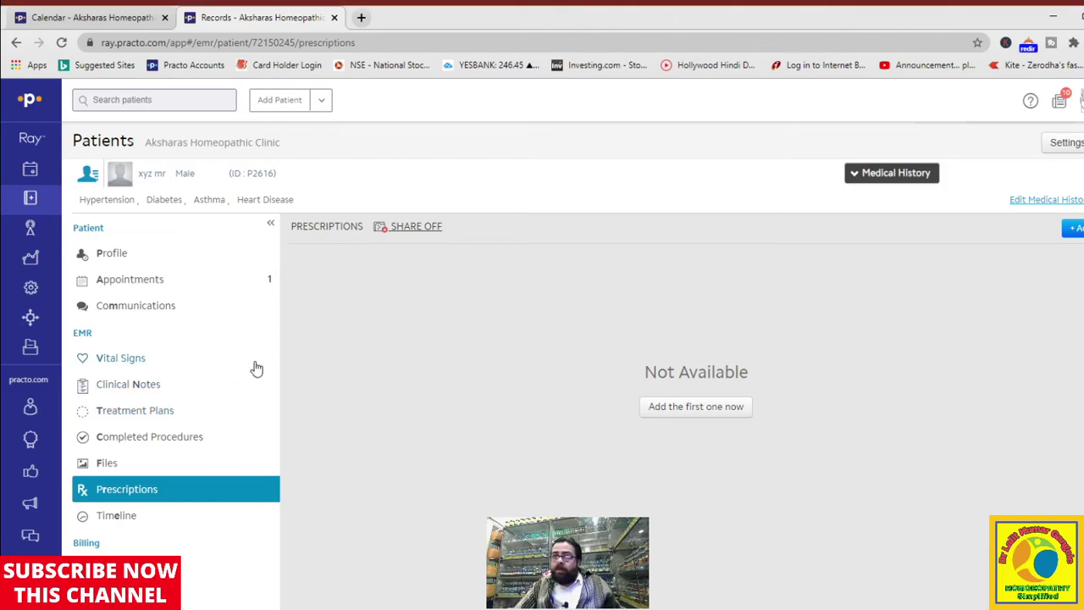
Close the patient record, search the web for the doctor's name in a new tab and open the doctor's Practo profile.
click(333, 17)
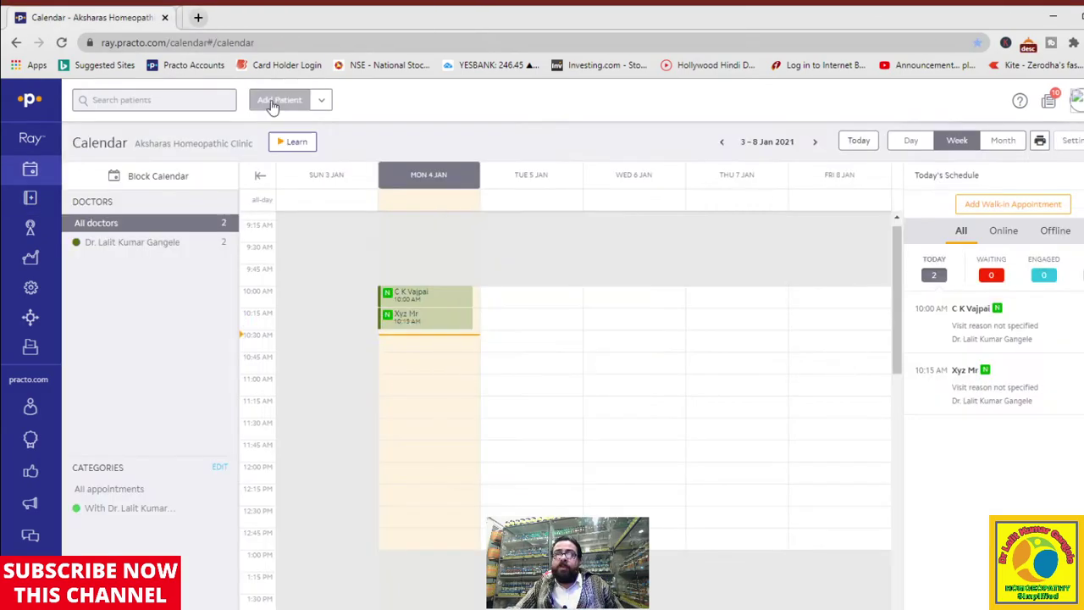
click(198, 17)
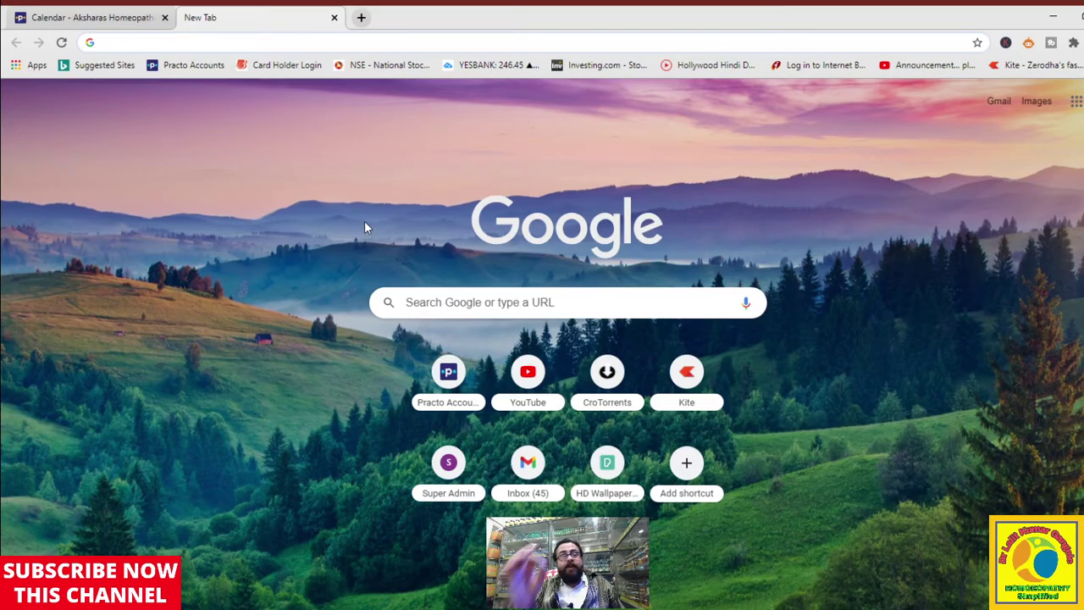
text(dr)
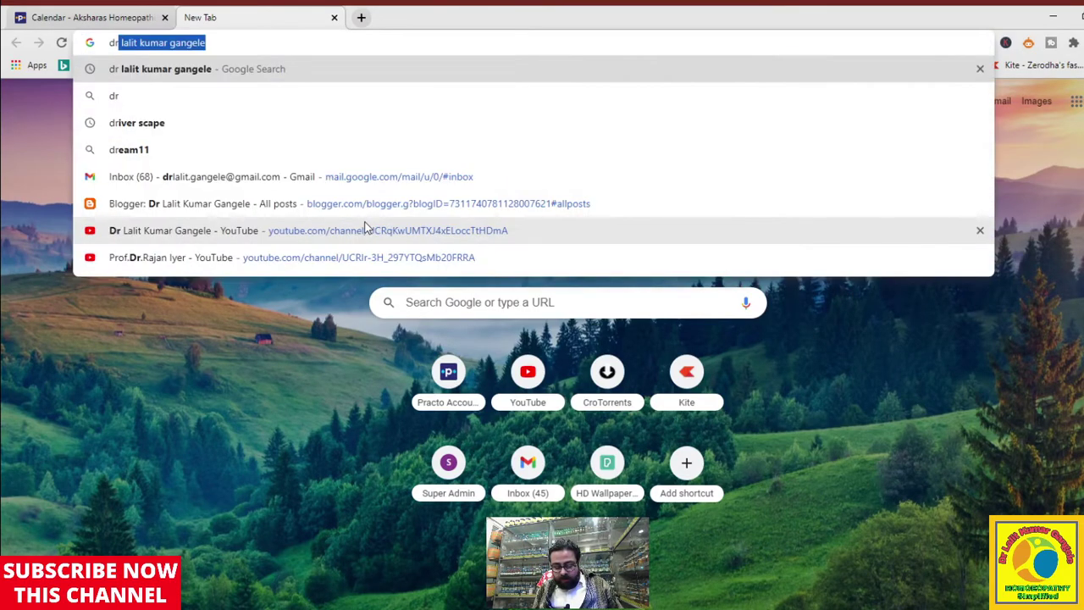
text( la)
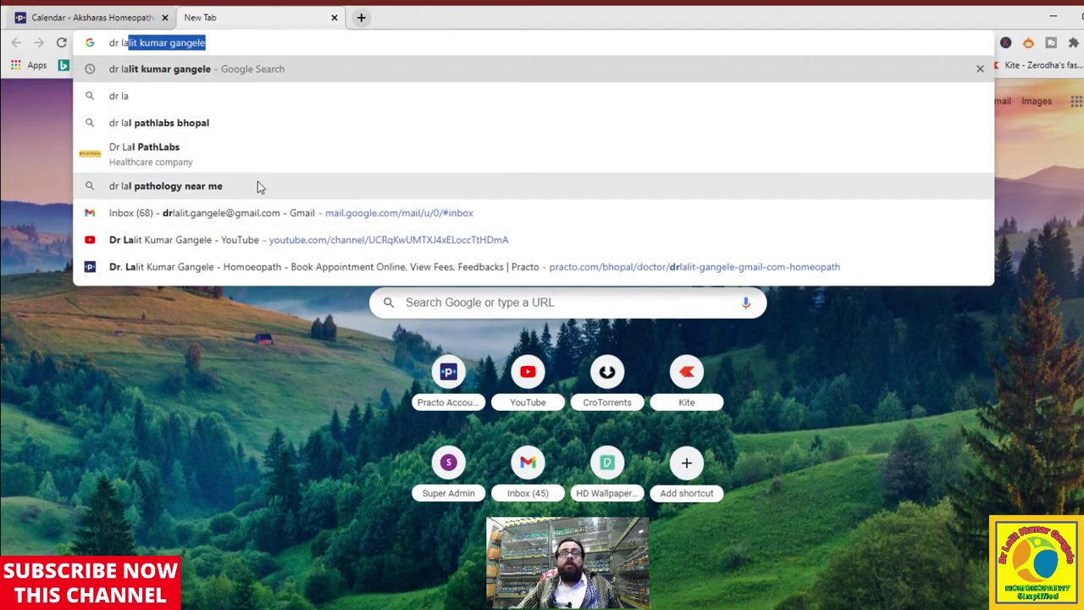
click(179, 69)
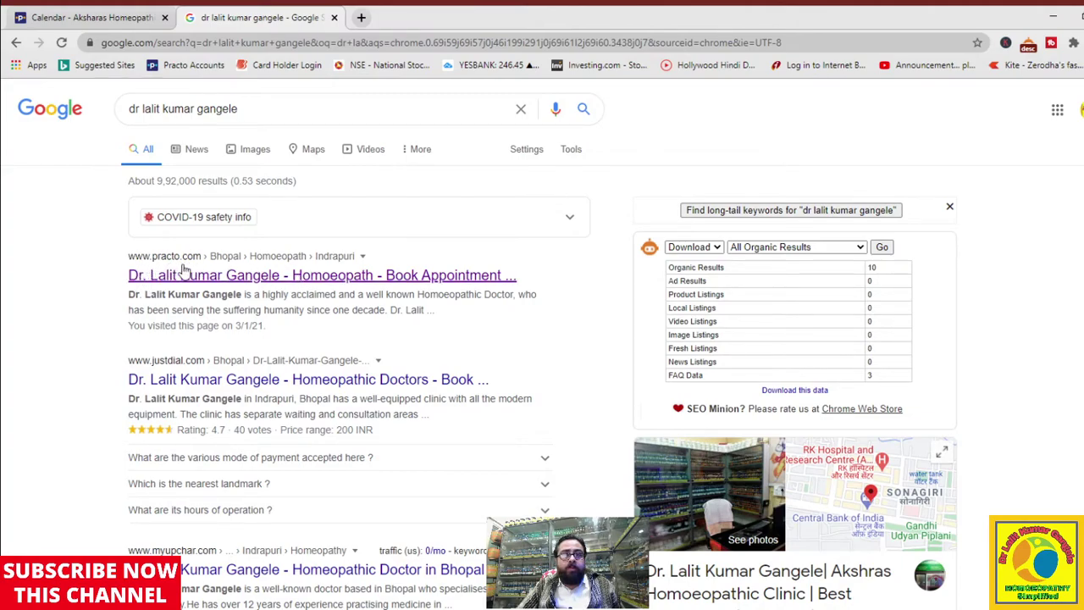
click(474, 281)
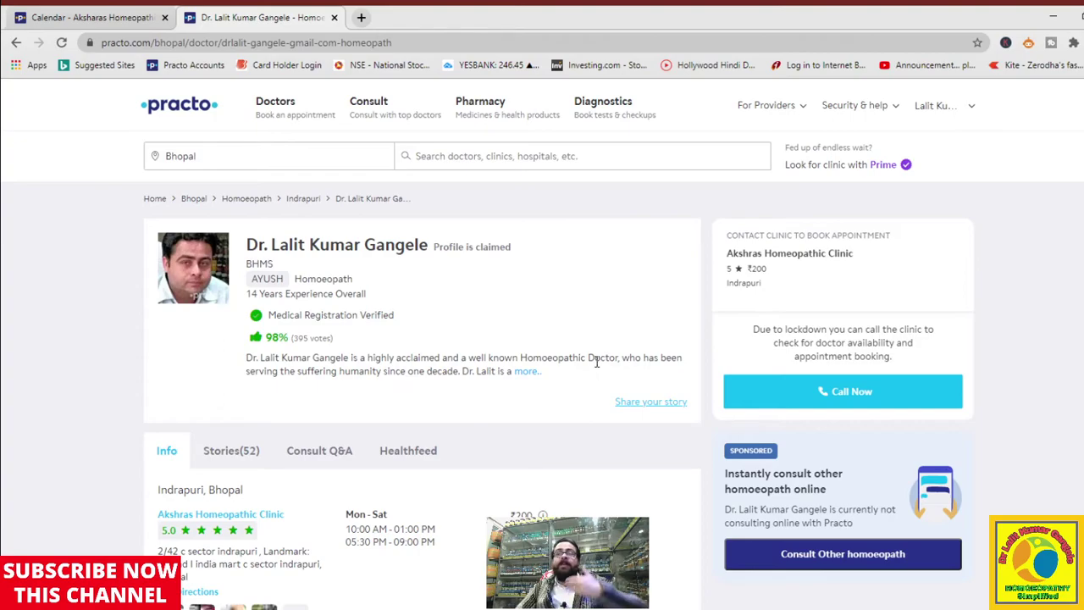
Review the clinic details and patient stories on the doctor's public profile, and close the page.
scroll(611, 361, down, 3)
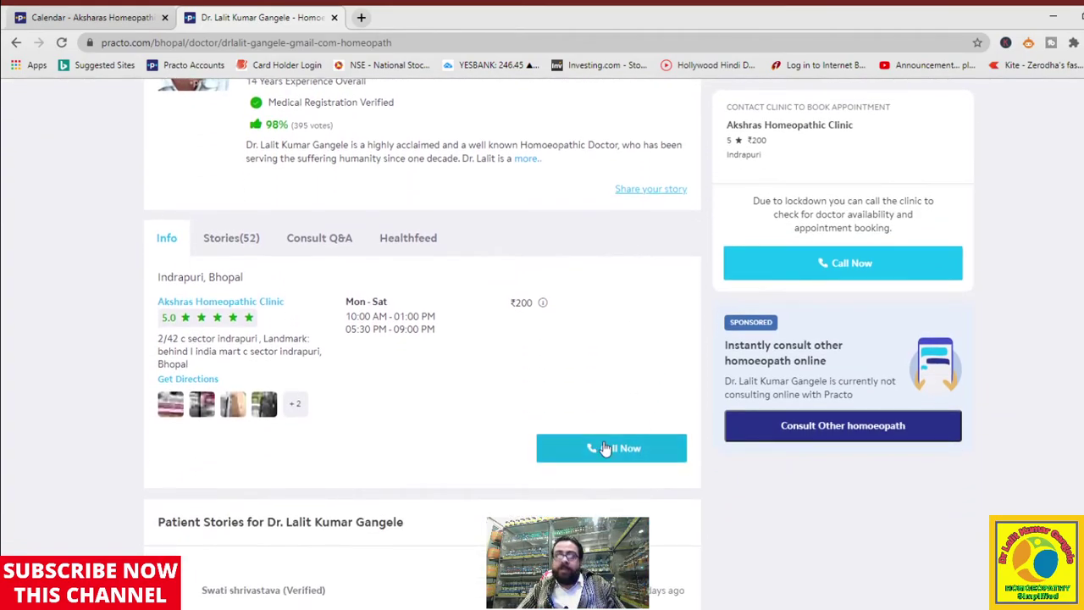
scroll(549, 346, down, 2)
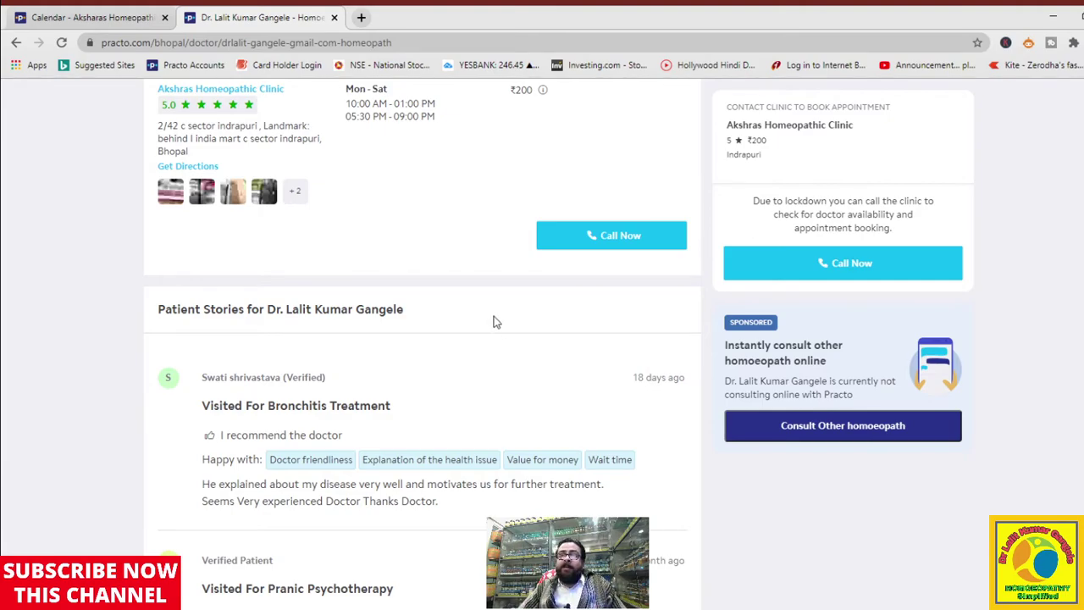
scroll(506, 463, up, 5)
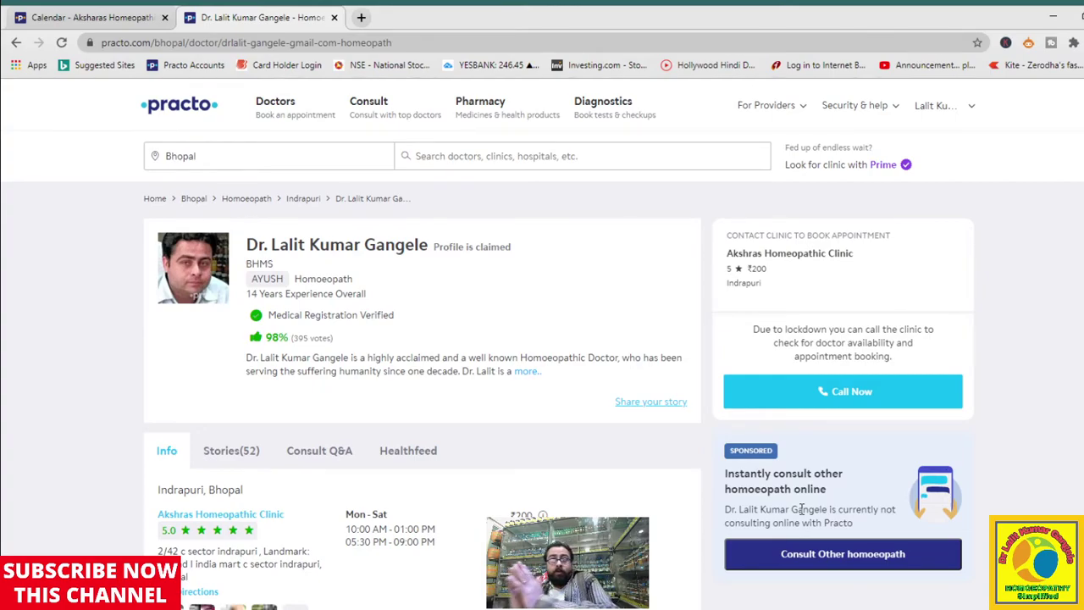
scroll(776, 522, down, 2)
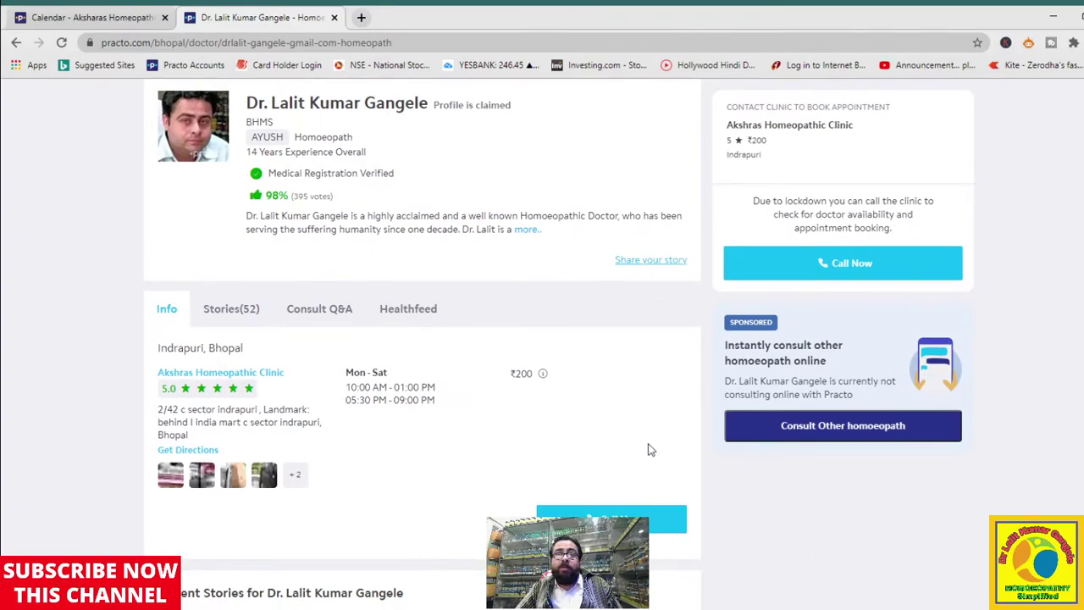
scroll(501, 472, up, 2)
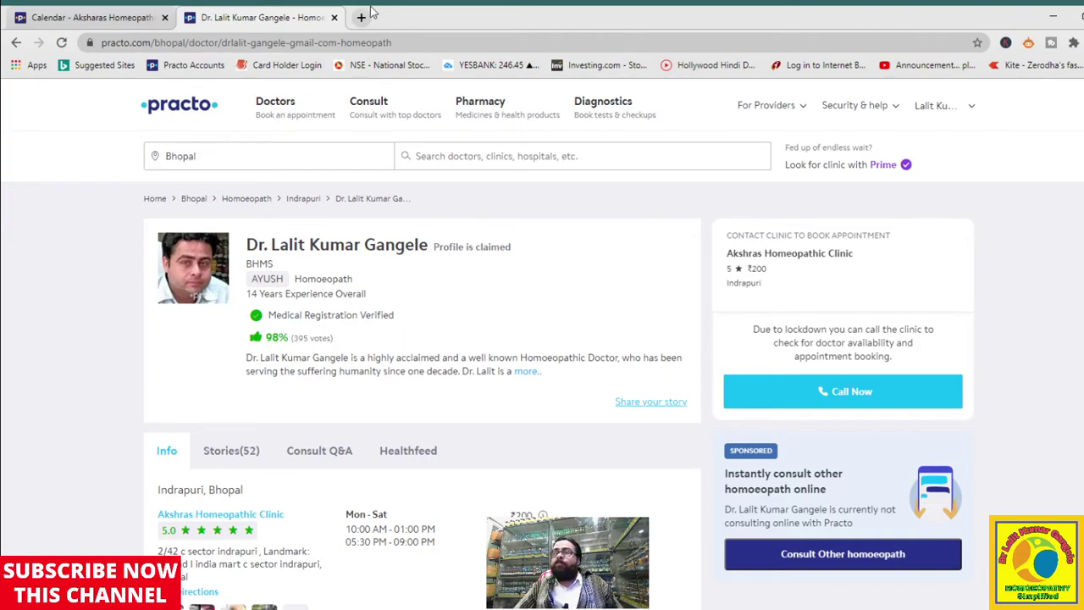
click(334, 18)
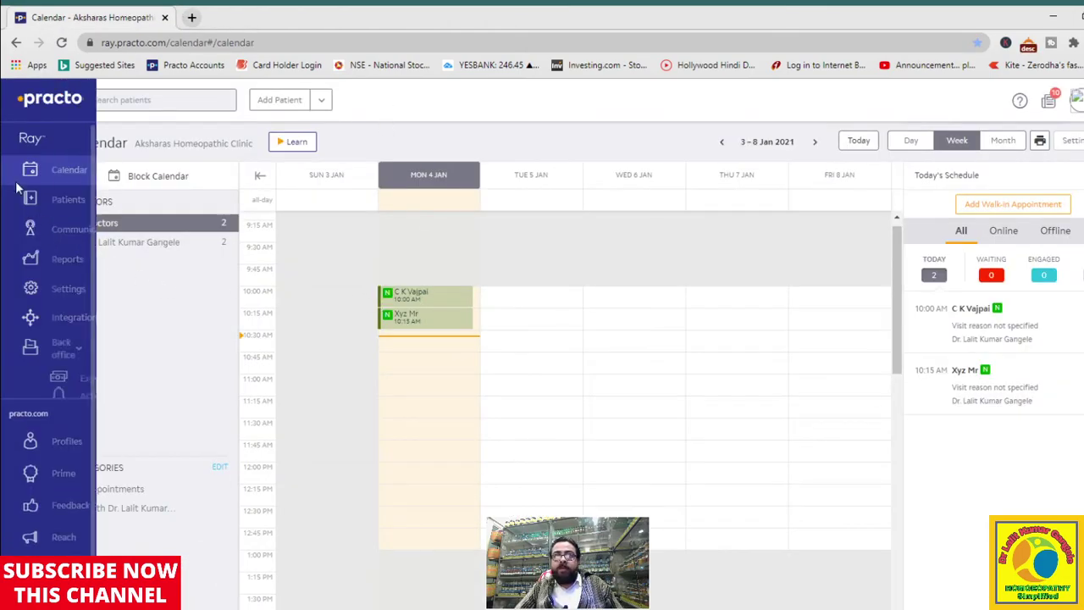
click(51, 171)
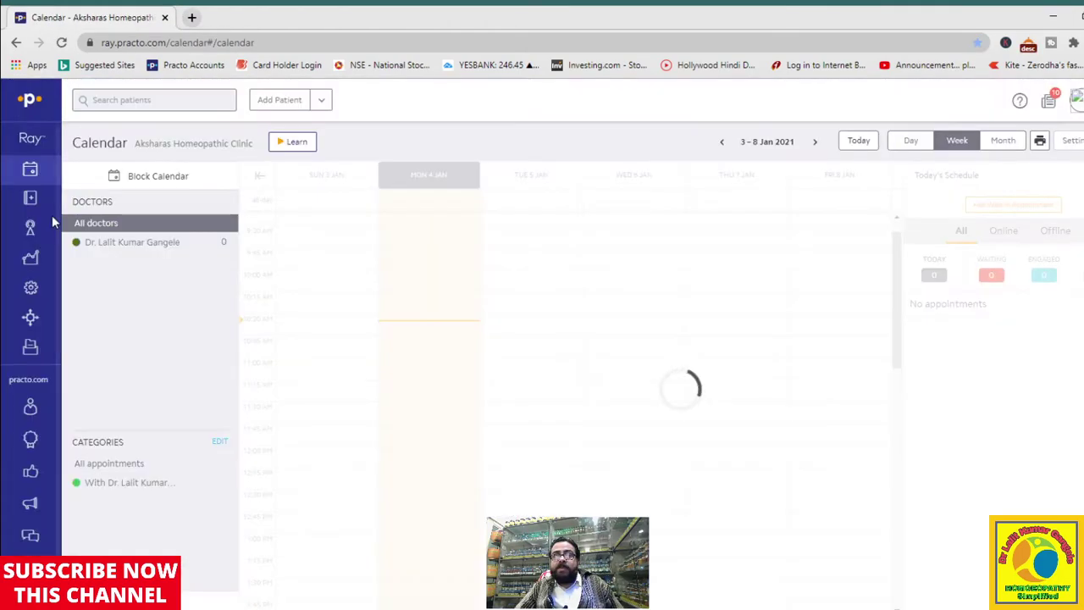
click(58, 200)
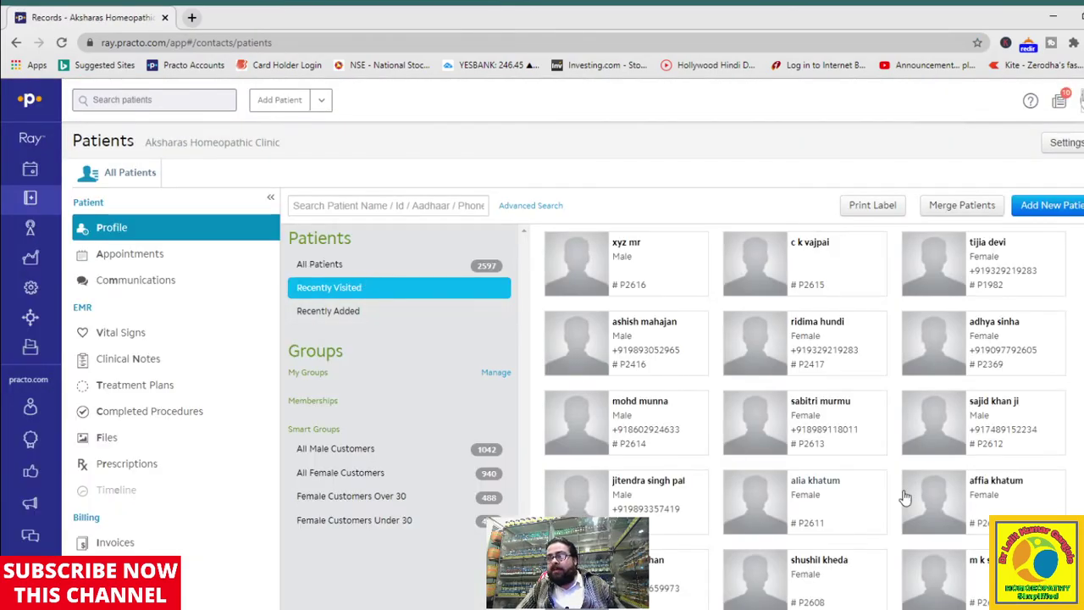
scroll(948, 500, down, 2)
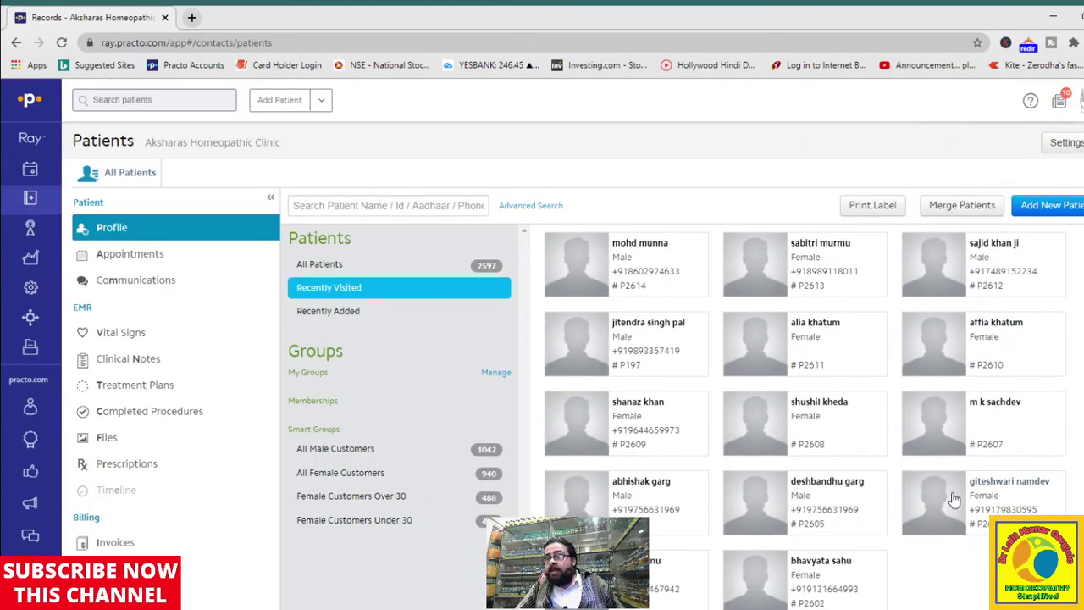
scroll(953, 500, down, 1)
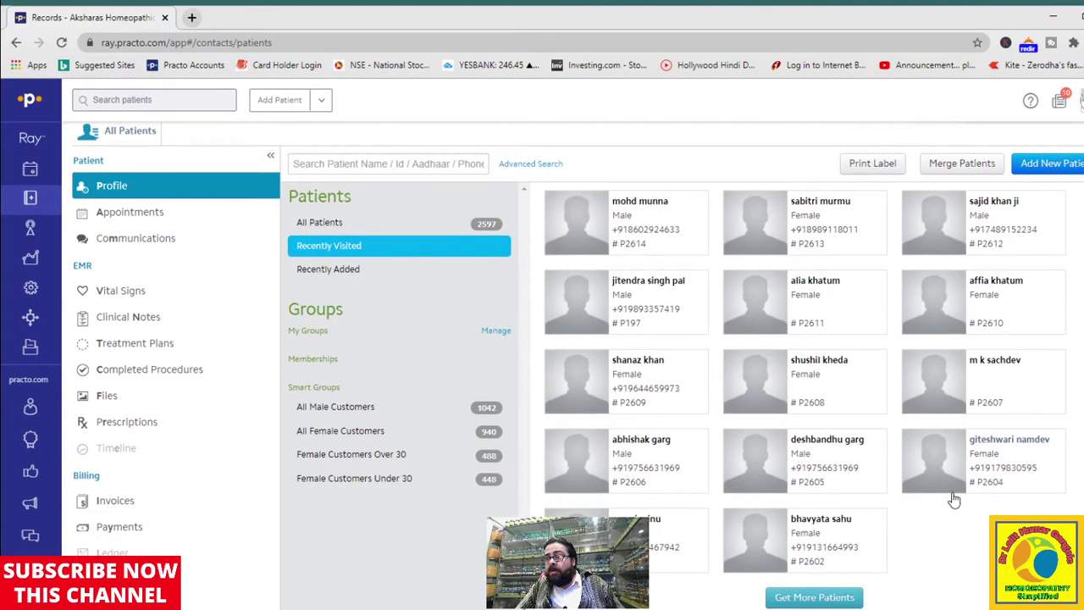
click(834, 597)
scroll(888, 529, down, 4)
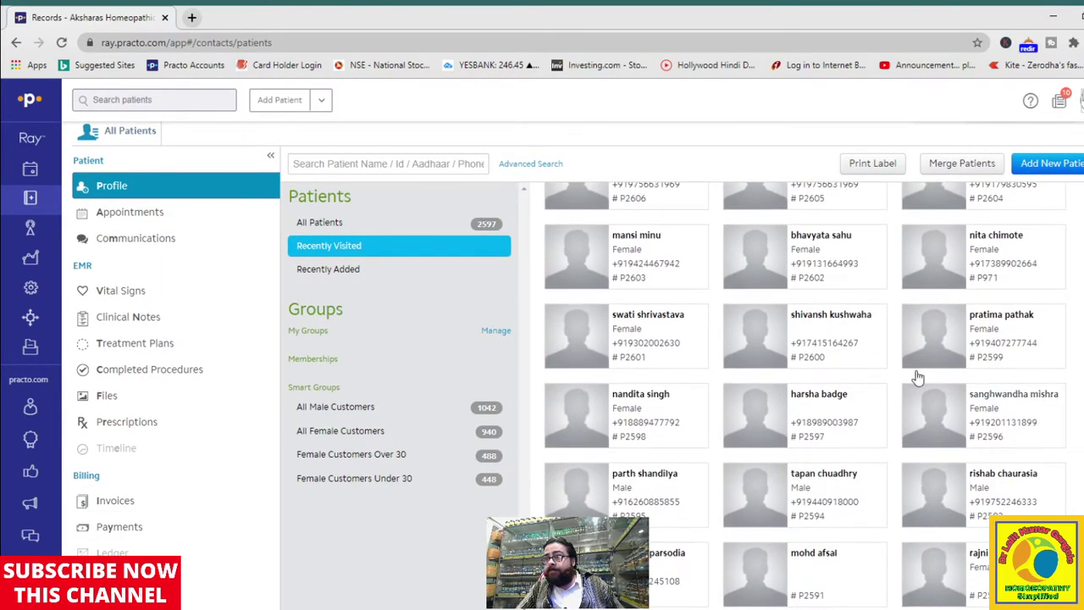
click(946, 247)
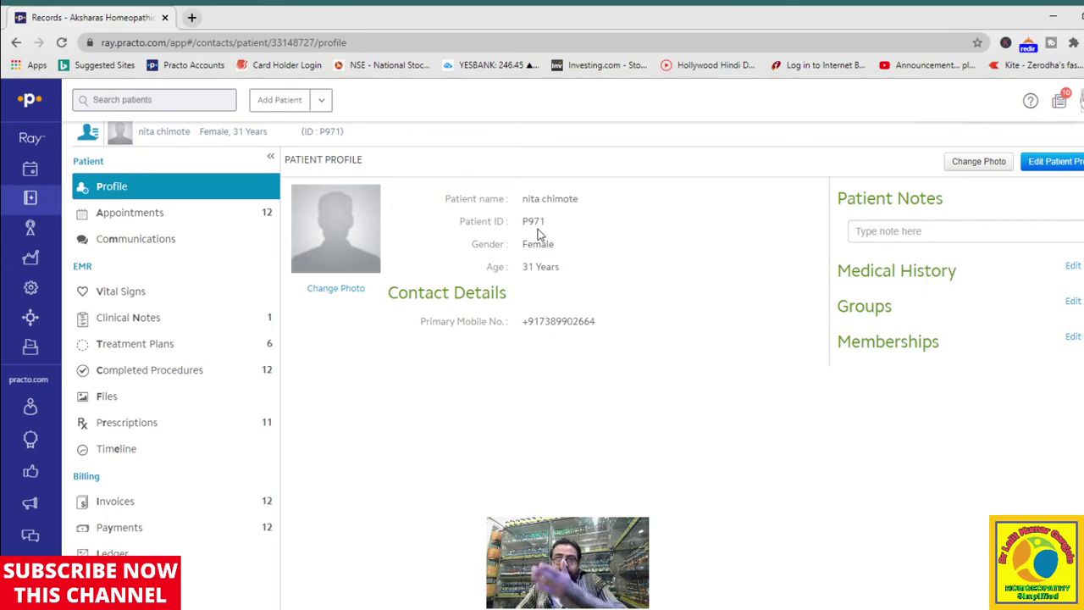
Examine the patient's full prescription history, from the most recent entry to the oldest.
click(145, 419)
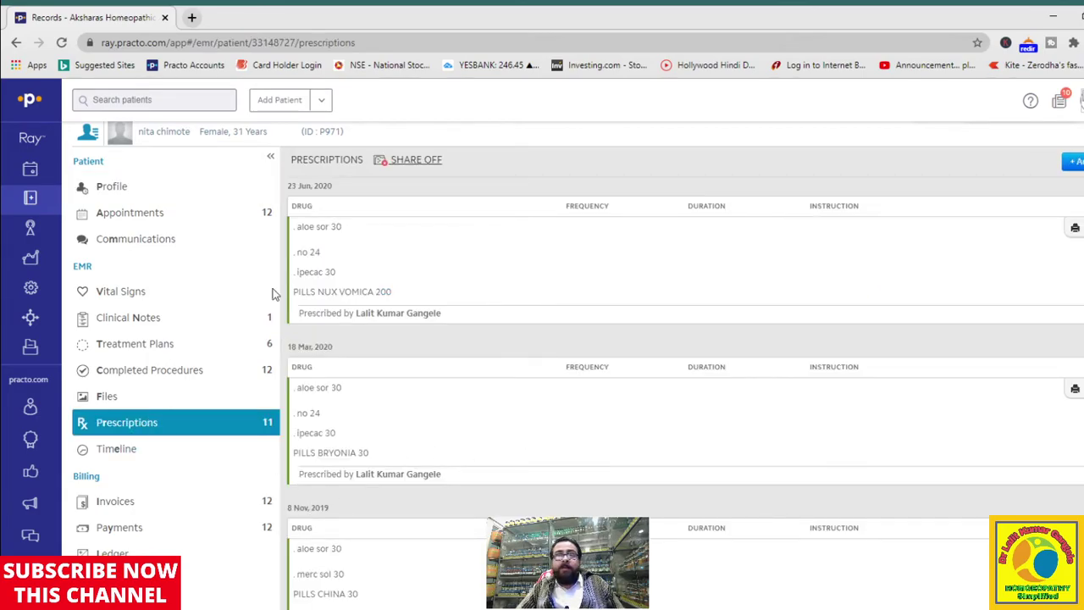
scroll(749, 263, down, 4)
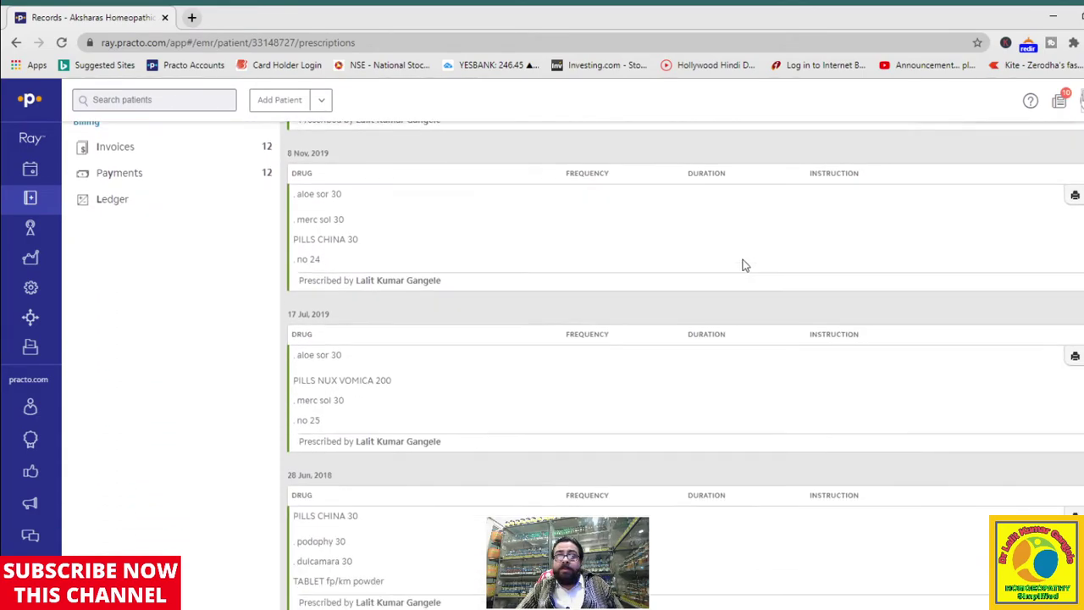
scroll(743, 265, down, 9)
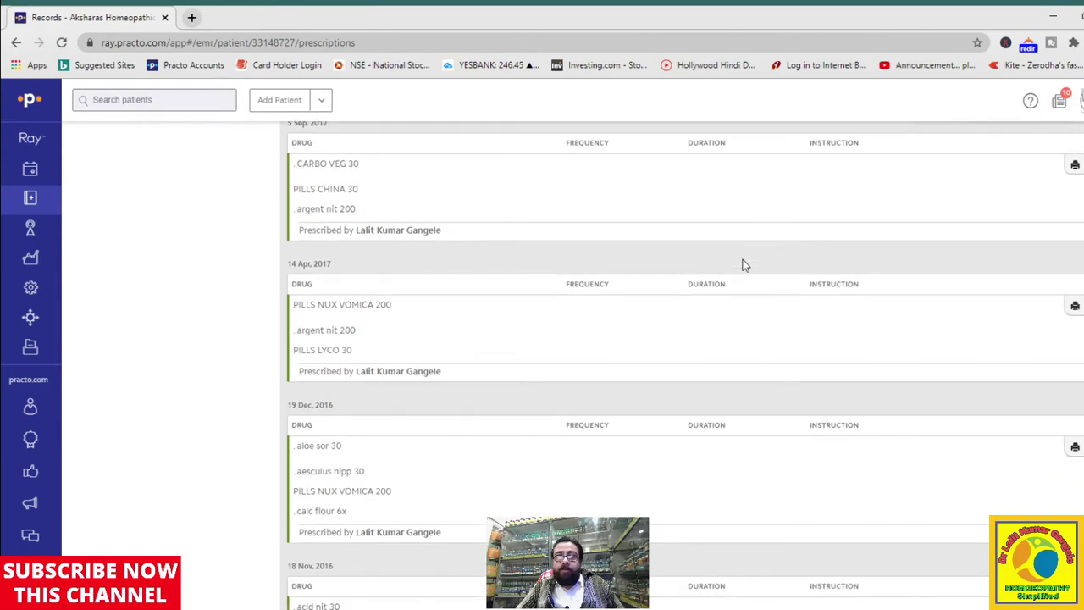
scroll(743, 266, down, 1)
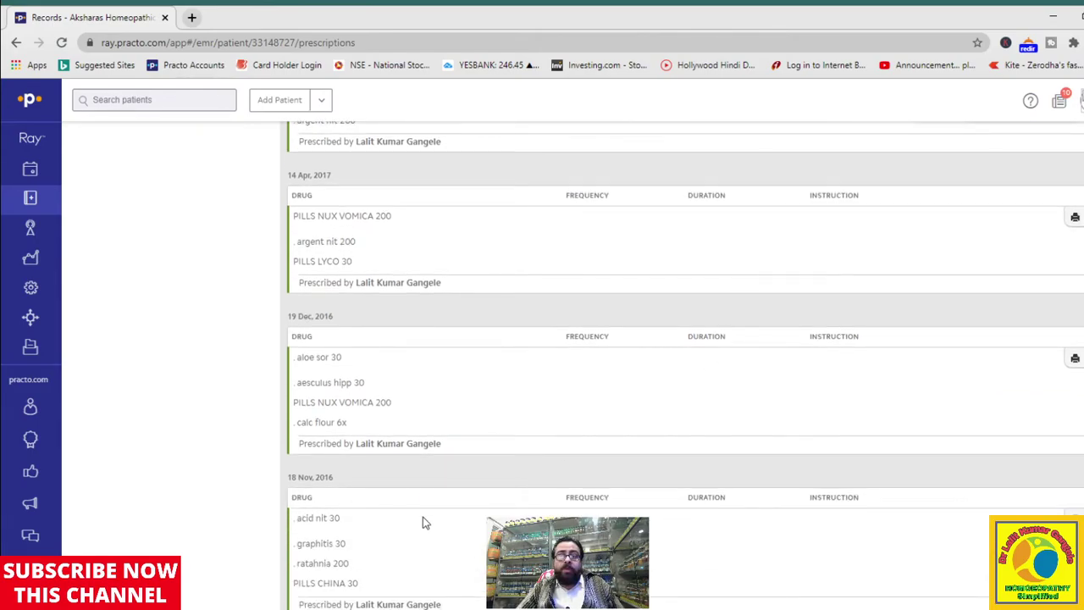
scroll(425, 522, up, 15)
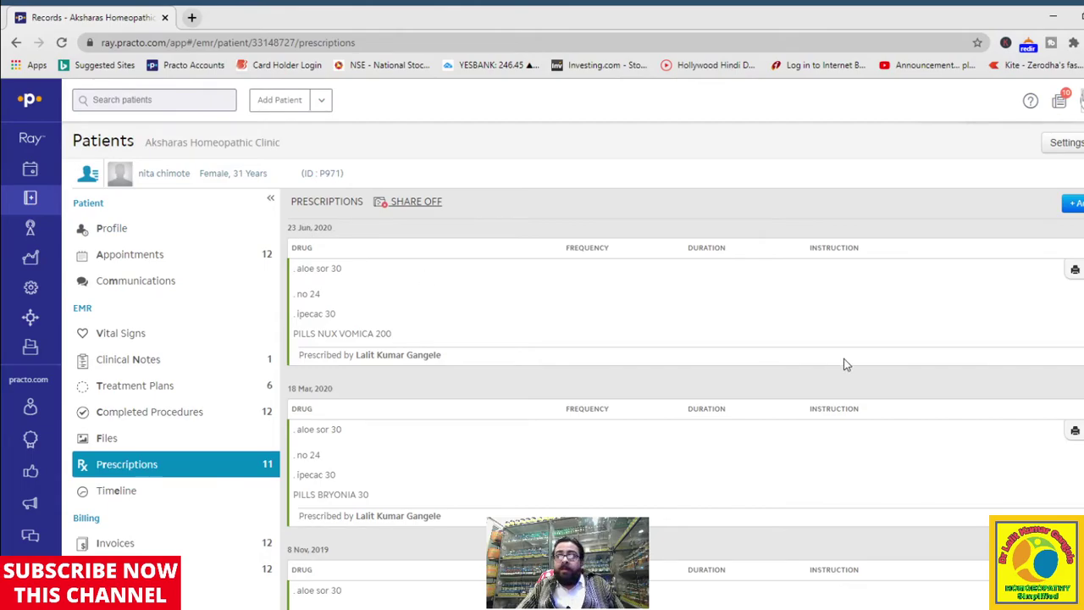
scroll(845, 358, down, 10)
scroll(842, 363, down, 2)
scroll(844, 364, up, 12)
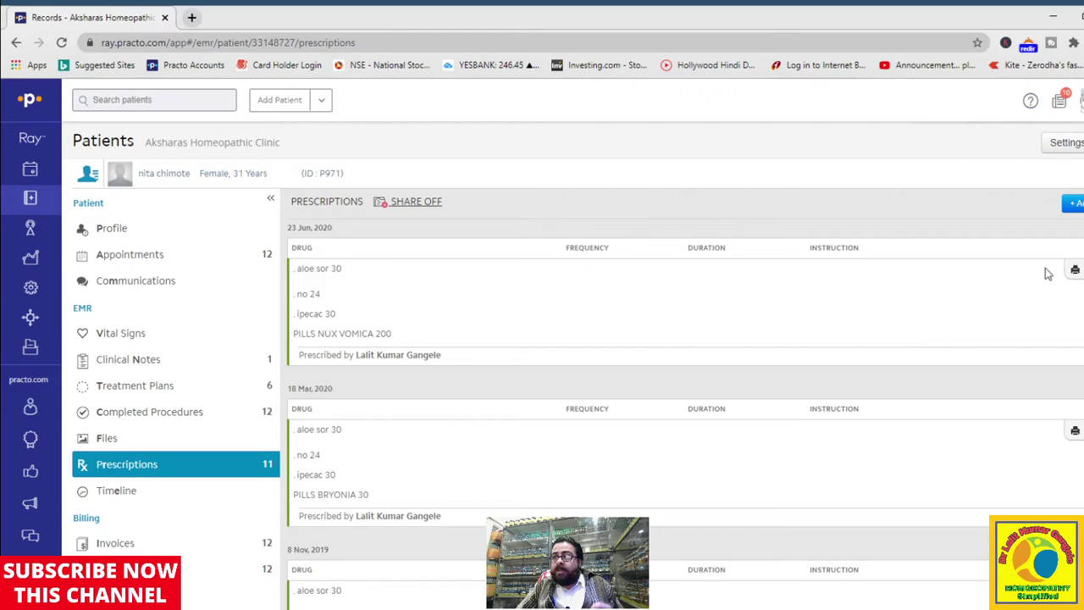
Open the printable PDF of the 23 Jun, 2020 prescription, review the page and close it.
click(1075, 269)
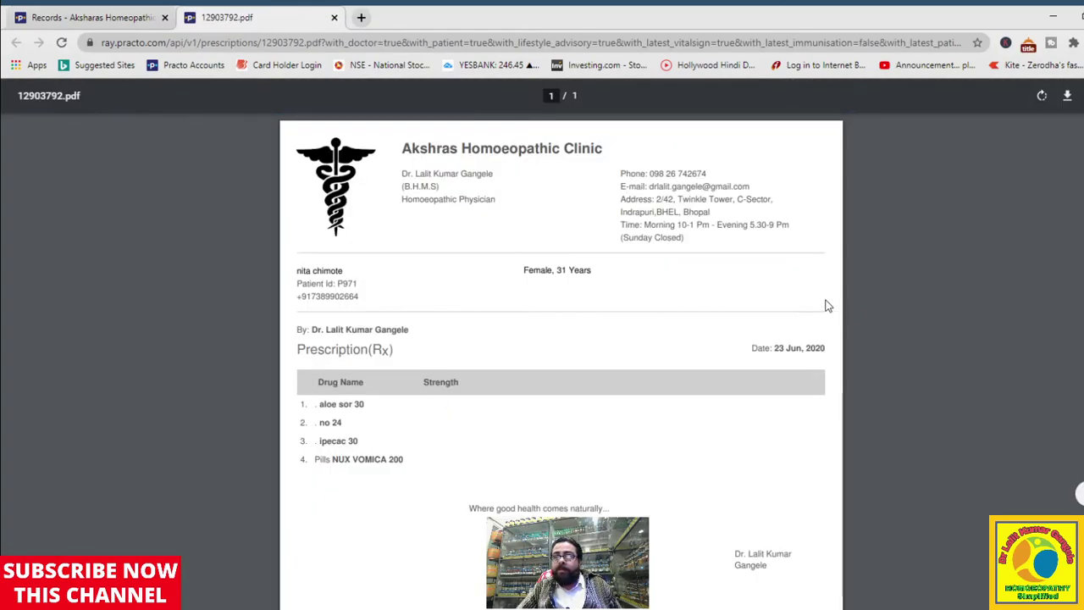
scroll(932, 339, down, 3)
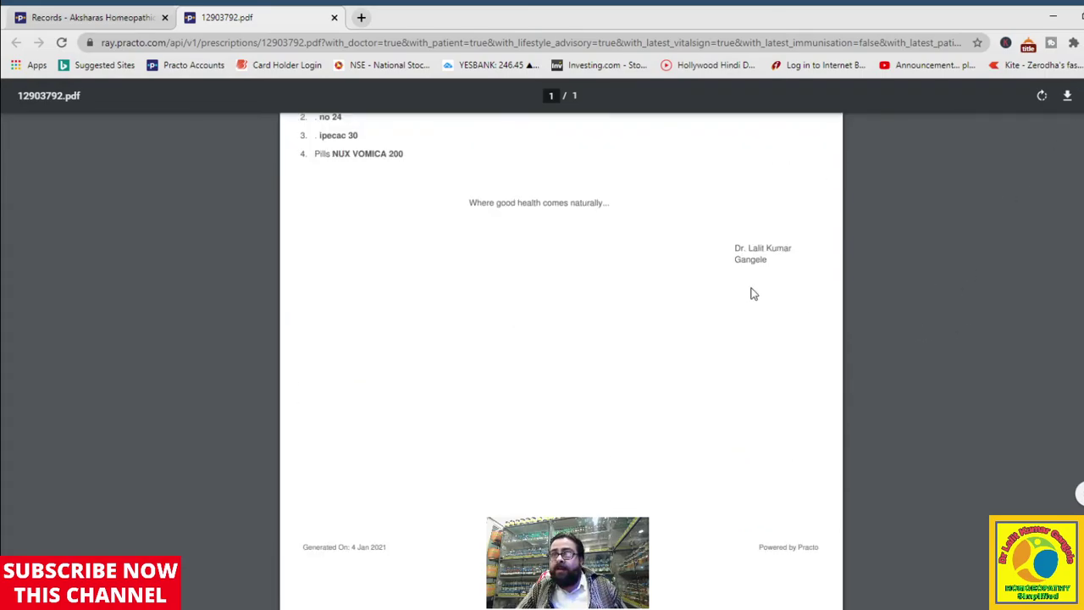
scroll(750, 293, up, 3)
click(334, 17)
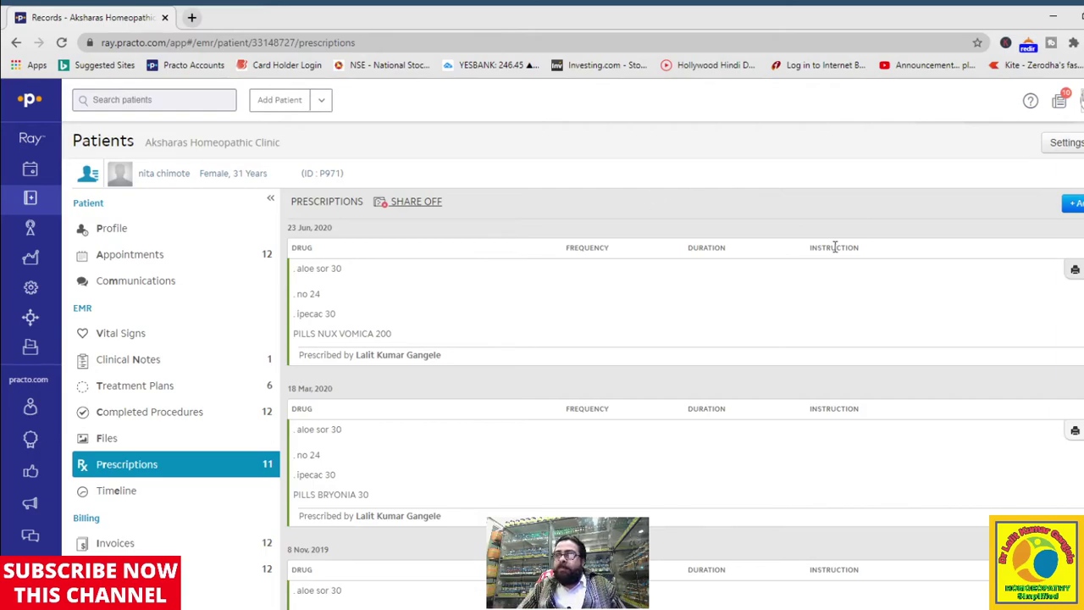
Open the account's subscriptions page in the Practo store to view the clinic's current plans.
click(1079, 100)
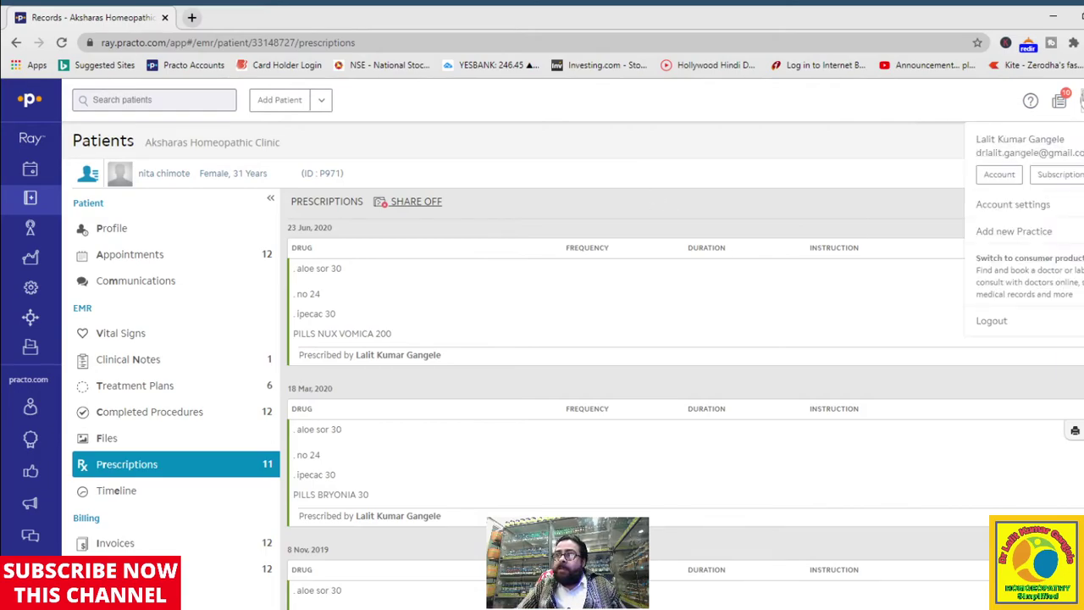
click(1070, 176)
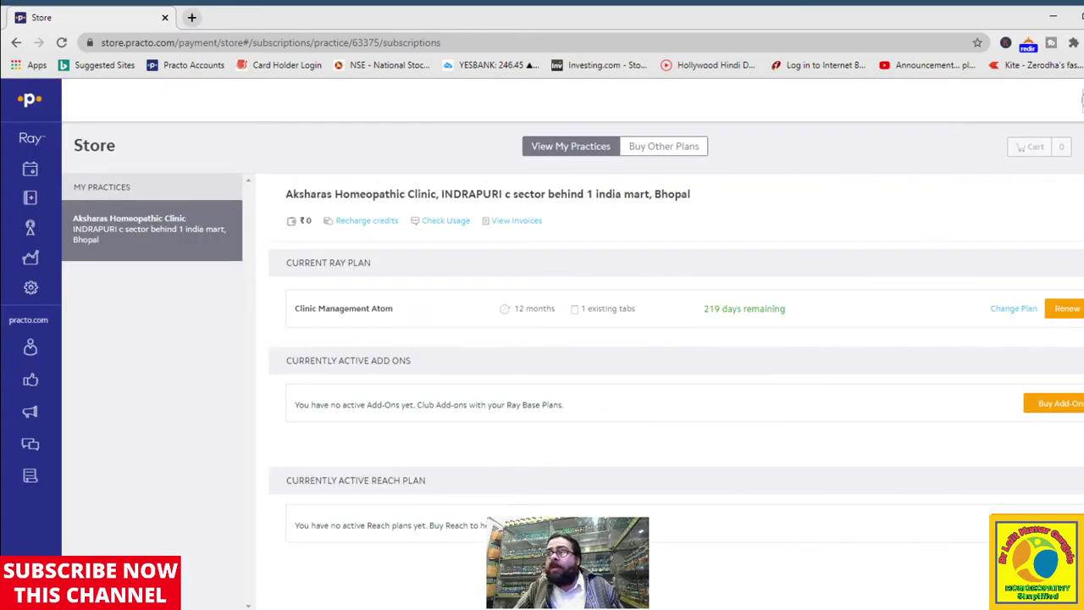
click(1079, 100)
click(1050, 175)
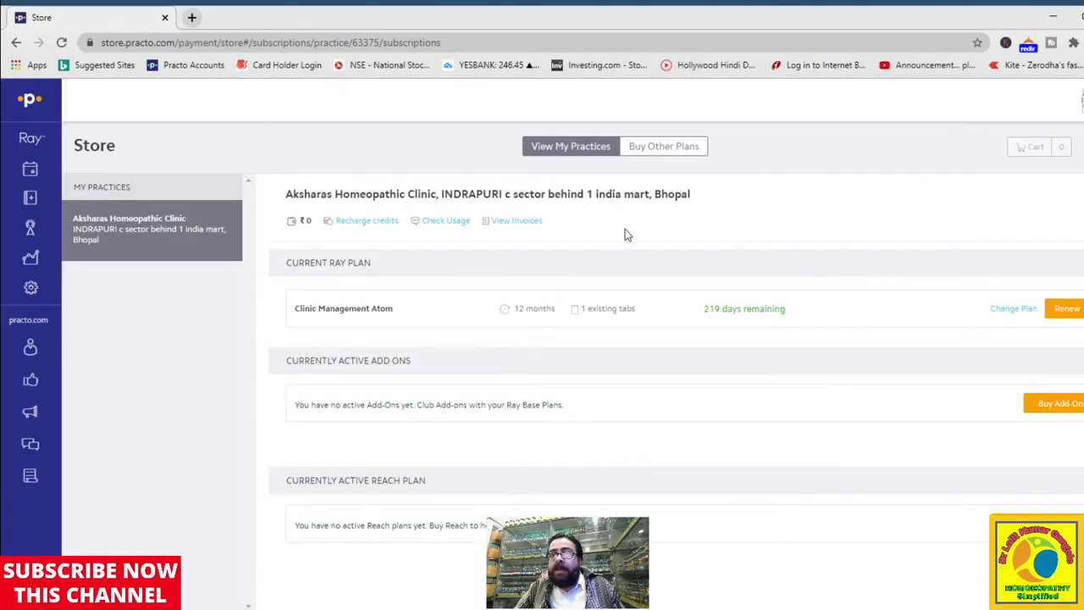
Review the other plans on sale, including the Ray Clinic Management pricing and the Ray Studio add-ons.
click(659, 151)
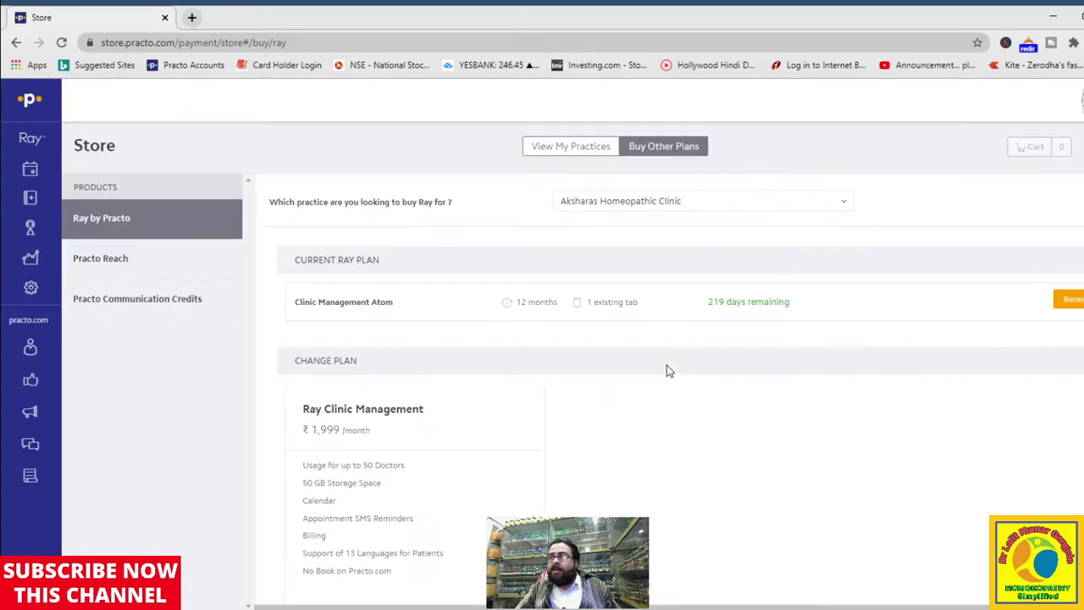
scroll(743, 388, down, 4)
scroll(750, 385, up, 3)
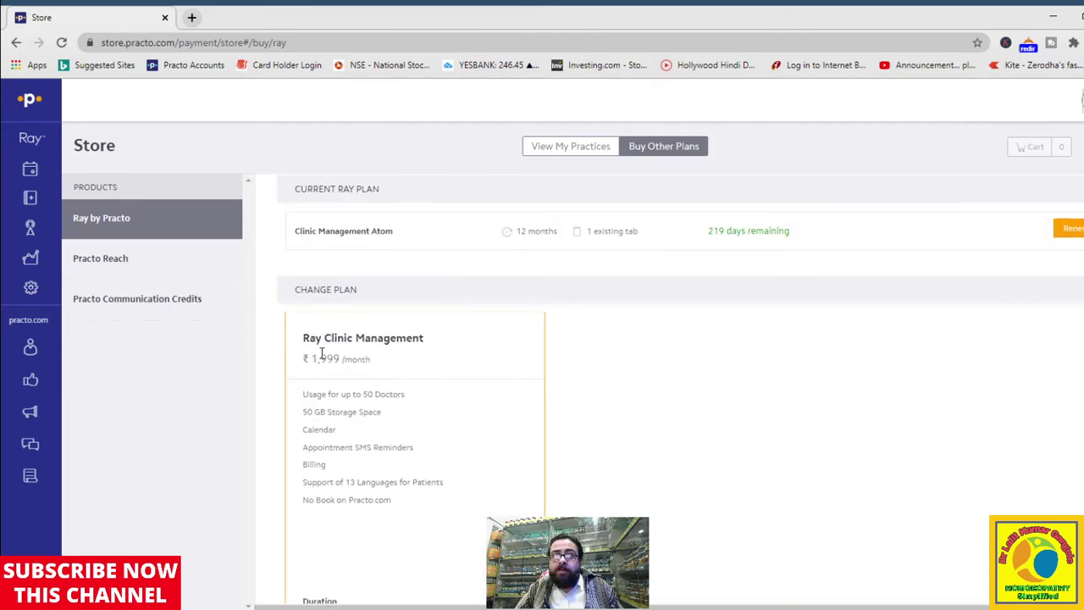
scroll(709, 407, down, 4)
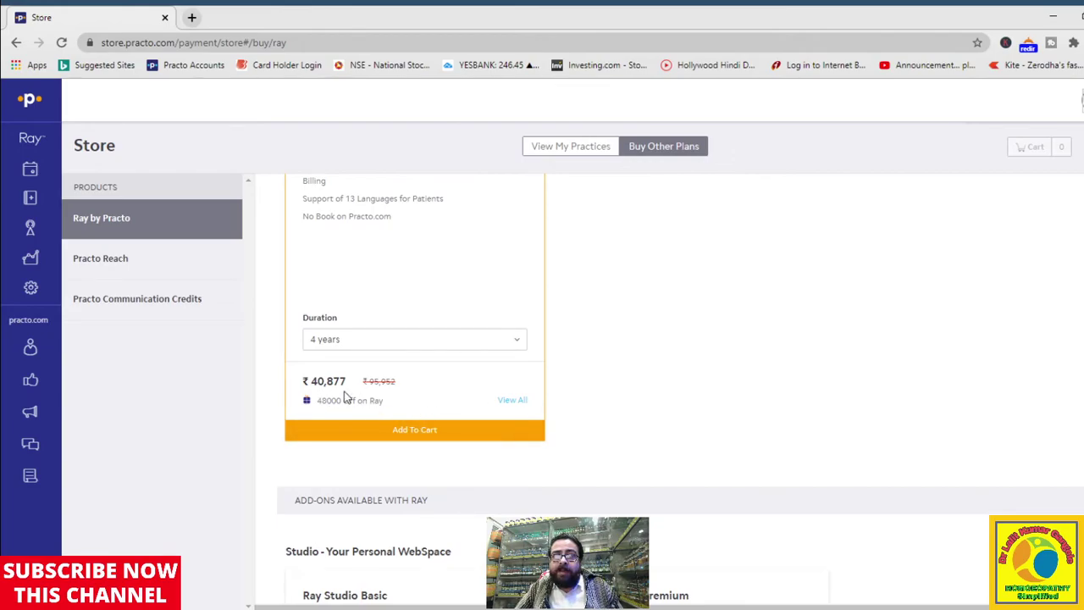
scroll(877, 424, down, 4)
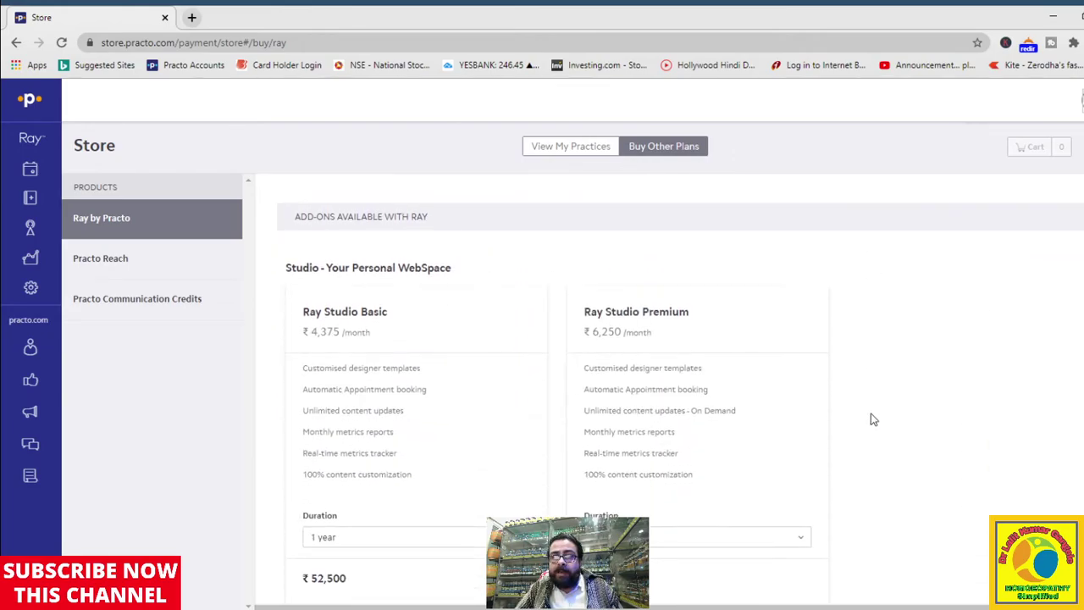
scroll(848, 415, up, 8)
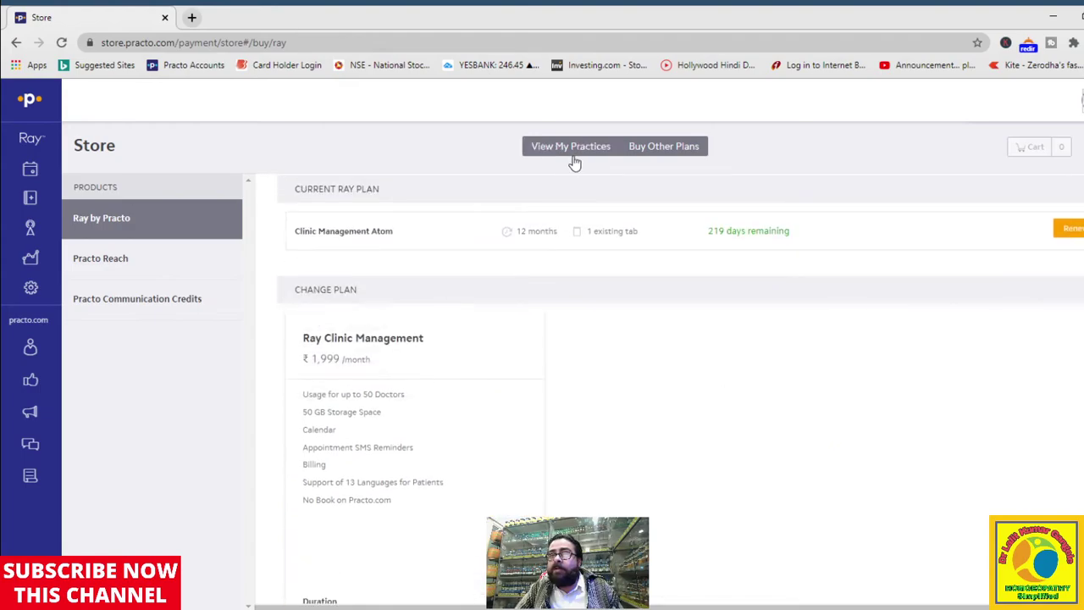
Check the clinic's own Ray plan under its practice subscriptions and return to the appointment calendar.
click(573, 148)
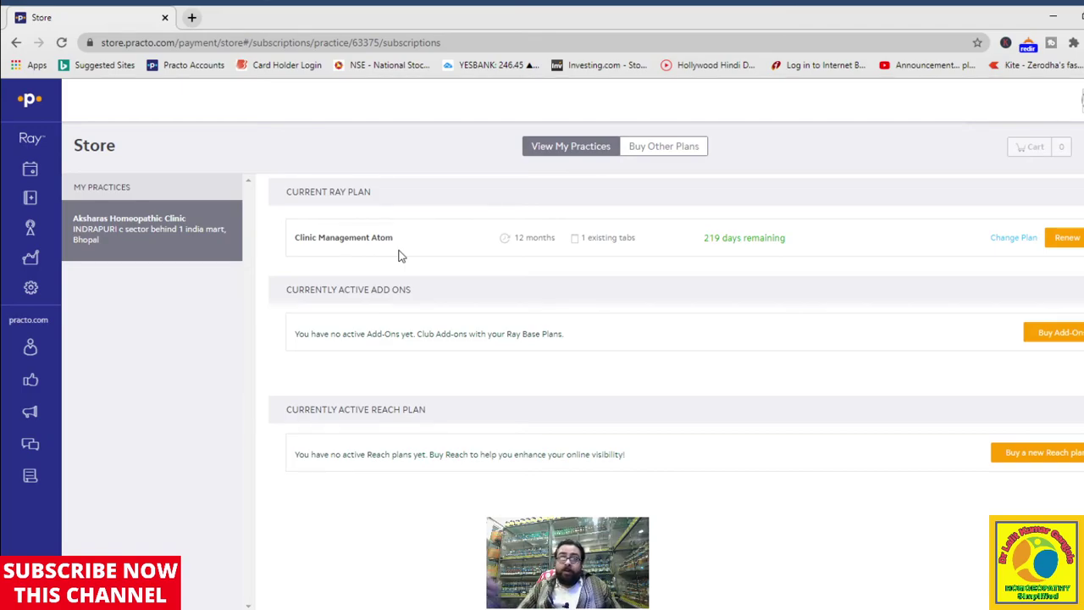
click(30, 171)
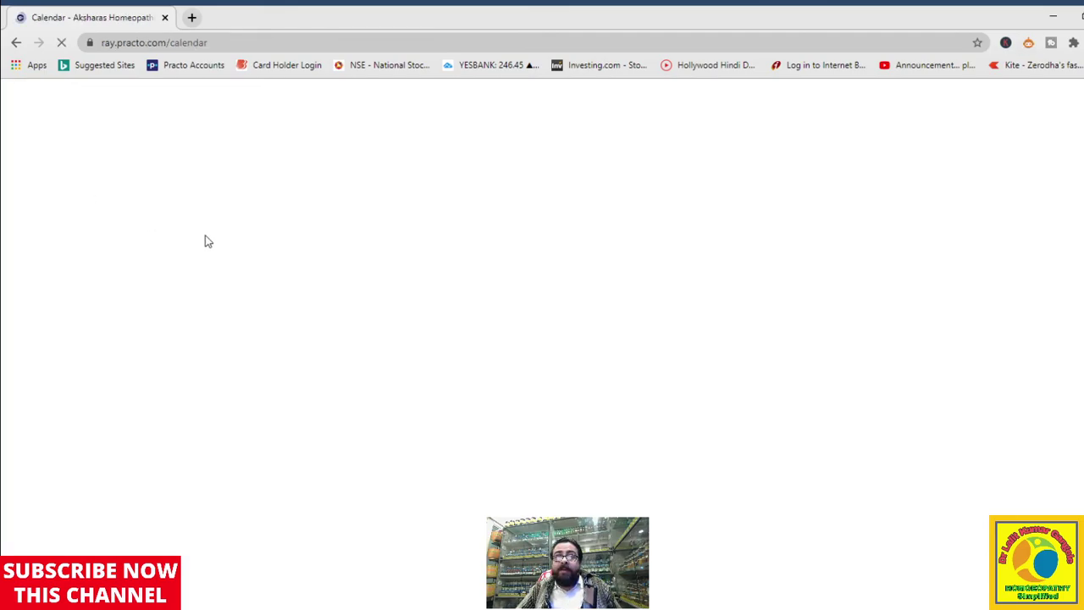